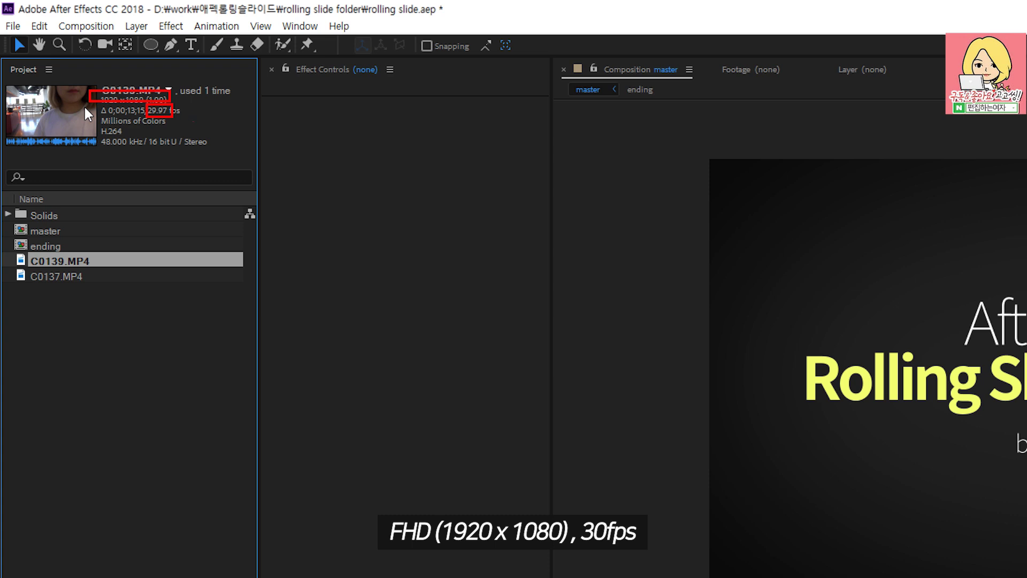
Start a new 1920 x 1080 composition at 29.97 fps with a duration of 30 seconds.
{"action": "left_click", "coordinate": [86, 26]}
{"action": "left_click", "coordinate": [97, 47]}
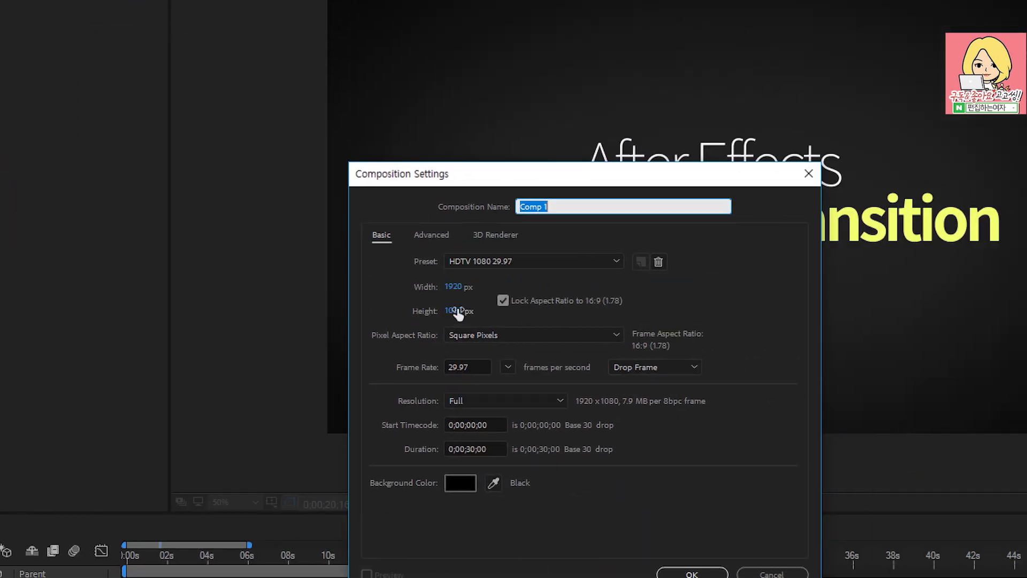
{"action": "left_click", "coordinate": [473, 365]}
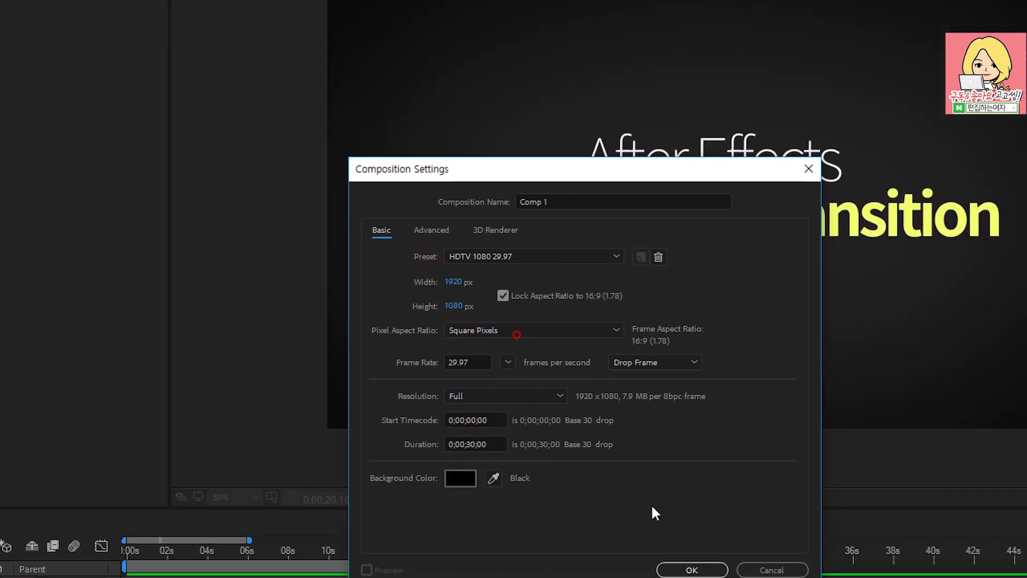
{"action": "left_click", "coordinate": [491, 451]}
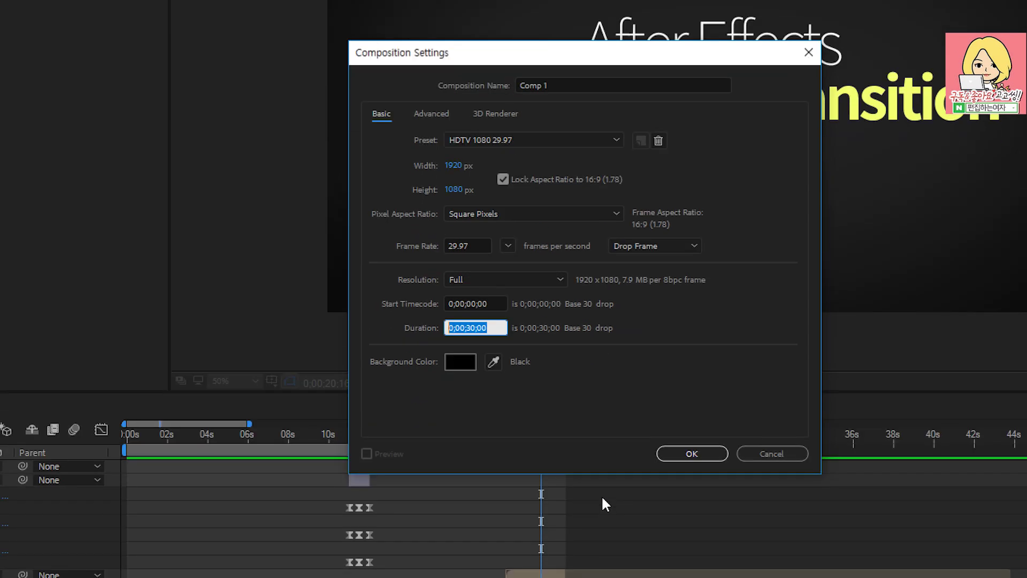
{"action": "type", "text": "30."}
Name the new composition master_re and create it.
{"action": "left_click_drag", "start_coordinate": [562, 84], "coordinate": [516, 84]}
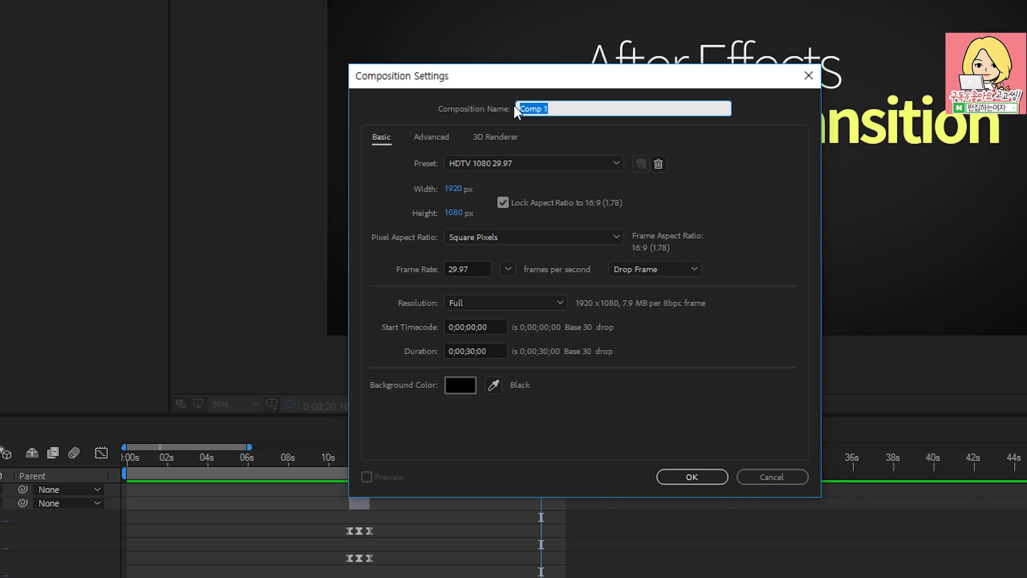
{"action": "type", "text": "master"}
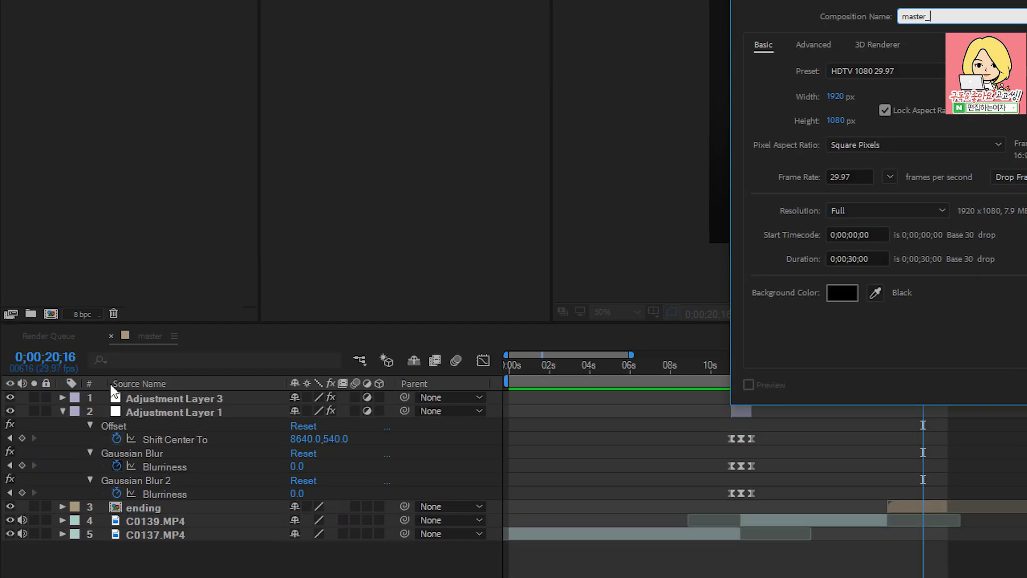
{"action": "type", "text": "_"}
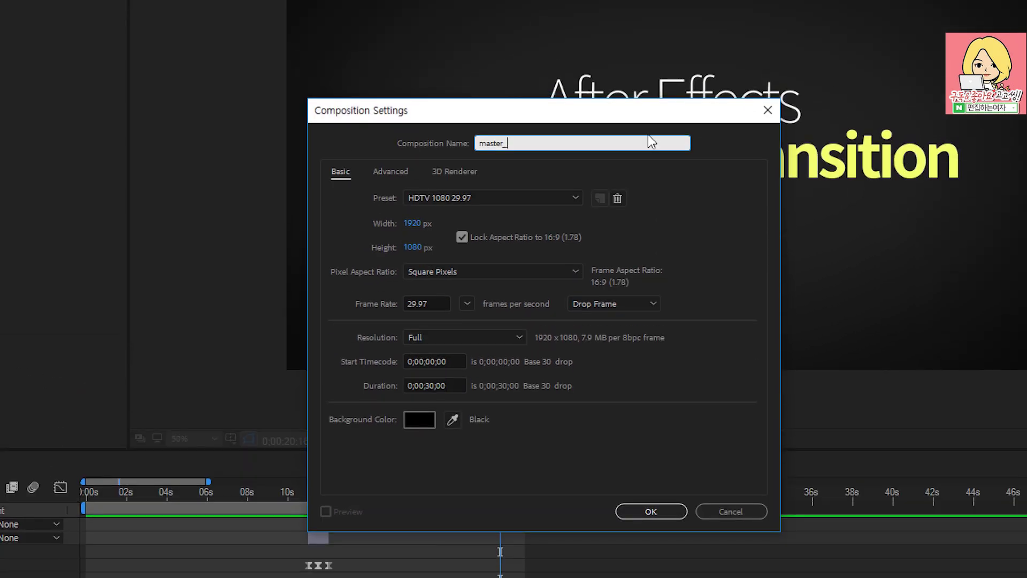
{"action": "type", "text": "re"}
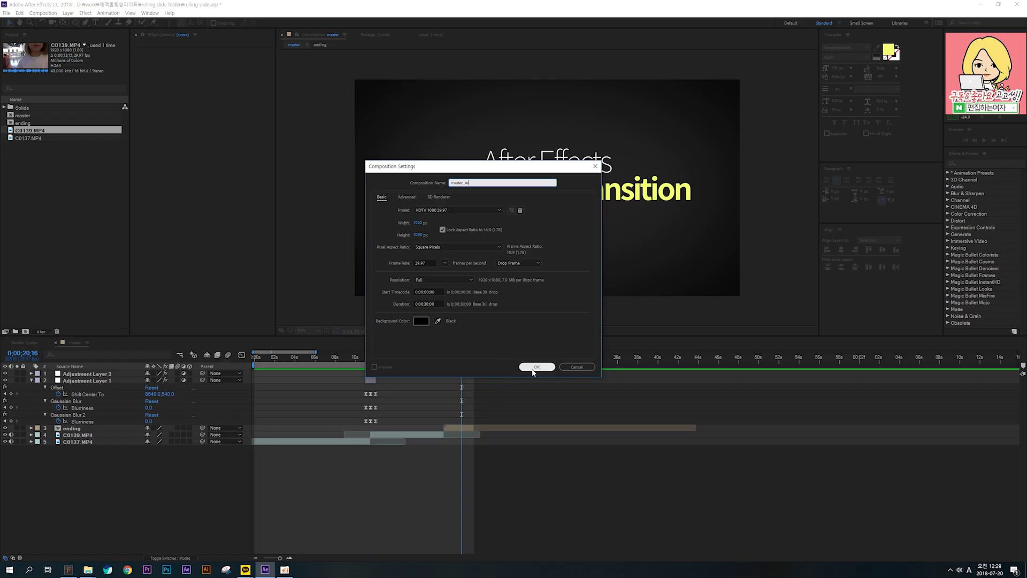
{"action": "left_click", "coordinate": [651, 510]}
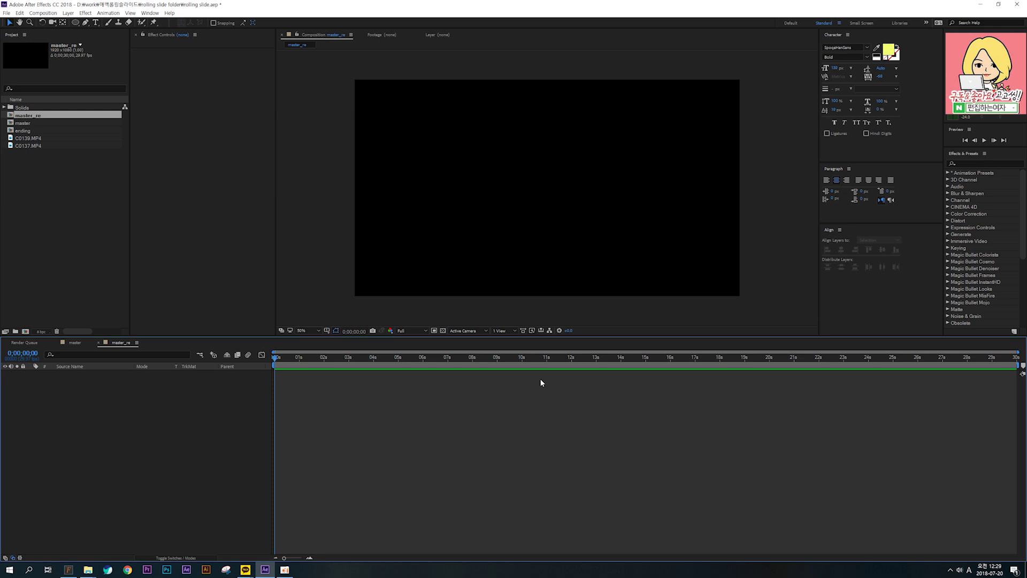
Try splitting the C0137.MP4 layer in the master composition at 0;00;03;03 and deleting its first part, and undo both edits.
{"action": "left_click", "coordinate": [78, 342]}
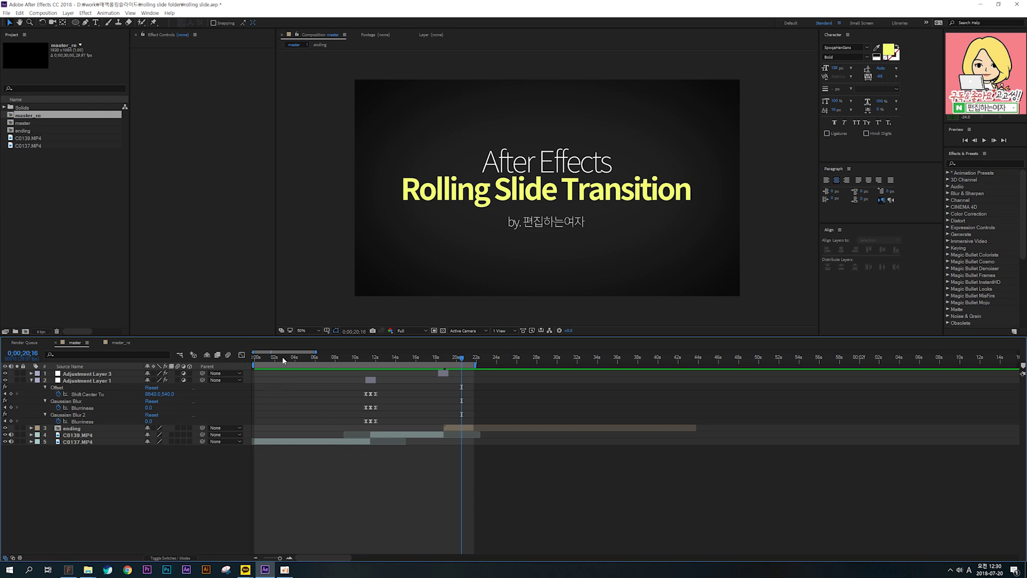
{"action": "left_click_drag", "start_coordinate": [282, 356], "coordinate": [286, 356]}
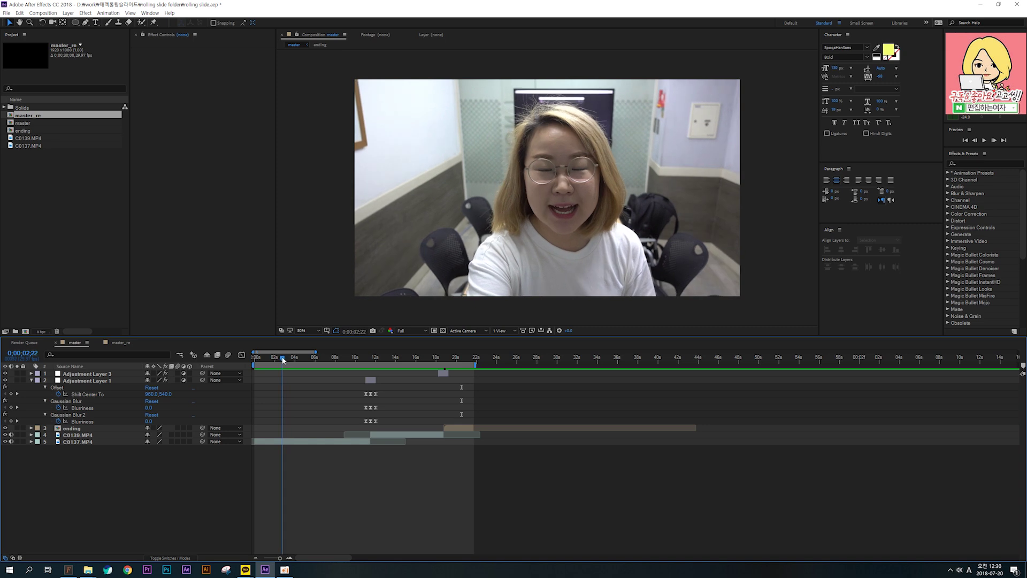
{"action": "left_click", "coordinate": [294, 441]}
{"action": "key", "text": "ctrl+shift+d"}
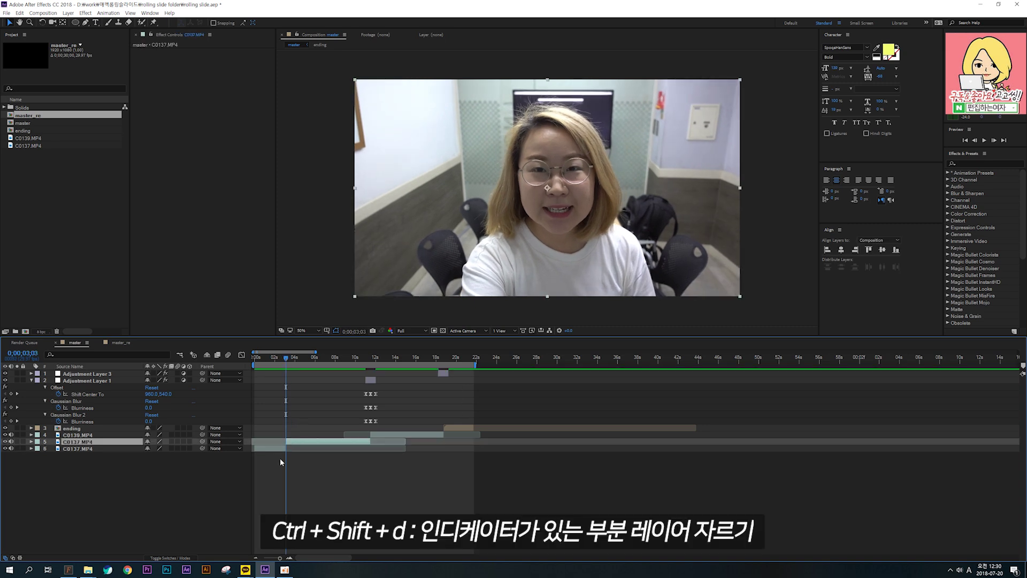
{"action": "left_click", "coordinate": [278, 451]}
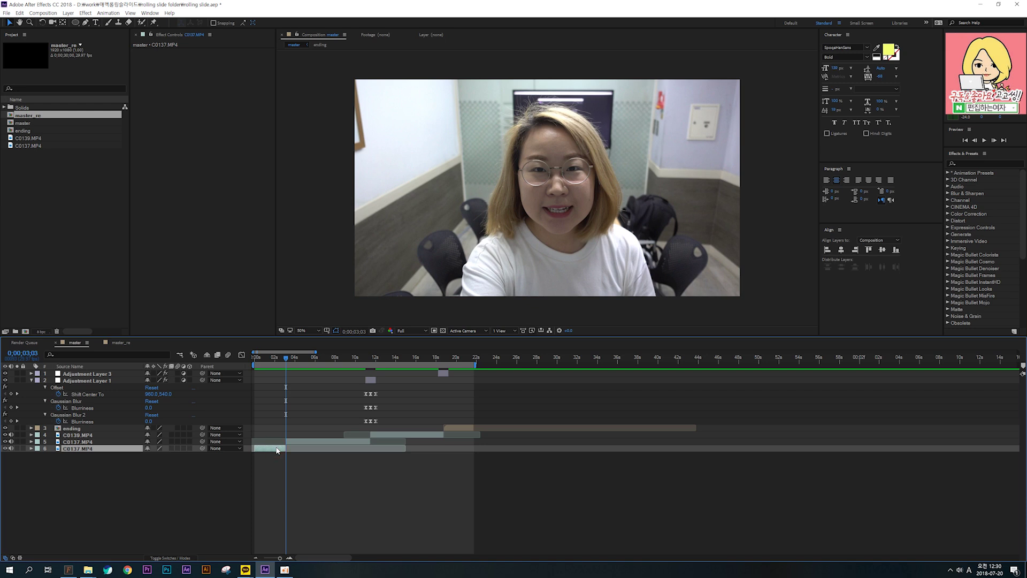
{"action": "key", "text": "Delete"}
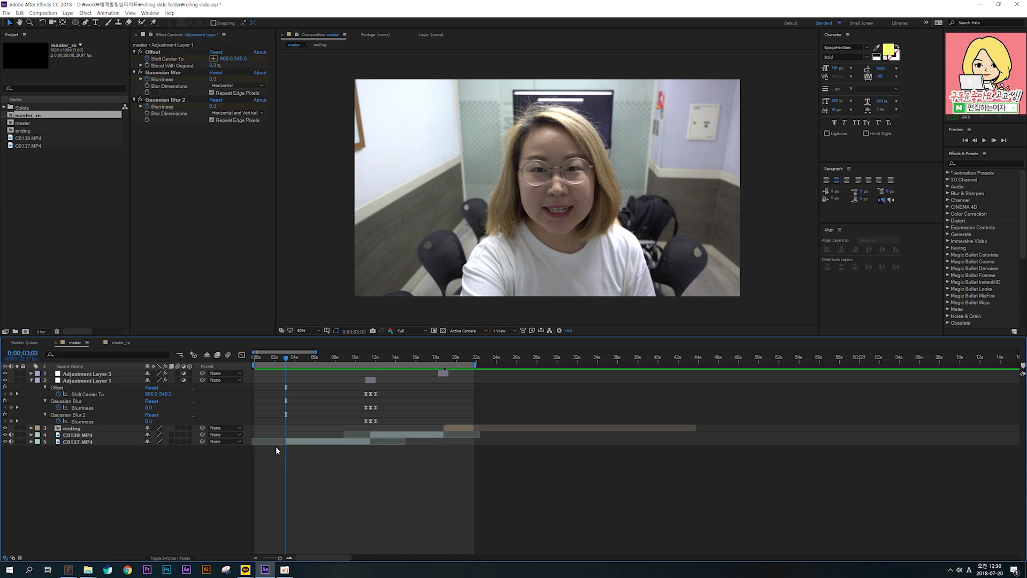
{"action": "key", "text": "ctrl+z"}
{"action": "key", "text": "ctrl+z"}
Copy the ending, C0139.MP4 and C0137.MP4 layers from the master composition into master_re.
{"action": "left_click", "coordinate": [351, 461]}
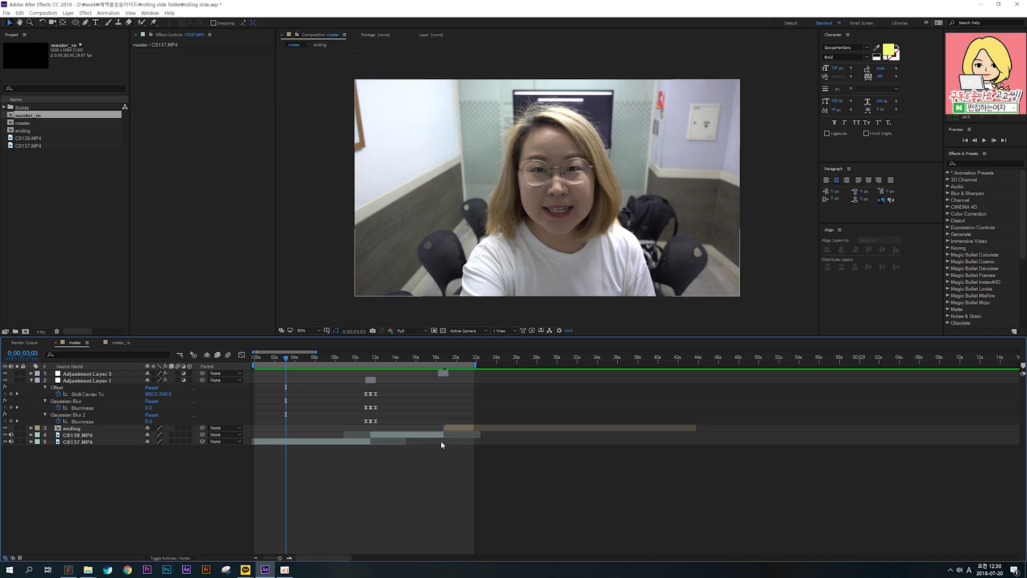
{"action": "left_click", "coordinate": [362, 442]}
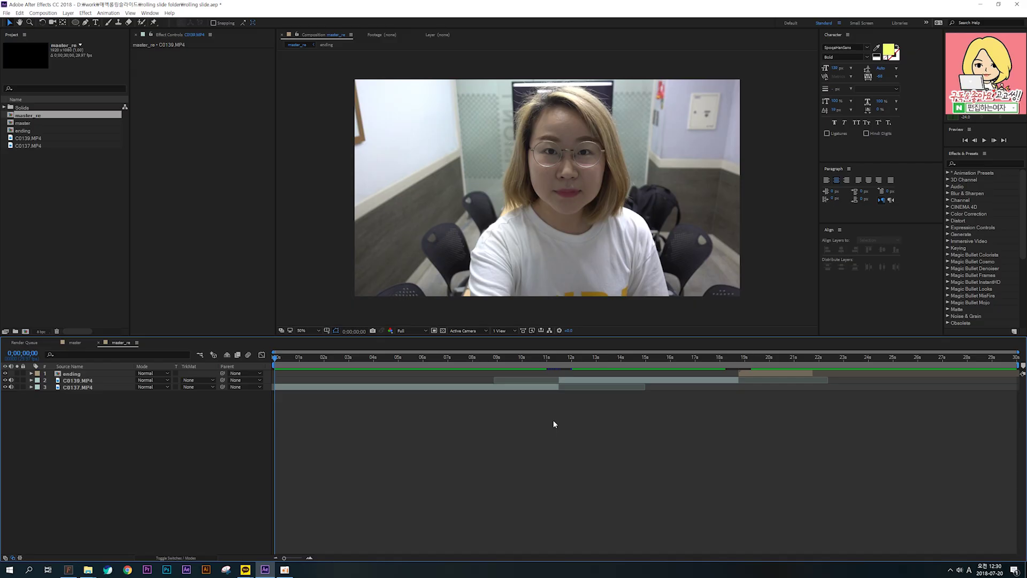
Examine the cut between C0137.MP4 and C0139.MP4 in master_re and the adjustment layer placed over that cut in master.
{"action": "left_click", "coordinate": [547, 386]}
{"action": "left_click", "coordinate": [546, 358]}
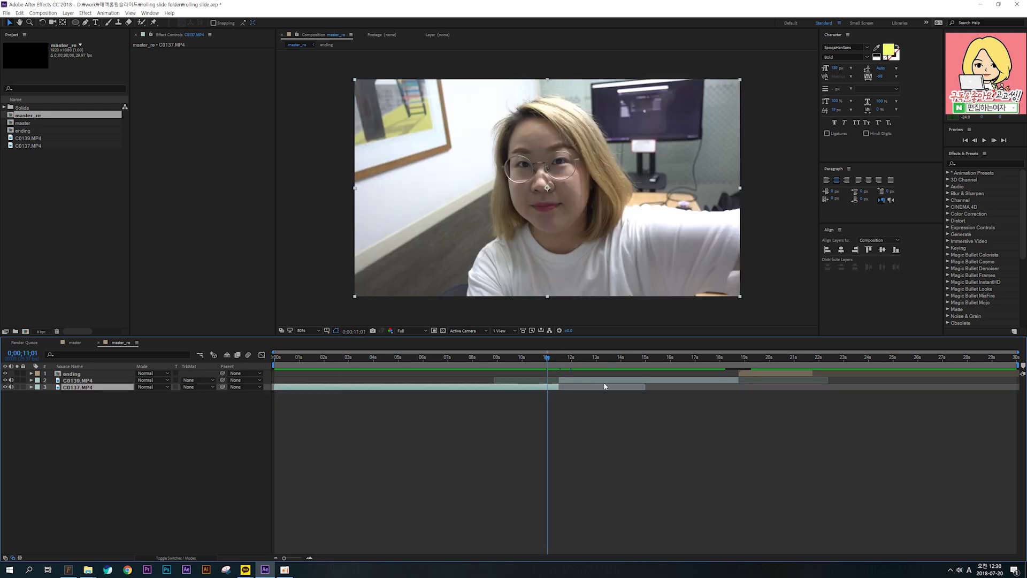
{"action": "left_click", "coordinate": [557, 381]}
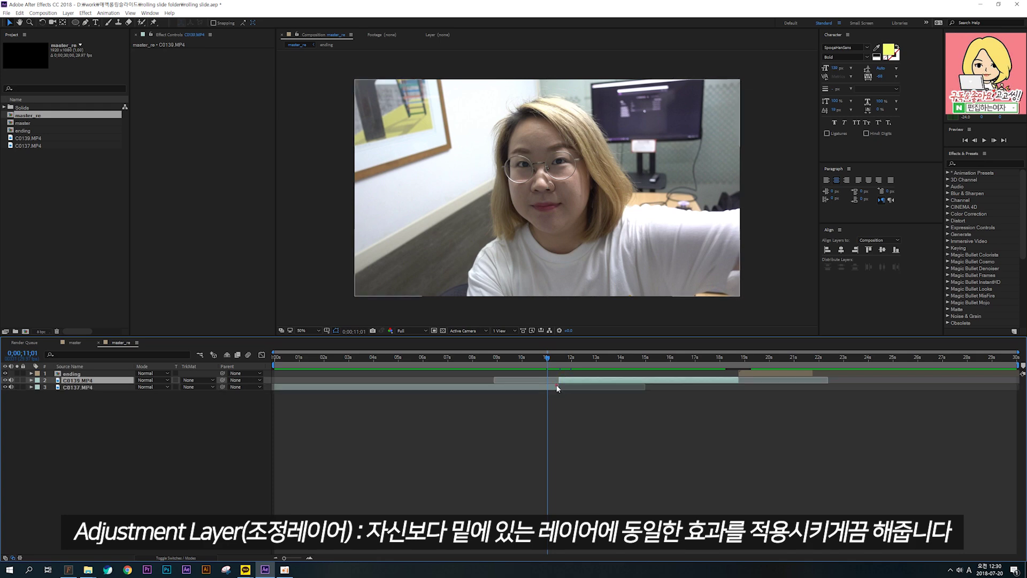
{"action": "left_click", "coordinate": [556, 387]}
{"action": "left_click", "coordinate": [559, 381]}
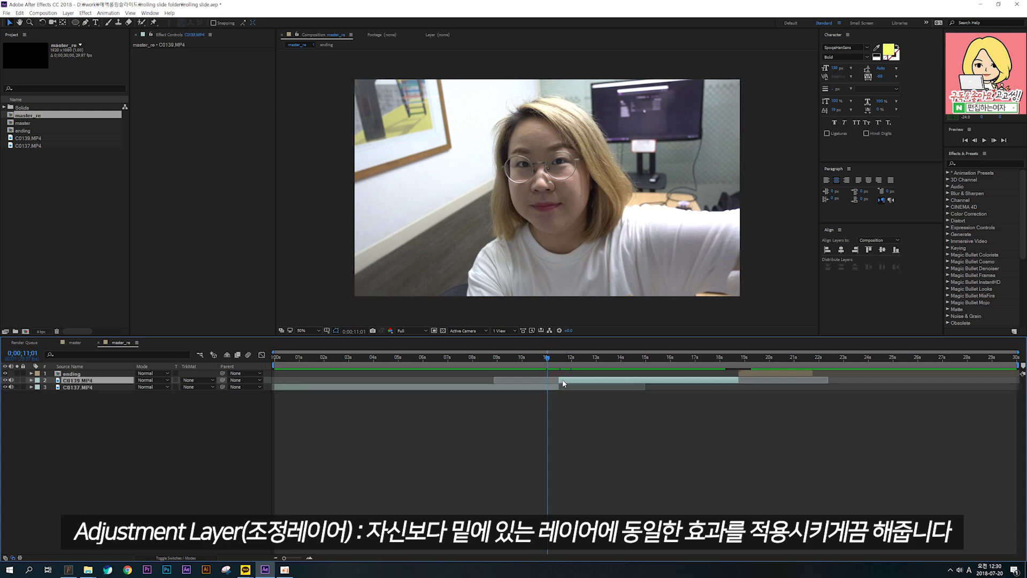
{"action": "left_click", "coordinate": [81, 343]}
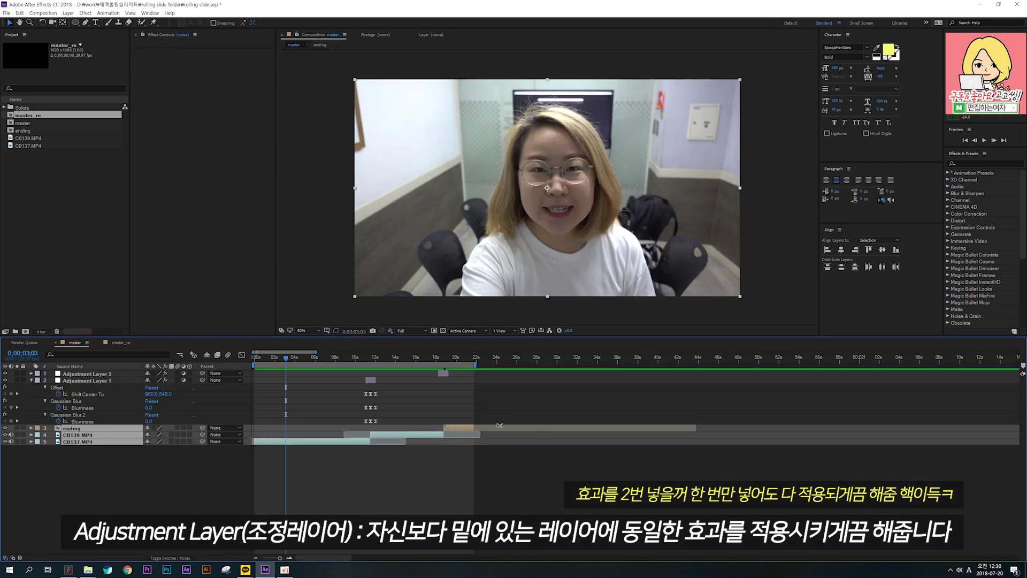
{"action": "left_click", "coordinate": [374, 381]}
{"action": "left_click", "coordinate": [383, 458]}
{"action": "left_click", "coordinate": [377, 436]}
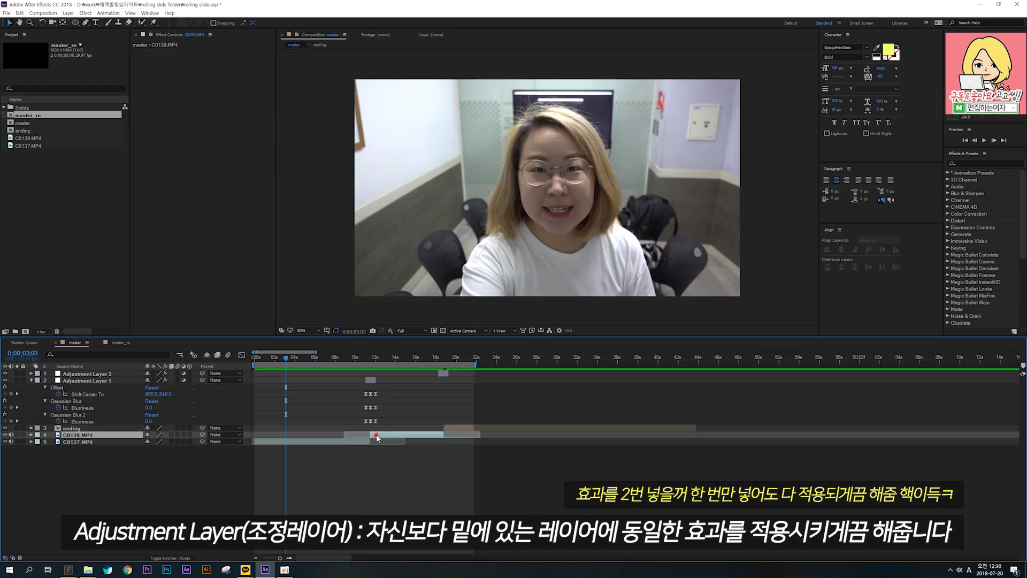
Add a new adjustment layer above the clips in the master_re composition.
{"action": "left_click", "coordinate": [121, 343]}
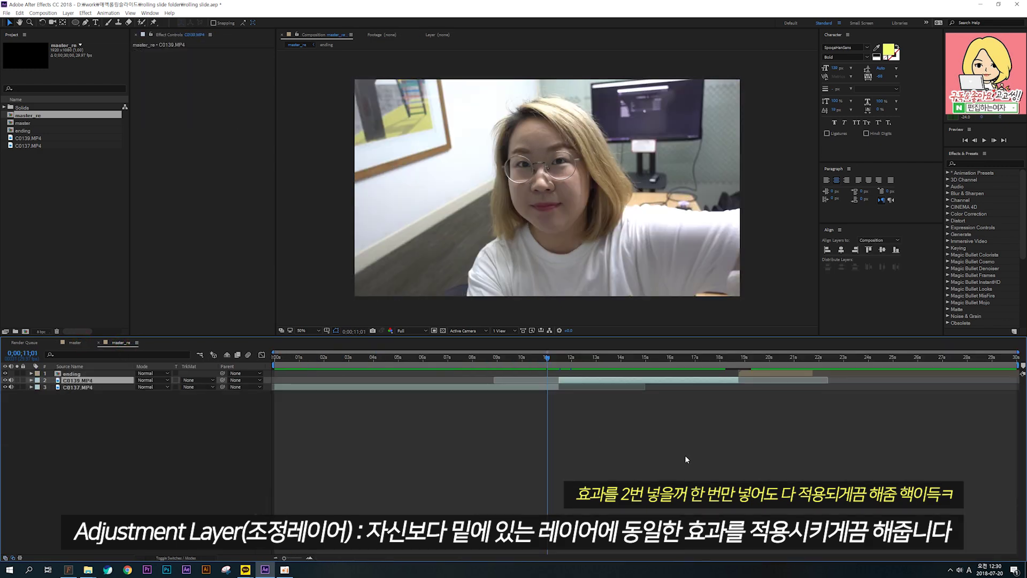
{"action": "left_click", "coordinate": [603, 446]}
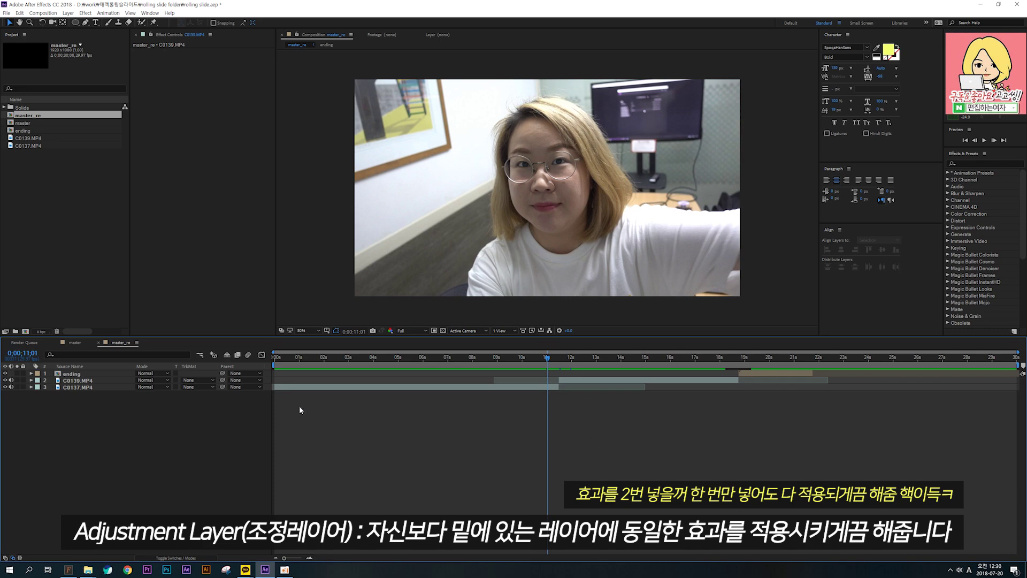
{"action": "left_click_drag", "start_coordinate": [299, 406], "coordinate": [242, 384]}
{"action": "left_click", "coordinate": [210, 443]}
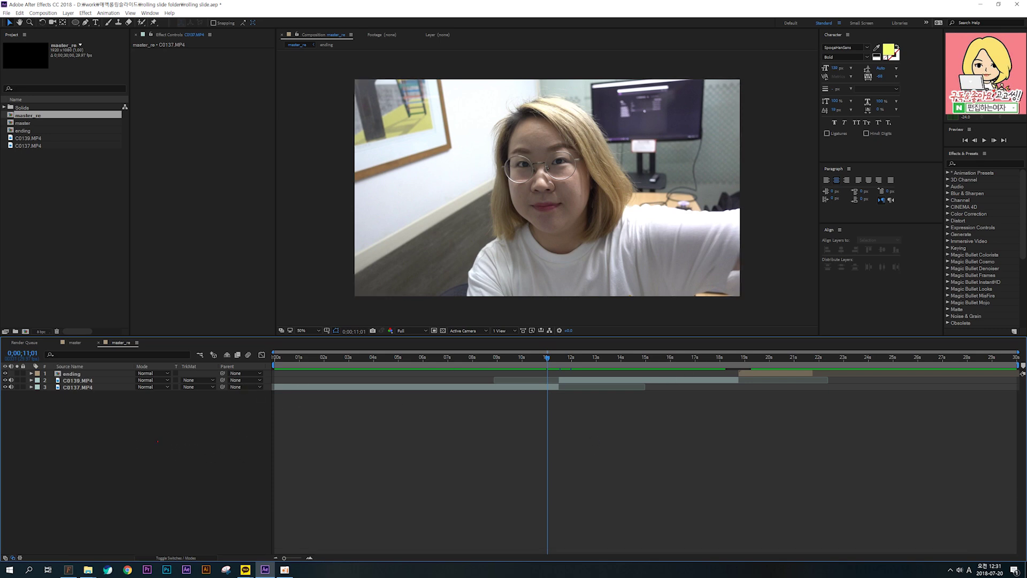
{"action": "right_click", "coordinate": [208, 442]}
{"action": "left_click", "coordinate": [258, 445]}
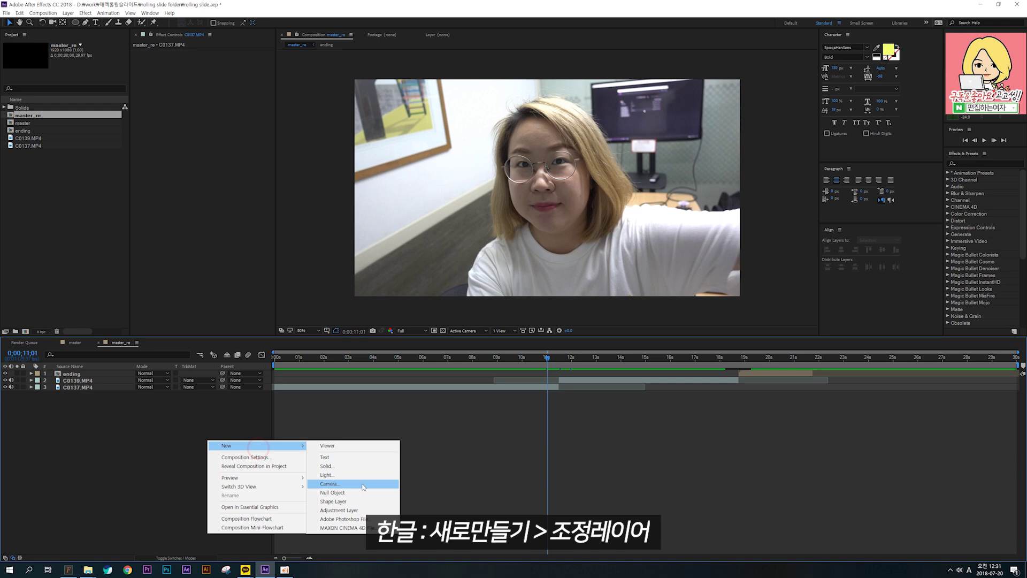
{"action": "left_click", "coordinate": [359, 511]}
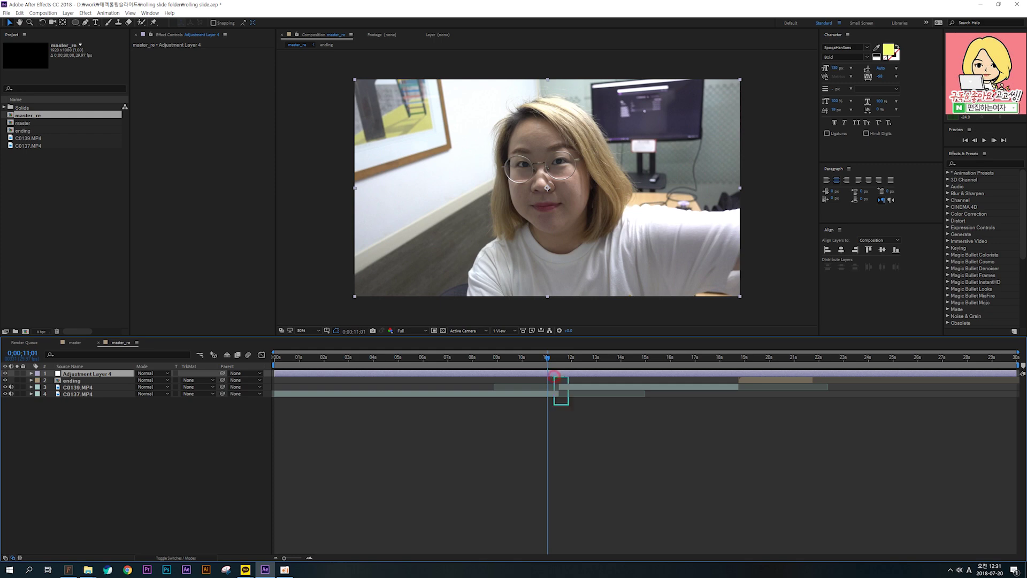
{"action": "key", "text": "Escape"}
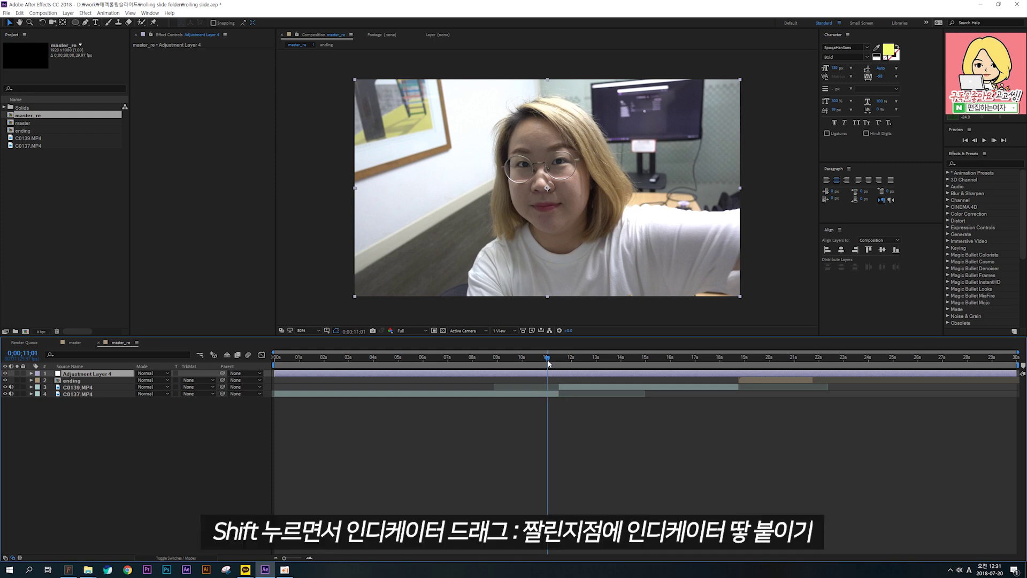
Trim the adjustment layer's start to 15 frames before the cut between C0137.MP4 and C0139.MP4.
{"action": "left_click_drag", "start_coordinate": [547, 360], "coordinate": [558, 365]}
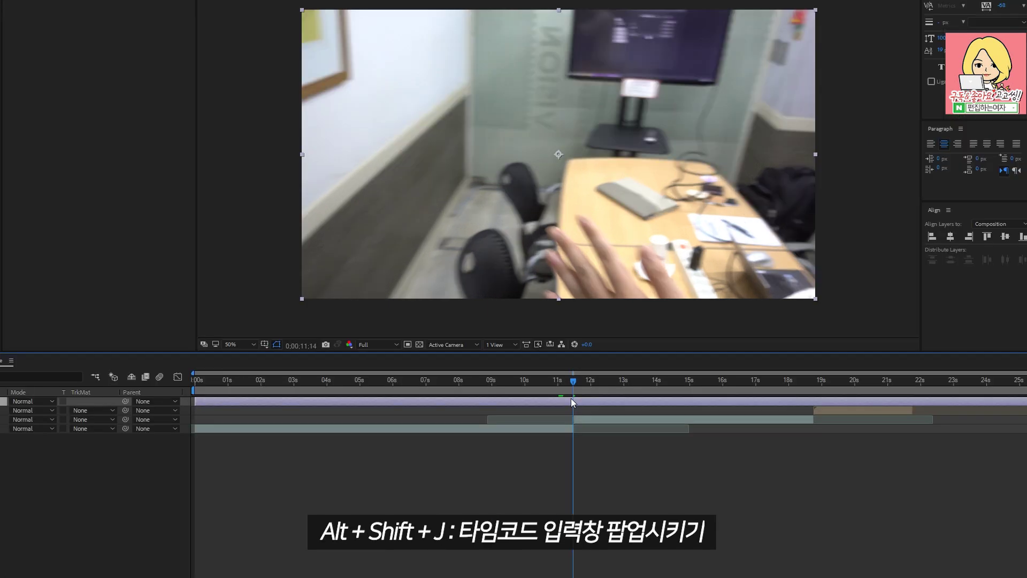
{"action": "key", "text": "alt+shift+j"}
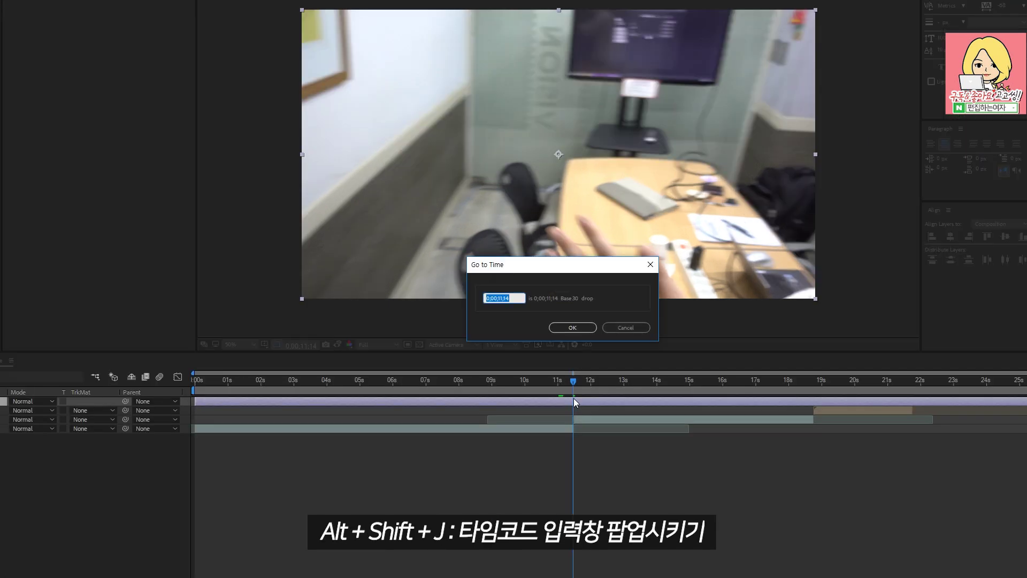
{"action": "type", "text": "+-15"}
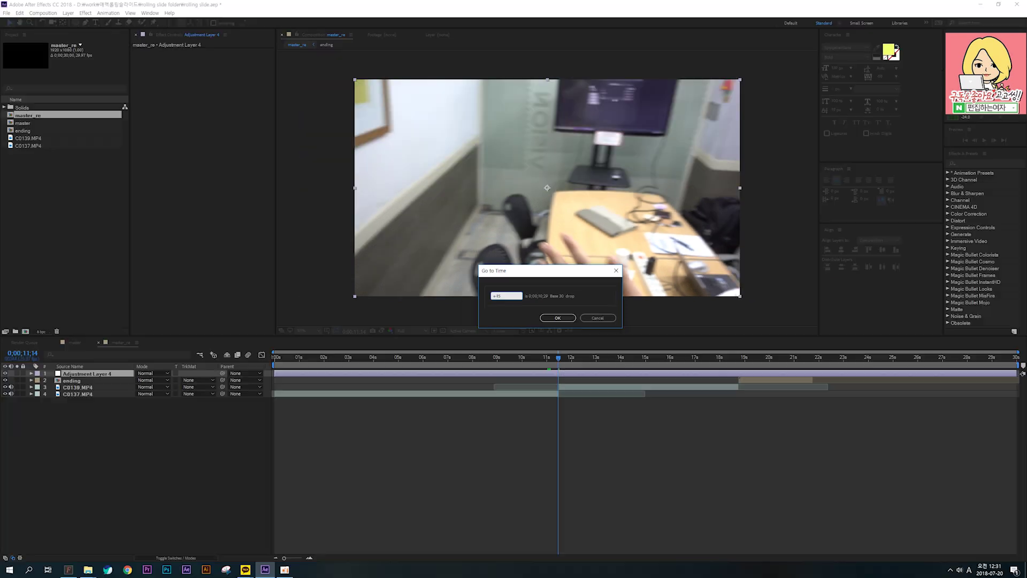
{"action": "key", "text": "Return"}
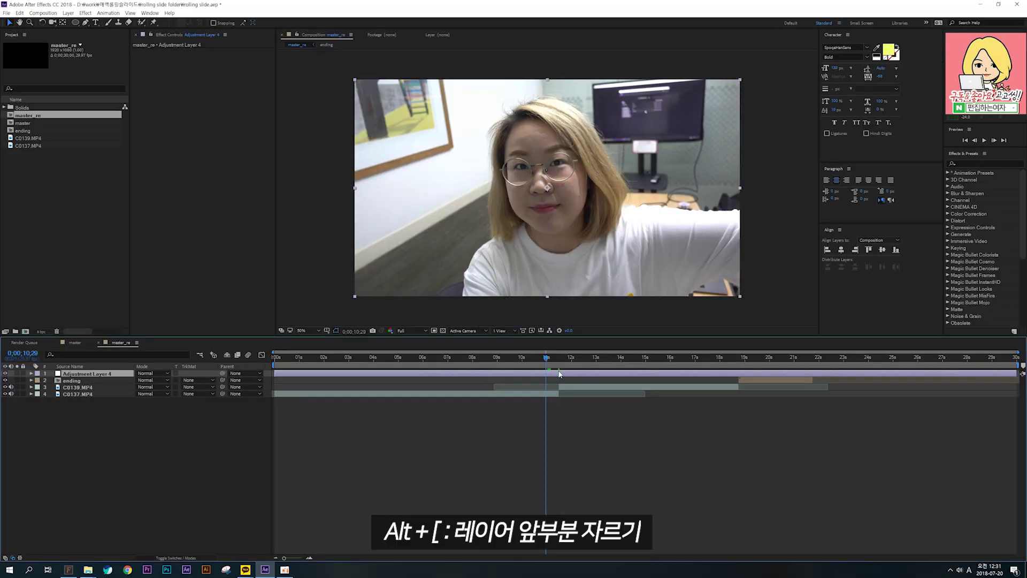
{"action": "key", "text": "alt+bracketleft"}
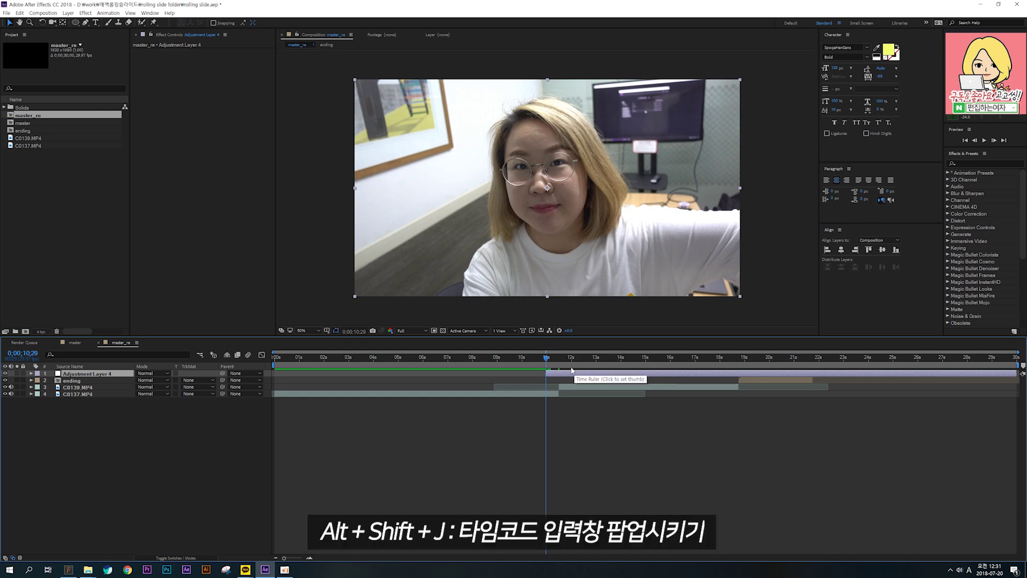
Trim the adjustment layer's end to one second after its start, at 0;00;11;29, and deselect it.
{"action": "key", "text": "alt+shift+j"}
{"action": "type", "text": "+1"}
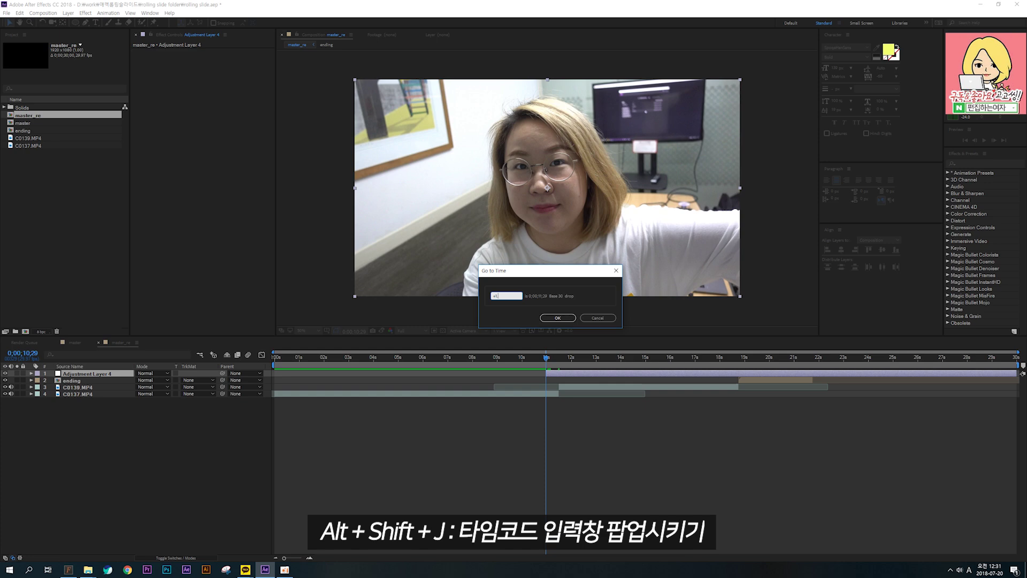
{"action": "key", "text": "Return"}
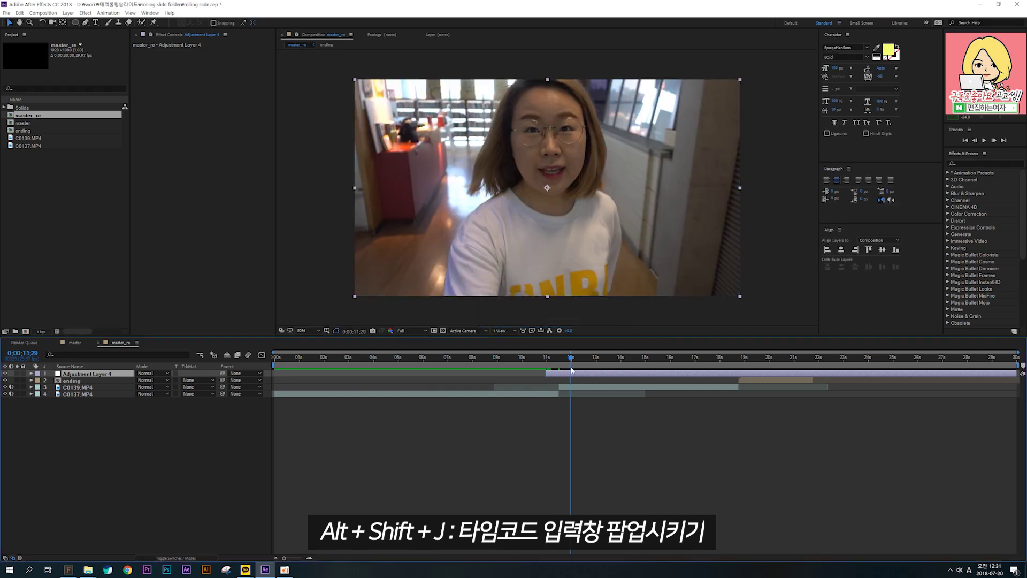
{"action": "key", "text": "alt+bracketright"}
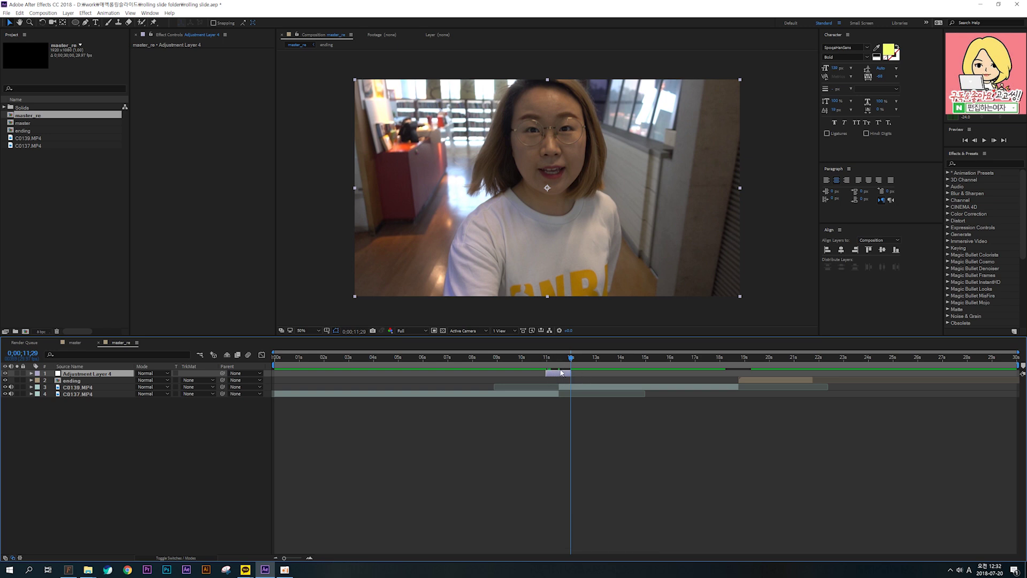
{"action": "left_click", "coordinate": [577, 494]}
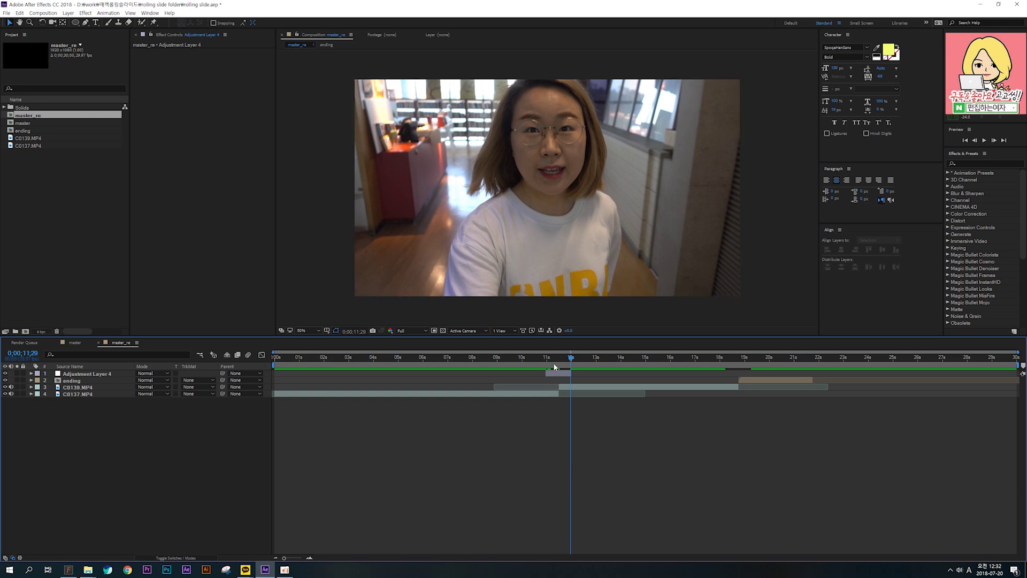
Apply the Offset effect from the Distort category to the adjustment layer, with the playhead at the layer's start.
{"action": "left_click", "coordinate": [557, 373]}
{"action": "left_click", "coordinate": [555, 434]}
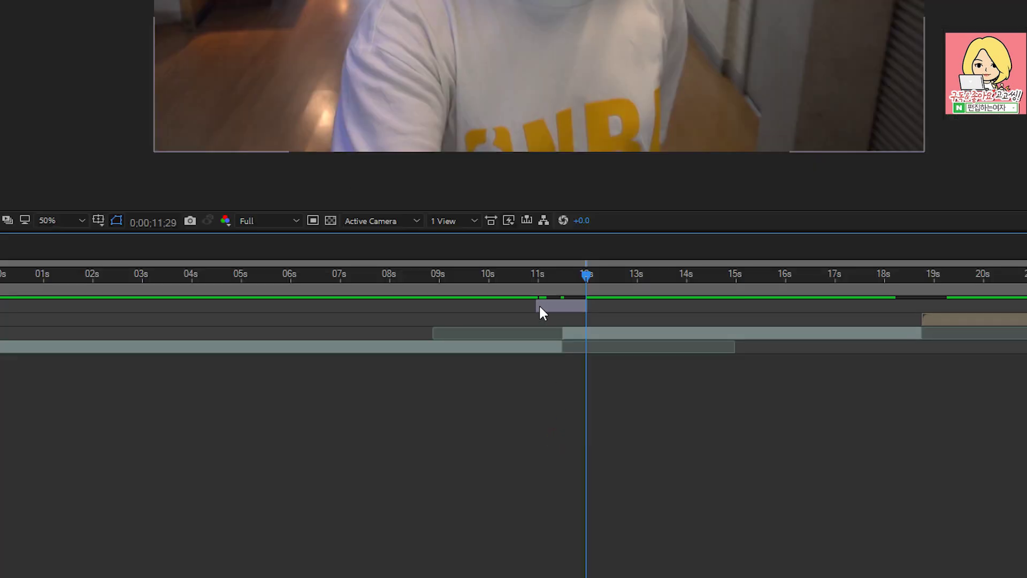
{"action": "left_click_drag", "start_coordinate": [582, 278], "coordinate": [537, 279]}
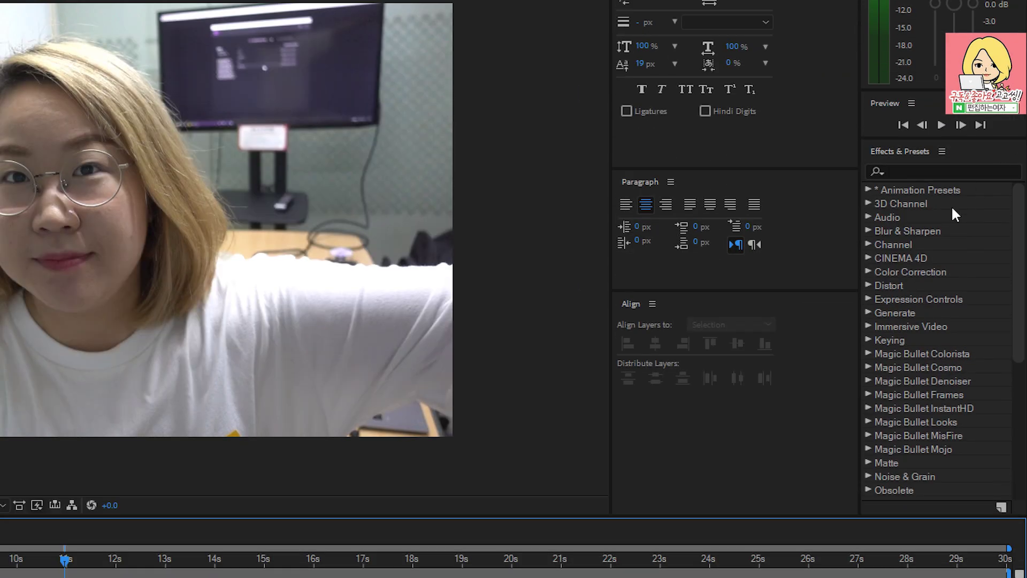
{"action": "left_click", "coordinate": [969, 171]}
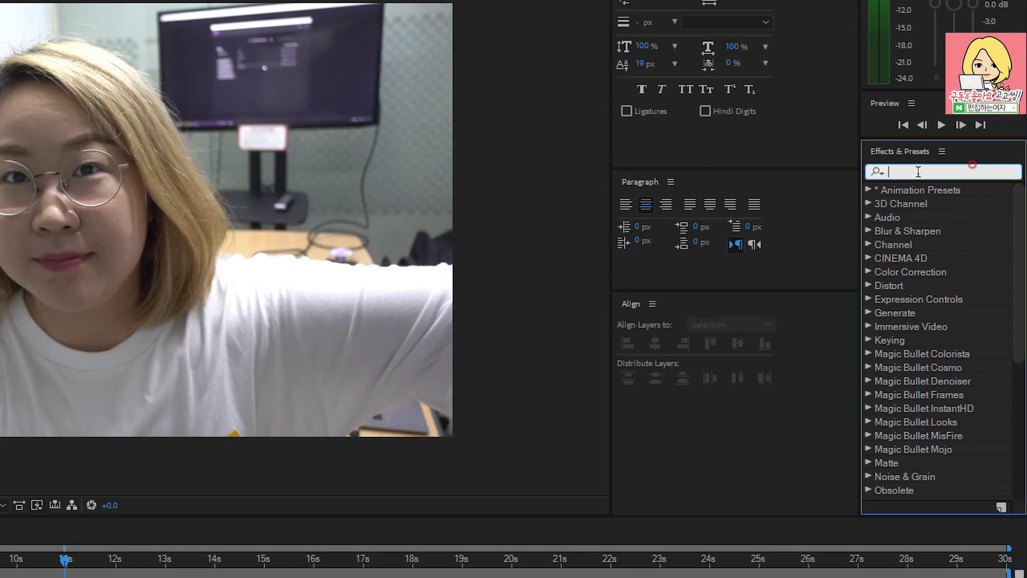
{"action": "type", "text": "of"}
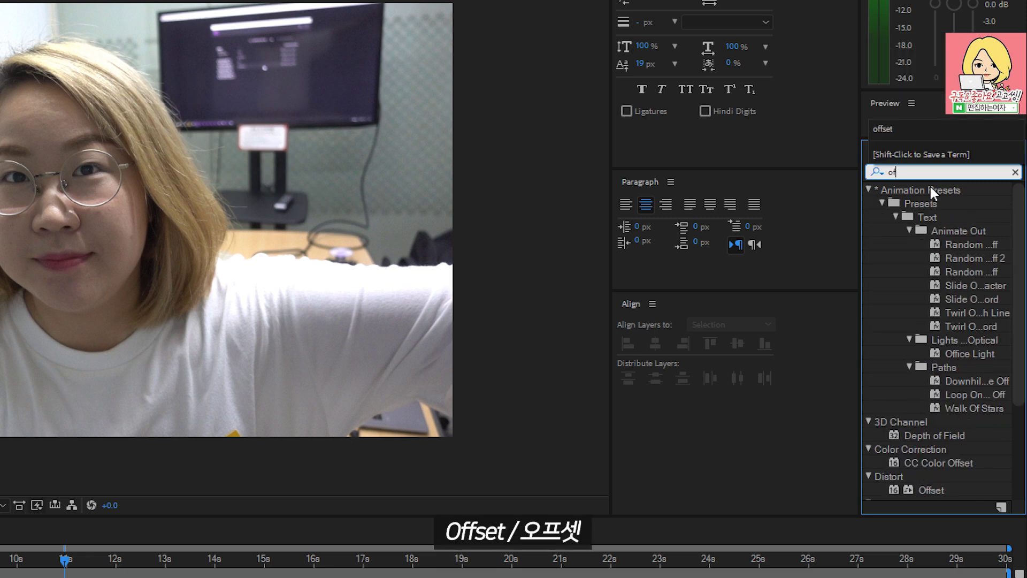
{"action": "type", "text": "fset"}
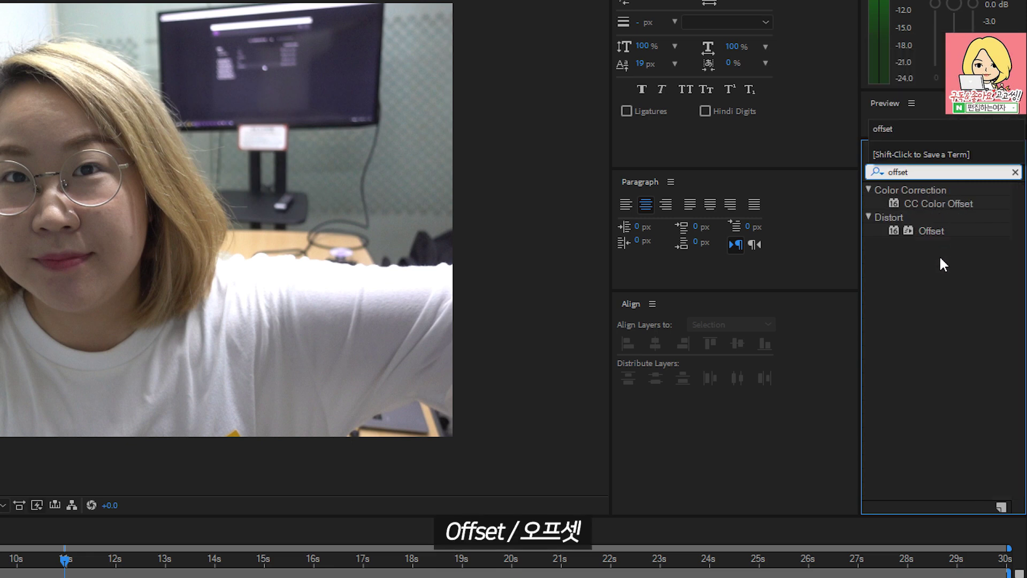
{"action": "left_click", "coordinate": [904, 220]}
{"action": "left_click", "coordinate": [932, 231]}
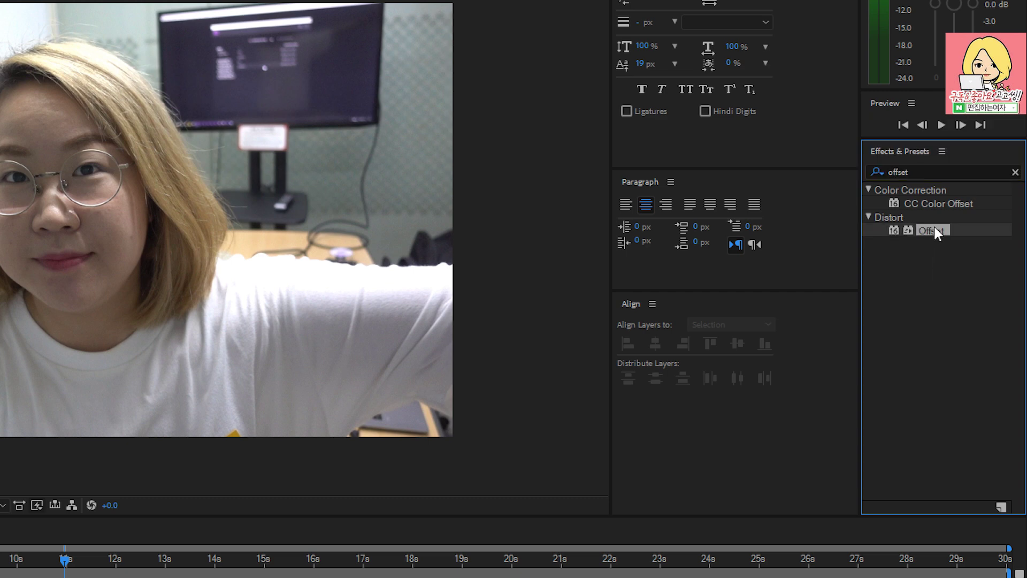
{"action": "left_click_drag", "start_coordinate": [934, 229], "coordinate": [276, 399]}
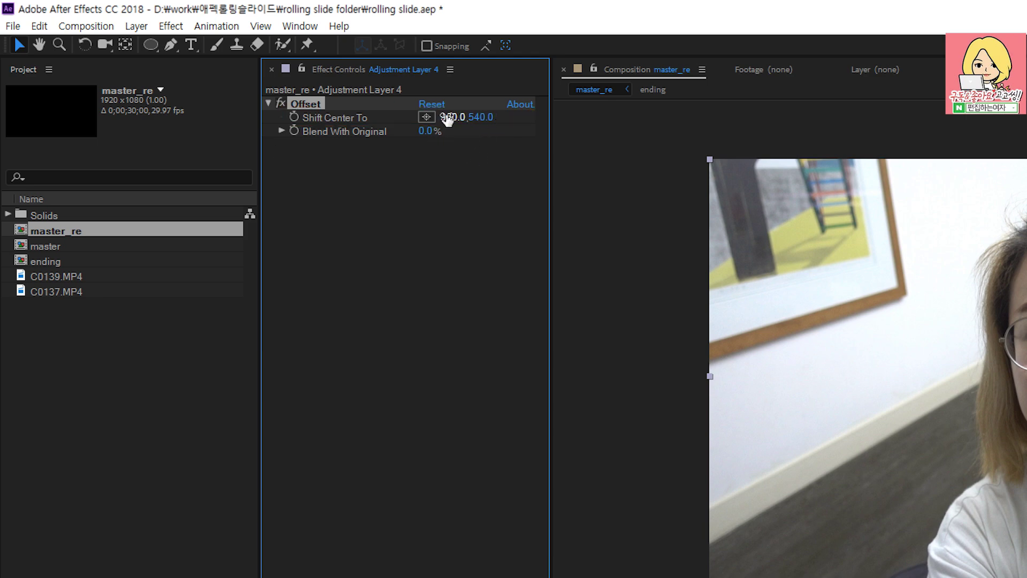
Try shifting the picture horizontally with the Offset effect's Shift Center To.
{"action": "mouse_move", "coordinate": [449, 119]}
{"action": "left_mouse_down"}
{"action": "mouse_move", "coordinate": [420, 117]}
{"action": "mouse_move", "coordinate": [455, 117]}
{"action": "mouse_move", "coordinate": [439, 117]}
{"action": "left_mouse_up"}
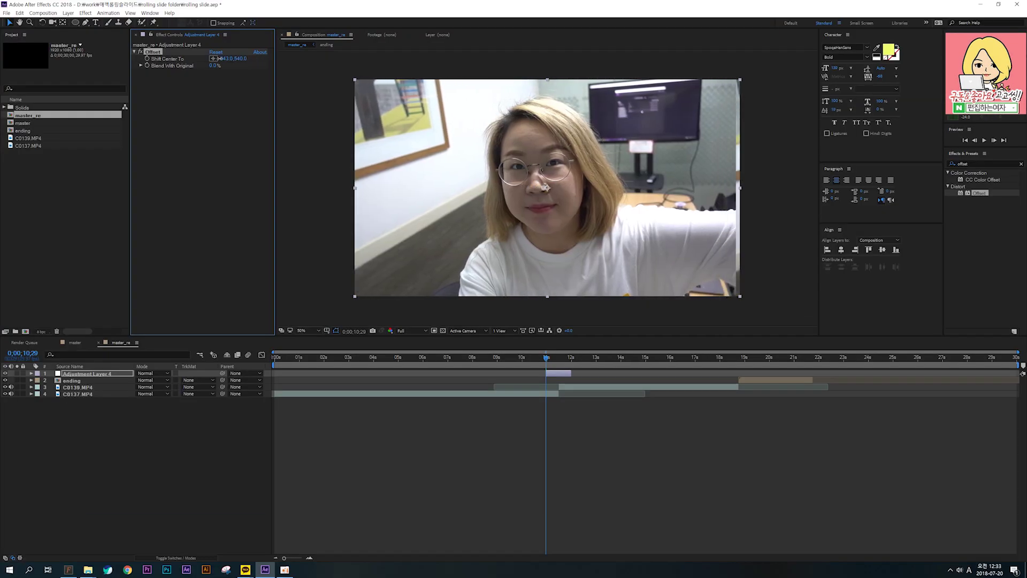
{"action": "left_click_drag", "start_coordinate": [220, 58], "coordinate": [265, 60]}
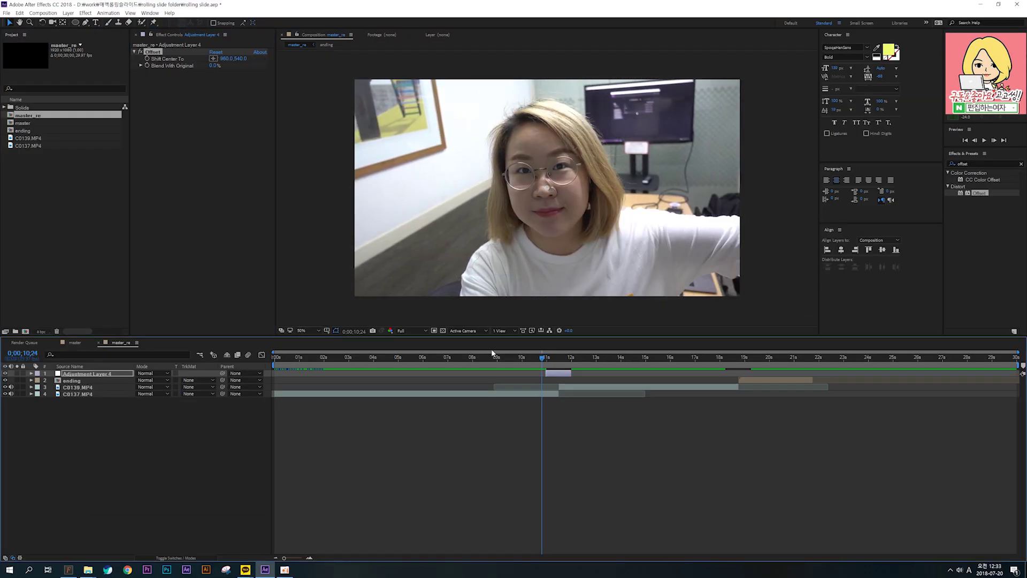
Play the finished transition in the master composition from just before its adjustment layer over the first cut.
{"action": "left_click", "coordinate": [72, 344]}
{"action": "mouse_move", "coordinate": [398, 358]}
{"action": "left_mouse_down"}
{"action": "mouse_move", "coordinate": [434, 359]}
{"action": "mouse_move", "coordinate": [391, 362]}
{"action": "left_mouse_up"}
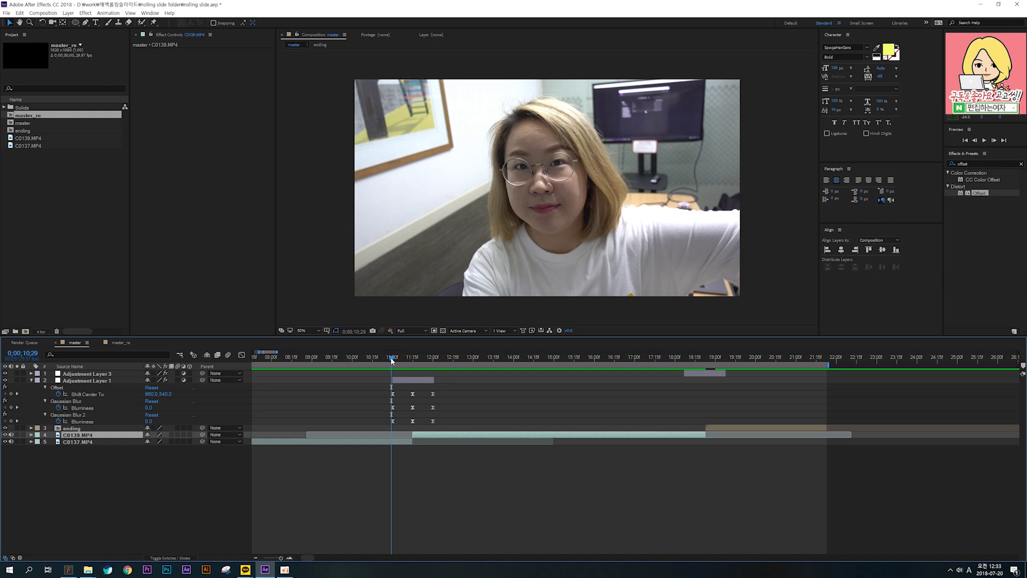
{"action": "left_click_drag", "start_coordinate": [391, 357], "coordinate": [402, 361]}
{"action": "mouse_move", "coordinate": [387, 358]}
{"action": "left_mouse_down"}
{"action": "mouse_move", "coordinate": [431, 363]}
{"action": "mouse_move", "coordinate": [388, 362]}
{"action": "left_mouse_up"}
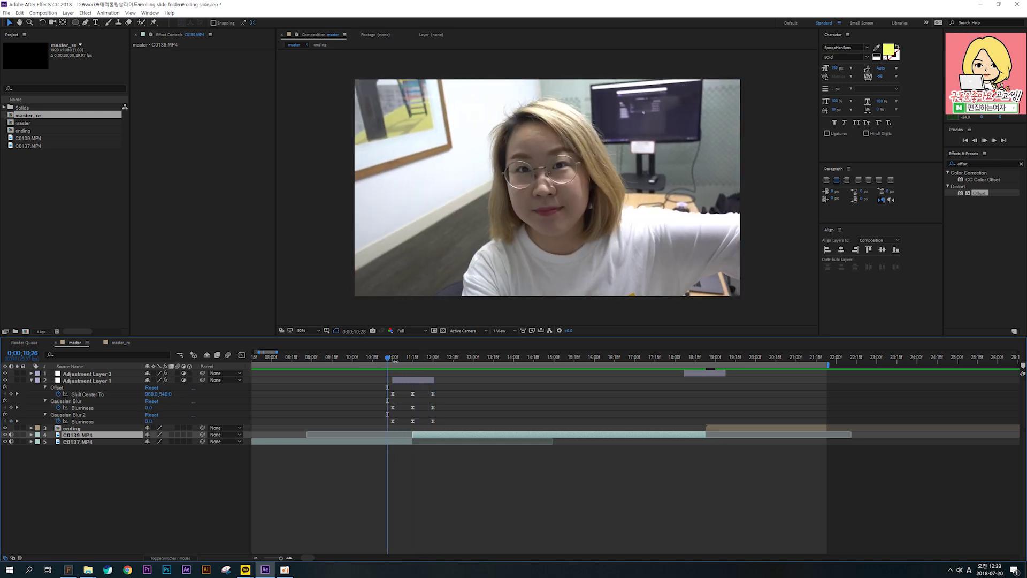
{"action": "key", "text": "space"}
{"action": "key", "text": "space"}
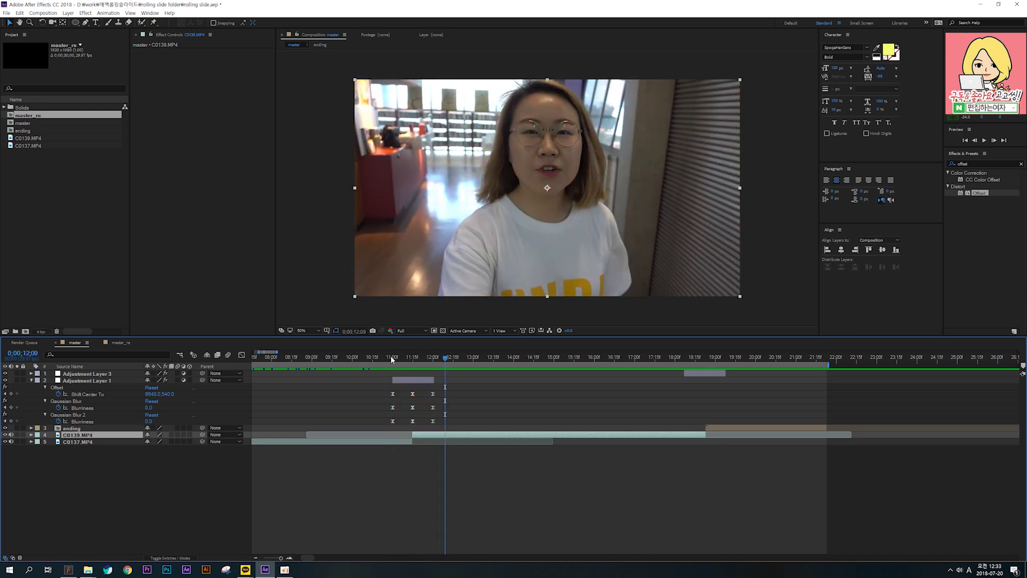
Add the first Shift Center To keyframe at 960, 540 at the adjustment layer's start, 0;00;10;29, in master_re.
{"action": "left_click", "coordinate": [120, 342]}
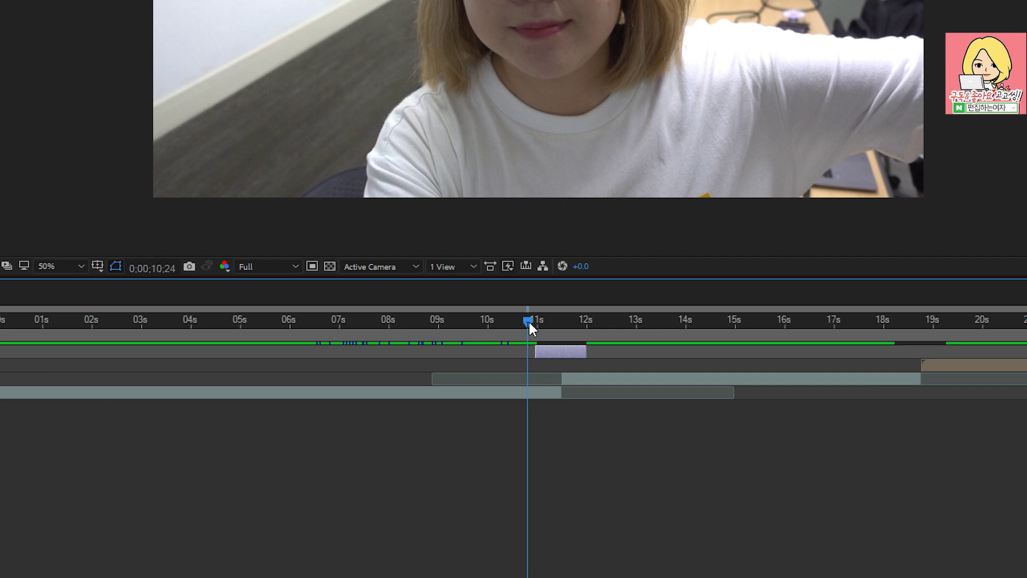
{"action": "left_click_drag", "start_coordinate": [529, 321], "coordinate": [537, 321]}
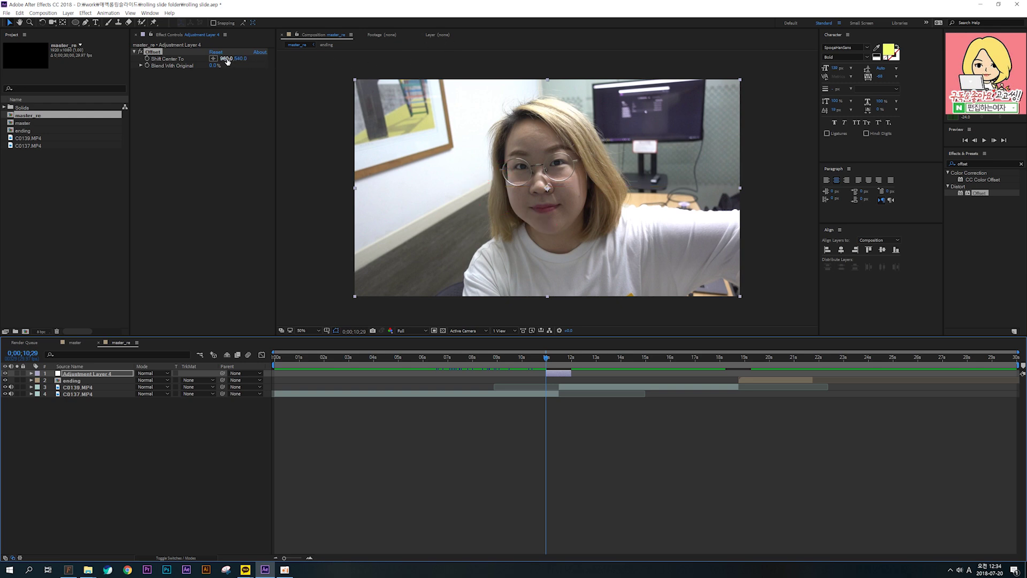
{"action": "left_click_drag", "start_coordinate": [226, 59], "coordinate": [249, 62]}
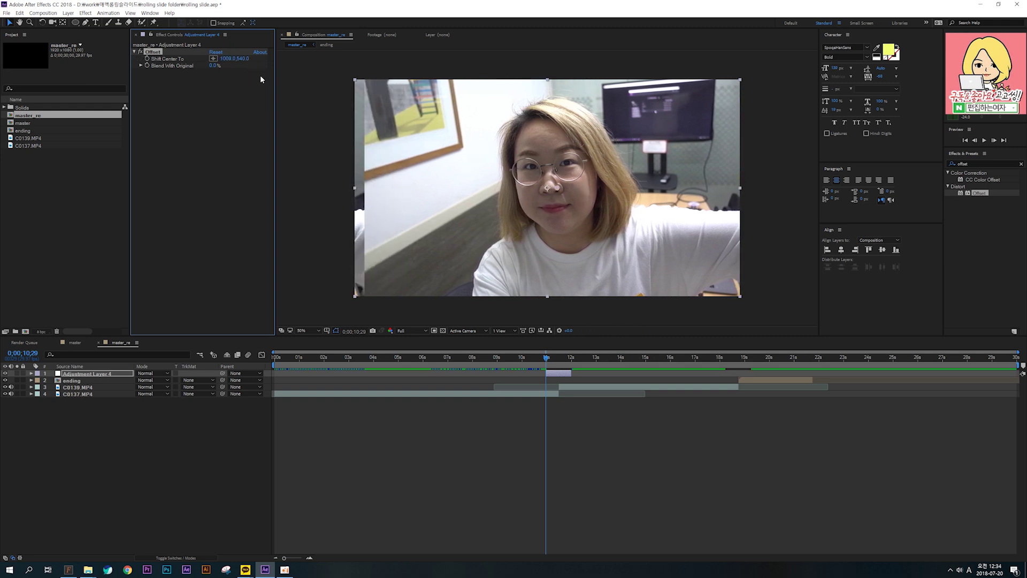
{"action": "key", "text": "ctrl+z"}
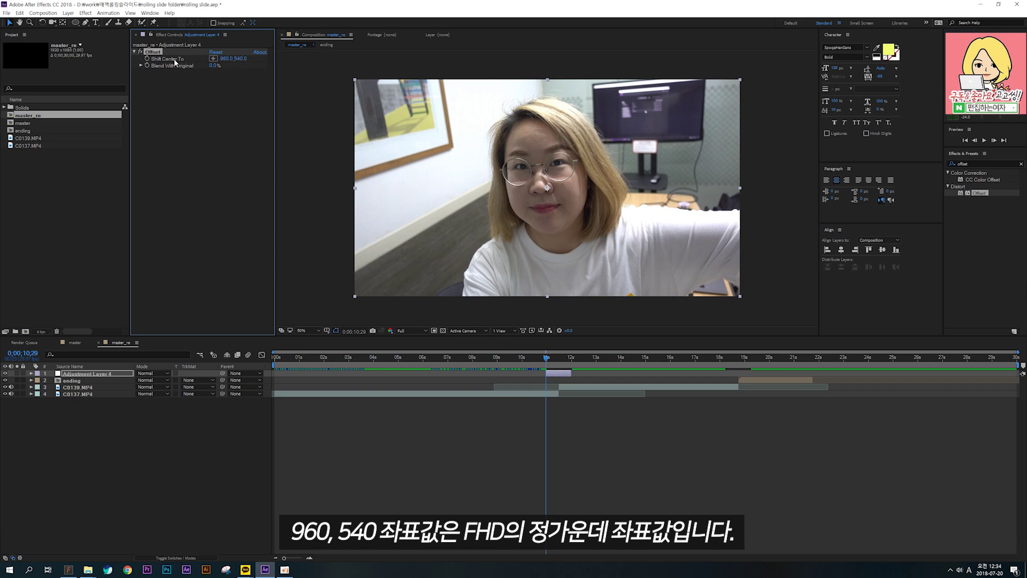
{"action": "left_click", "coordinate": [146, 58]}
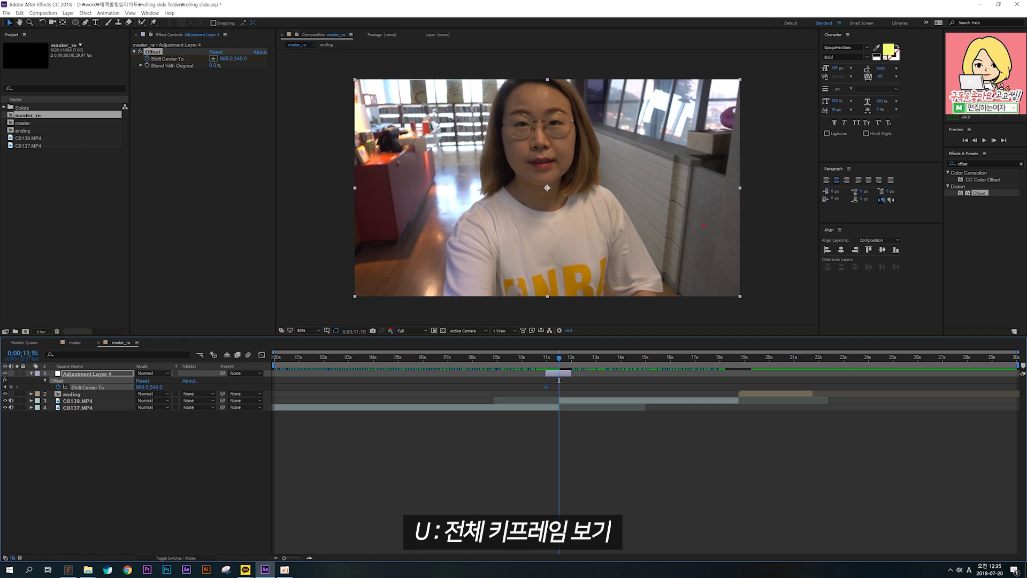
Add a Shift Center To keyframe of -960, 540 at the cut between the clips, 0;00;11;15.
{"action": "mouse_move", "coordinate": [706, 209]}
{"action": "left_mouse_down"}
{"action": "mouse_move", "coordinate": [302, 204]}
{"action": "mouse_move", "coordinate": [427, 234]}
{"action": "left_mouse_up"}
{"action": "key", "text": "Escape"}
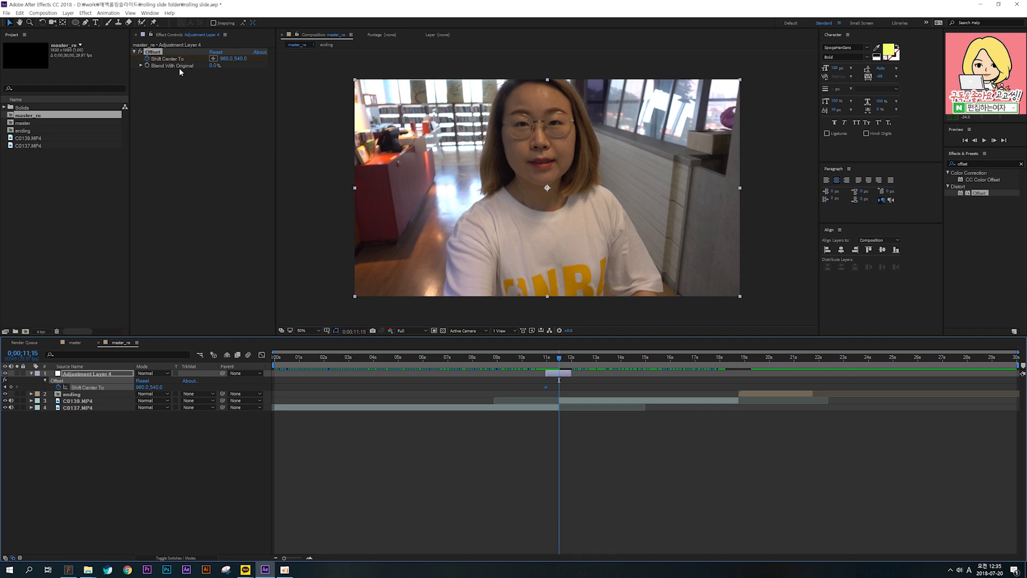
{"action": "left_click_drag", "start_coordinate": [225, 58], "coordinate": [1, 61]}
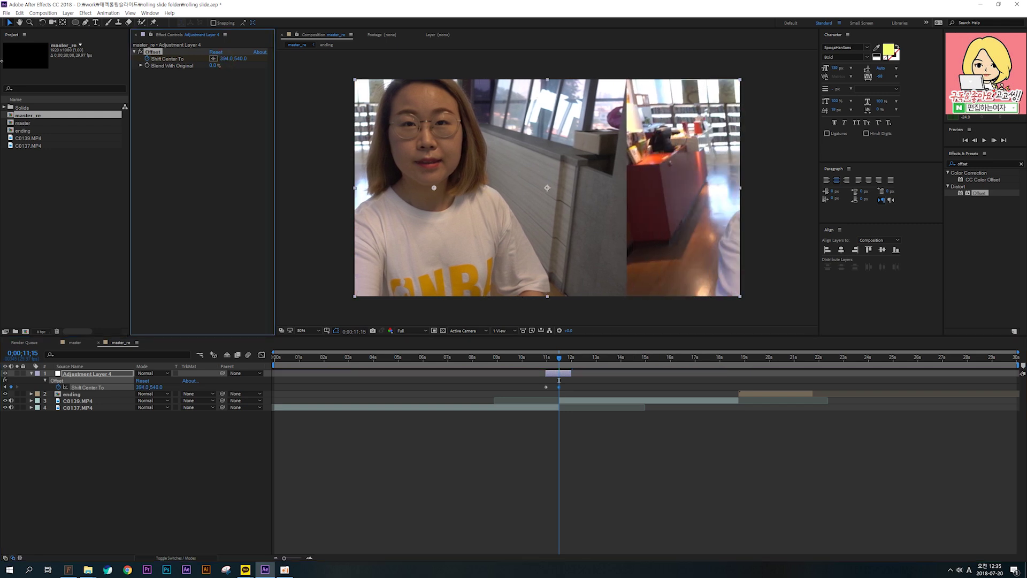
{"action": "left_click_drag", "start_coordinate": [227, 59], "coordinate": [1, 60]}
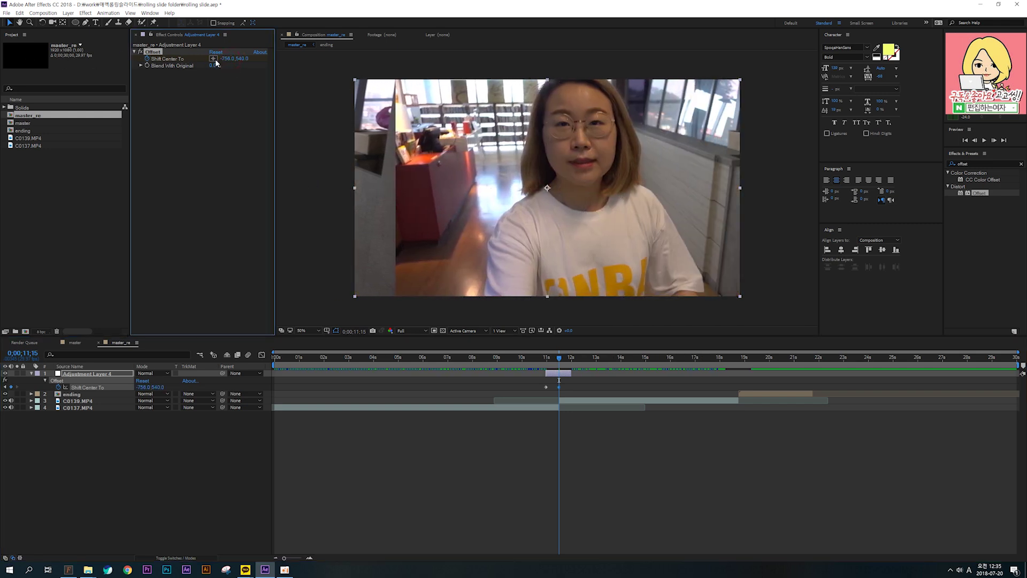
{"action": "left_click_drag", "start_coordinate": [228, 58], "coordinate": [146, 59]}
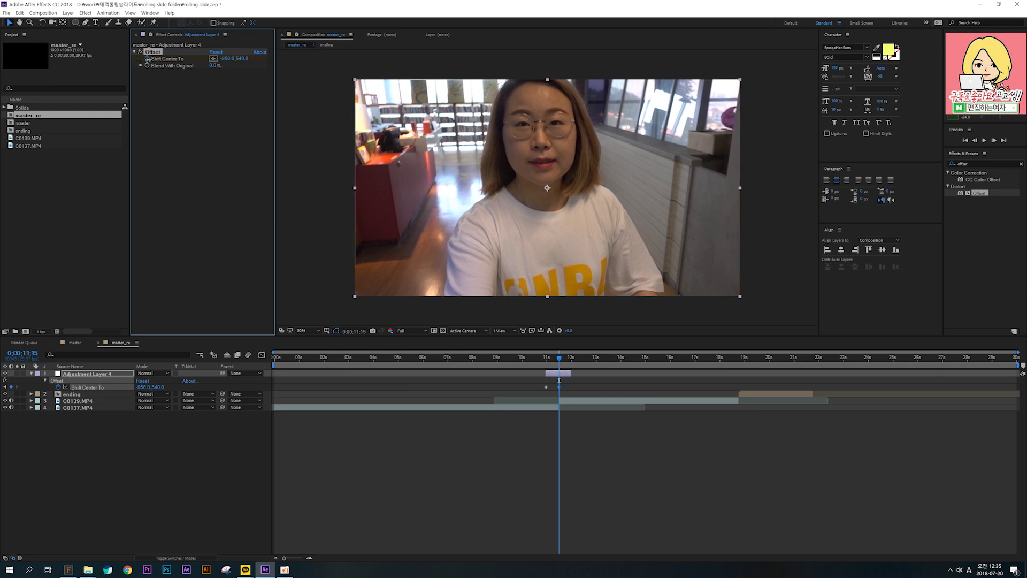
{"action": "left_click", "coordinate": [228, 59]}
{"action": "type", "text": "-960"}
{"action": "key", "text": "Return"}
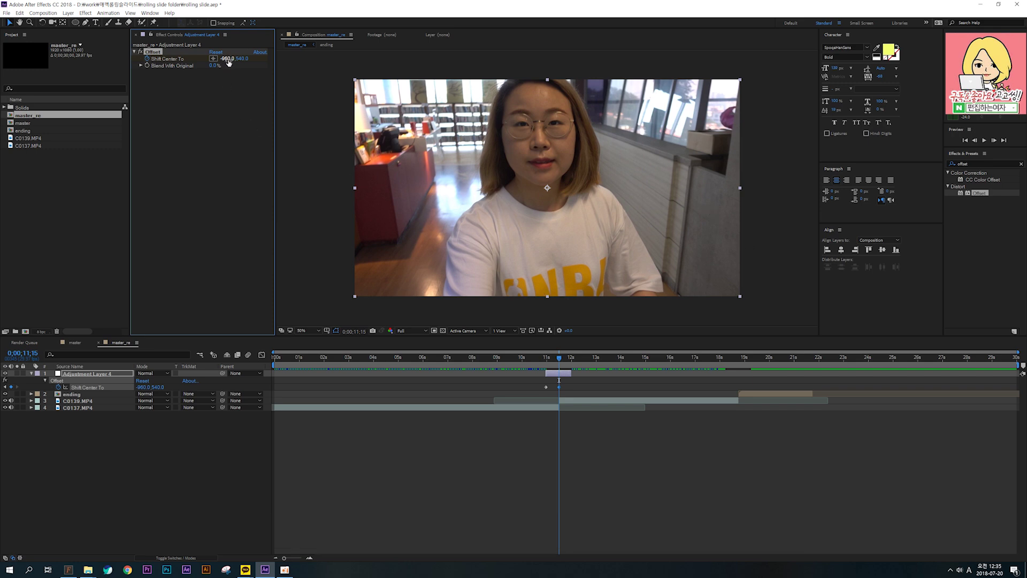
Change the Shift Center To keyframe at 0;00;11;15 to -2880, 540.
{"action": "left_click_drag", "start_coordinate": [228, 59], "coordinate": [152, 61]}
{"action": "mouse_move", "coordinate": [702, 185]}
{"action": "left_mouse_down"}
{"action": "mouse_move", "coordinate": [404, 159]}
{"action": "mouse_move", "coordinate": [516, 208]}
{"action": "left_mouse_up"}
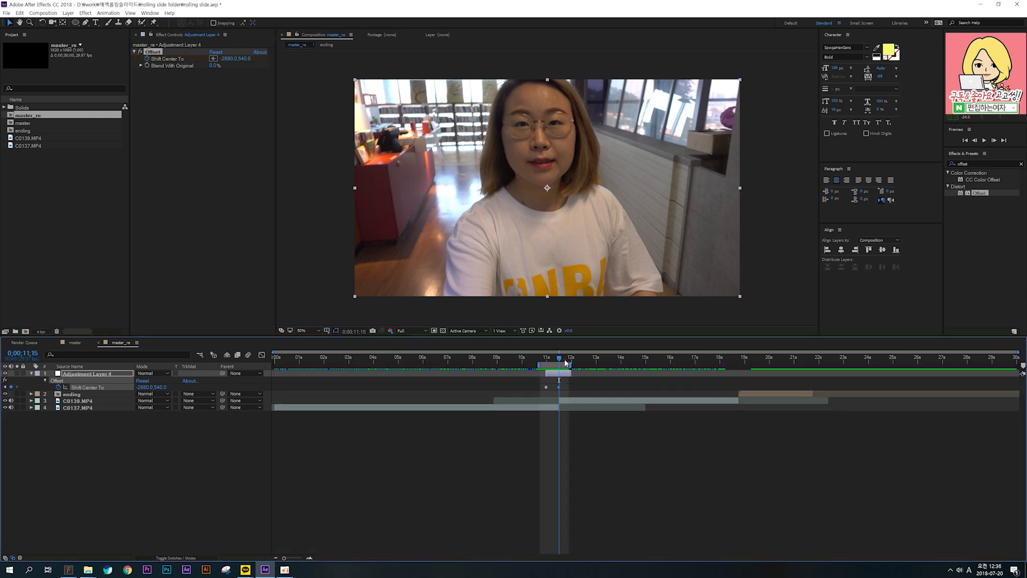
{"action": "left_click_drag", "start_coordinate": [565, 360], "coordinate": [560, 360]}
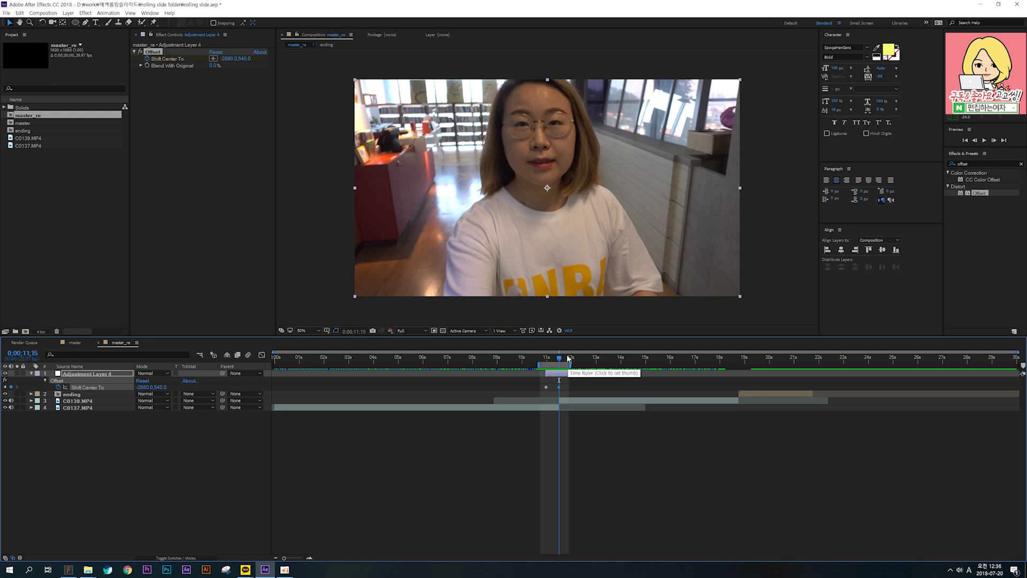
Add a final Shift Center To keyframe of -4800, 540 at the adjustment layer's end, 0;00;11;29.
{"action": "left_click", "coordinate": [571, 360]}
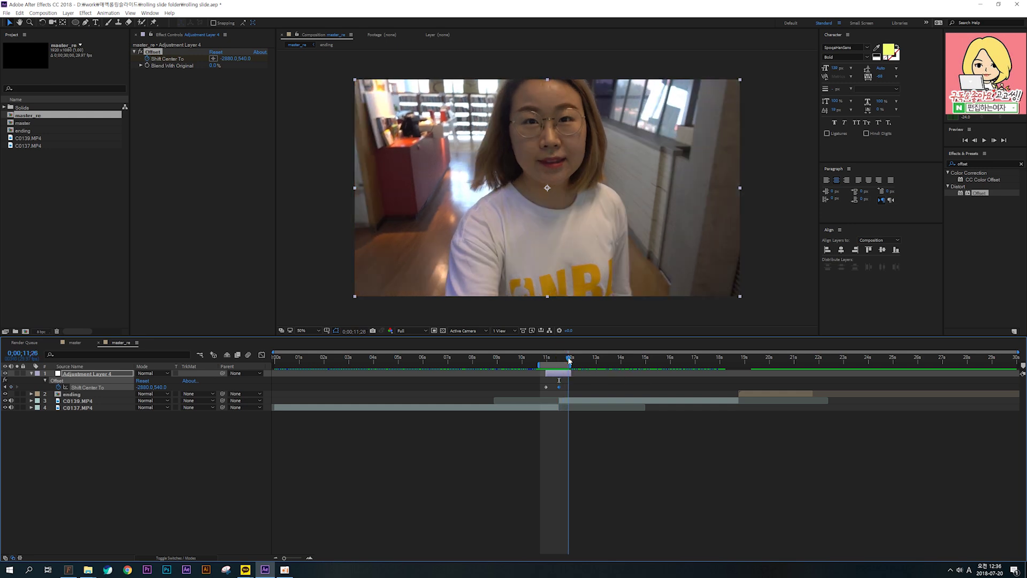
{"action": "mouse_move", "coordinate": [571, 364]}
{"action": "left_mouse_down"}
{"action": "mouse_move", "coordinate": [588, 365]}
{"action": "mouse_move", "coordinate": [571, 359]}
{"action": "left_mouse_up"}
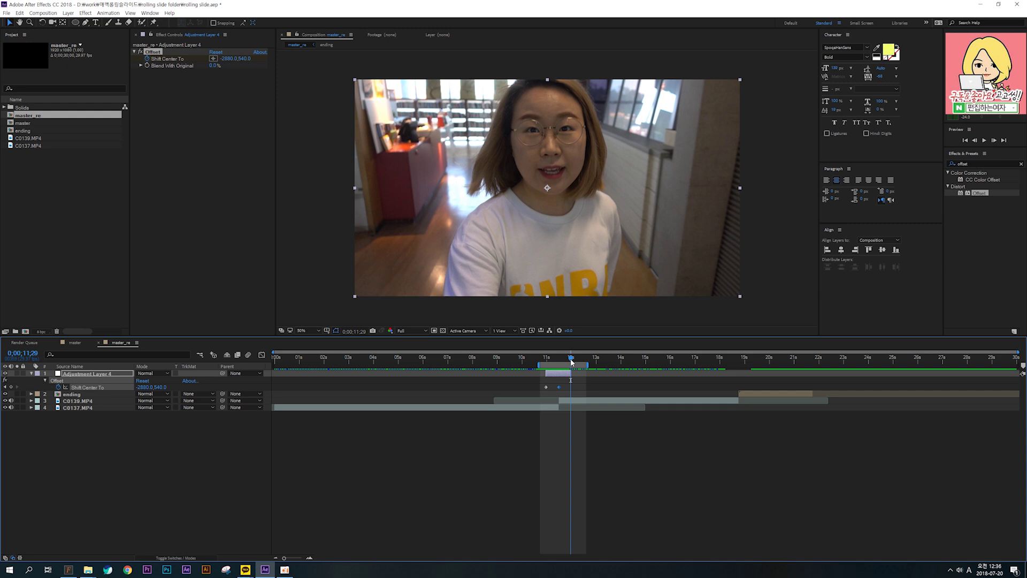
{"action": "left_click_drag", "start_coordinate": [227, 58], "coordinate": [99, 60]}
{"action": "left_click_drag", "start_coordinate": [229, 59], "coordinate": [134, 61]}
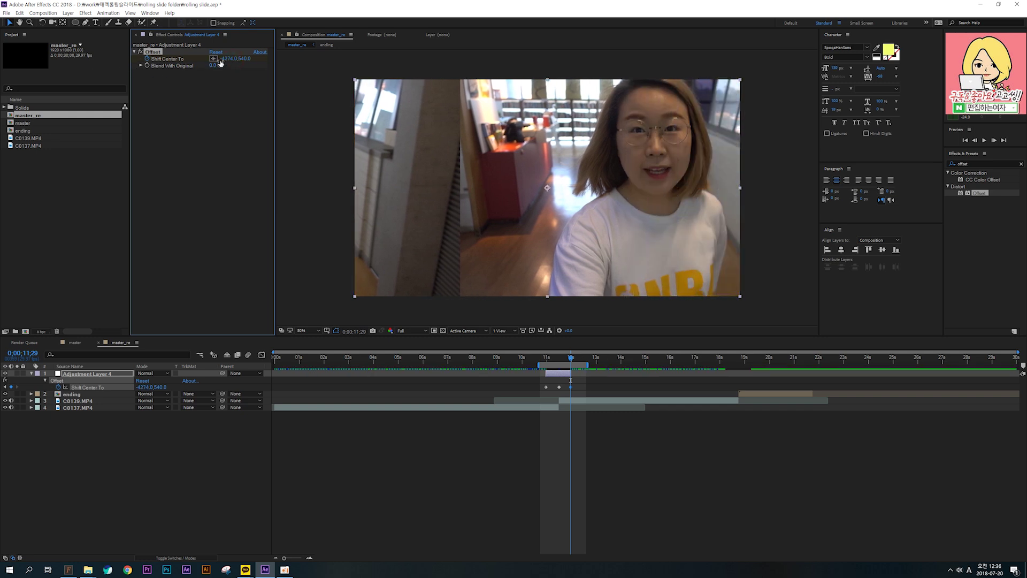
{"action": "left_click_drag", "start_coordinate": [228, 59], "coordinate": [46, 63]}
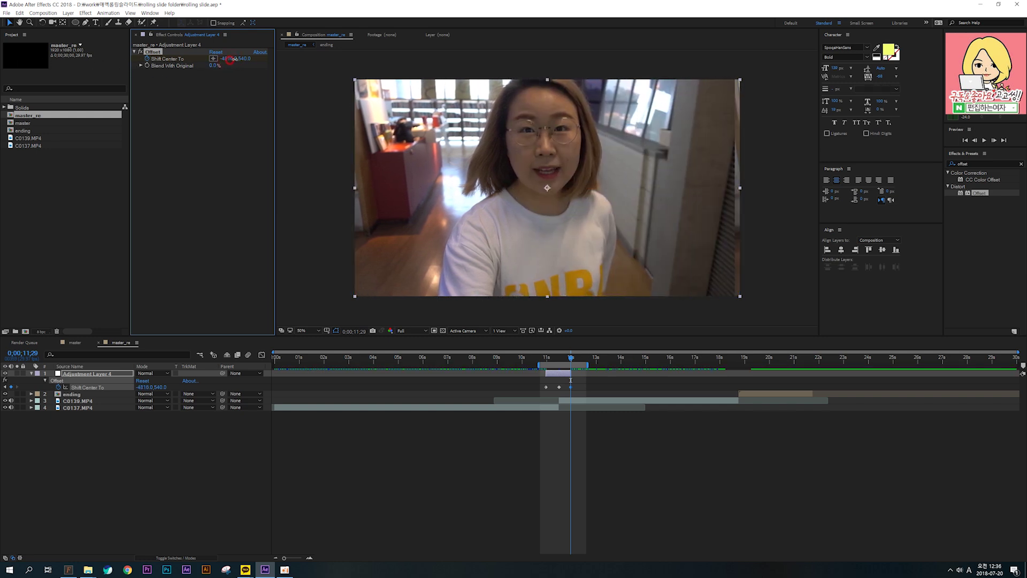
{"action": "mouse_move", "coordinate": [229, 60]}
{"action": "left_mouse_down"}
{"action": "mouse_move", "coordinate": [250, 59]}
{"action": "mouse_move", "coordinate": [240, 61]}
{"action": "left_mouse_up"}
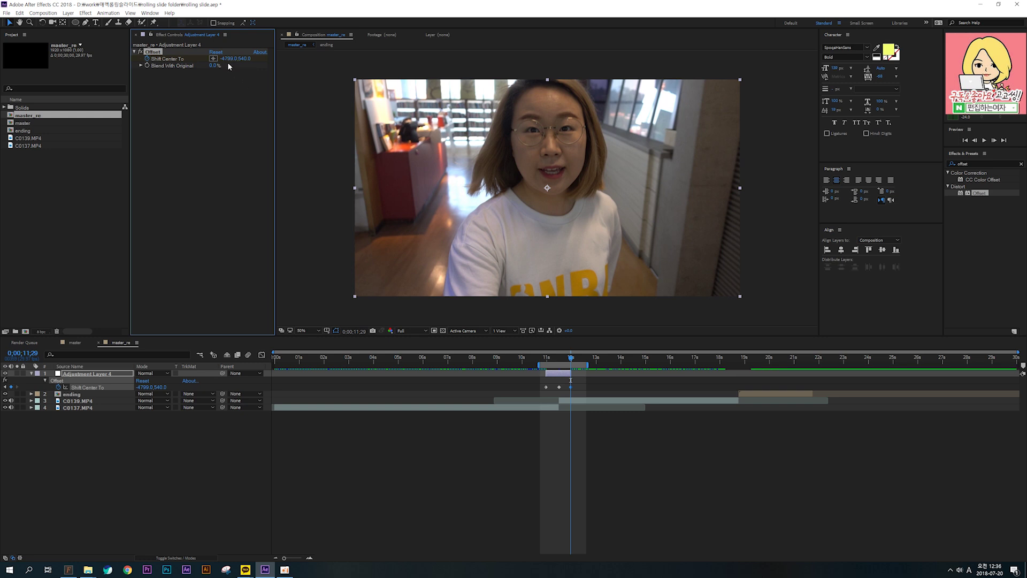
{"action": "left_click", "coordinate": [223, 60]}
{"action": "type", "text": "-4800"}
{"action": "key", "text": "Return"}
Preview the rolling motion across the adjustment layer in master_re and check frames shortly before the cut.
{"action": "left_click", "coordinate": [548, 360]}
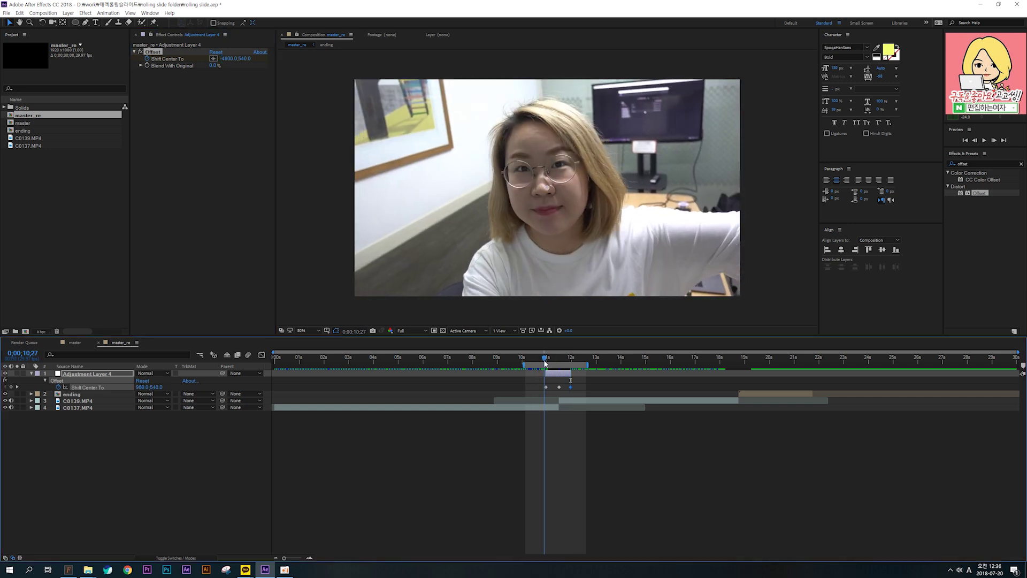
{"action": "left_click_drag", "start_coordinate": [549, 364], "coordinate": [572, 359]}
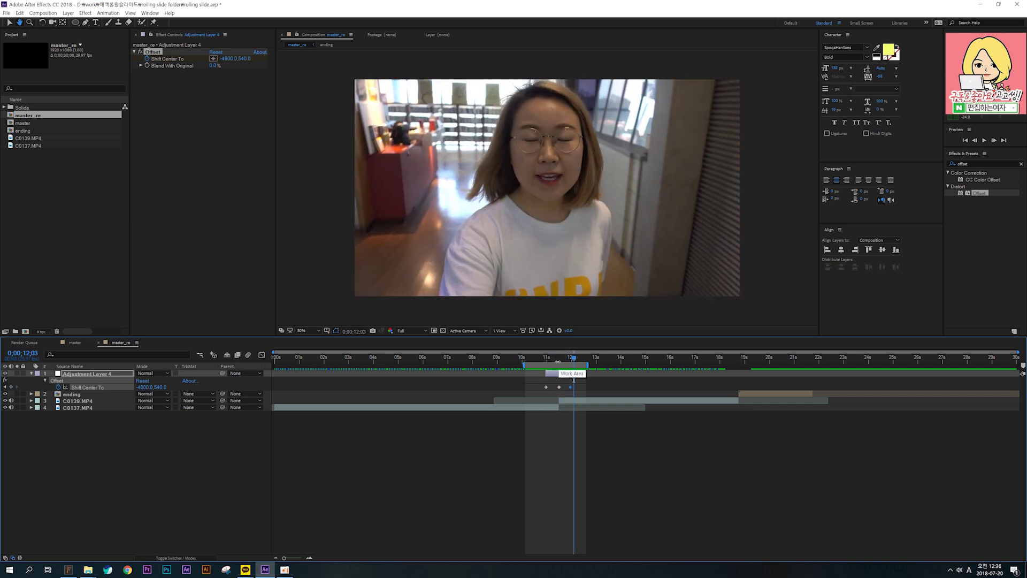
{"action": "mouse_move", "coordinate": [554, 365]}
{"action": "left_mouse_down"}
{"action": "mouse_move", "coordinate": [535, 365]}
{"action": "mouse_move", "coordinate": [564, 366]}
{"action": "left_mouse_up"}
{"action": "left_click", "coordinate": [556, 359]}
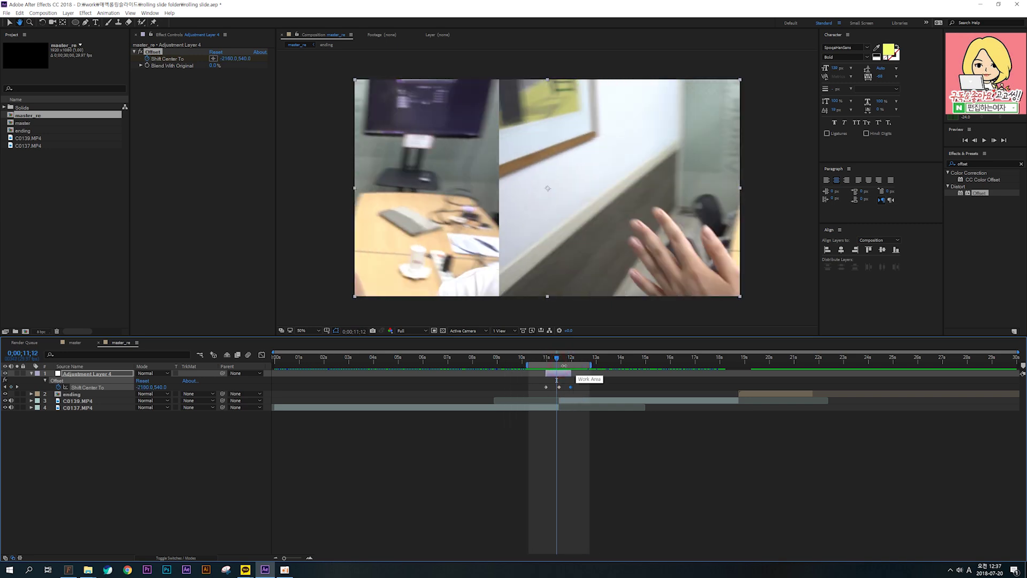
{"action": "left_click", "coordinate": [553, 358]}
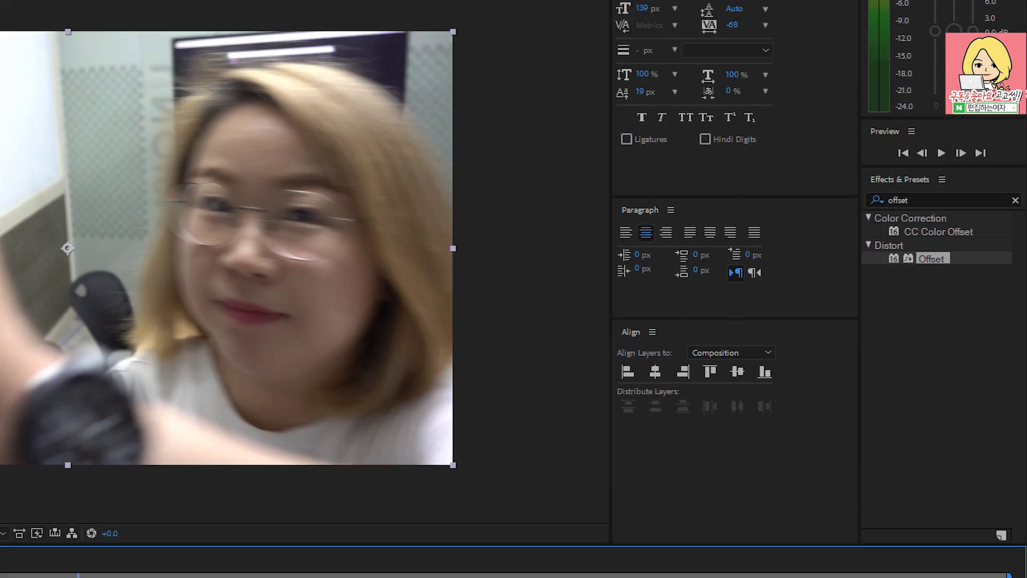
Find the Gaussian Blur effect and apply it to the adjustment layer.
{"action": "left_click", "coordinate": [923, 200]}
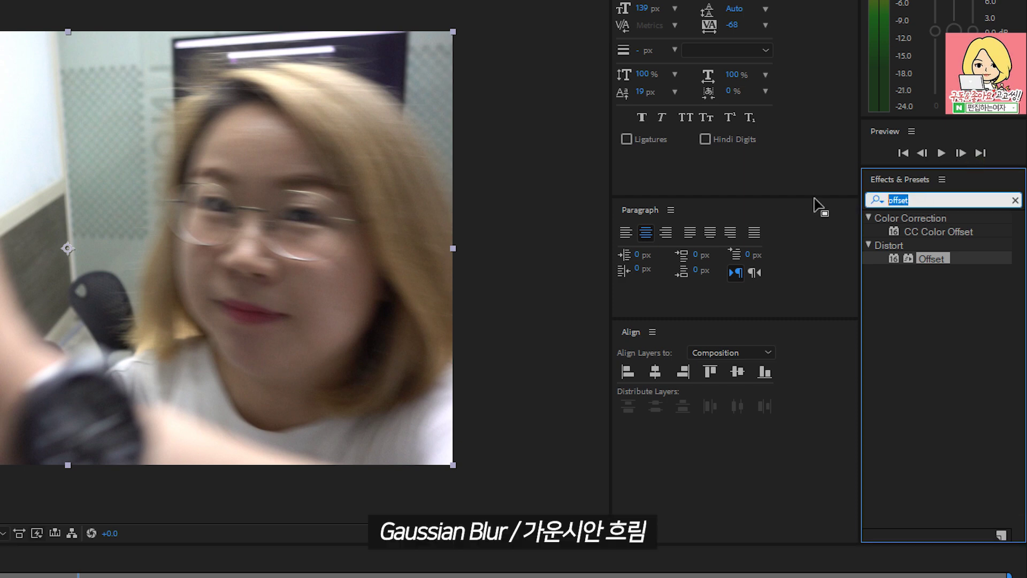
{"action": "key", "text": "BackSpace"}
{"action": "type", "text": "gau"}
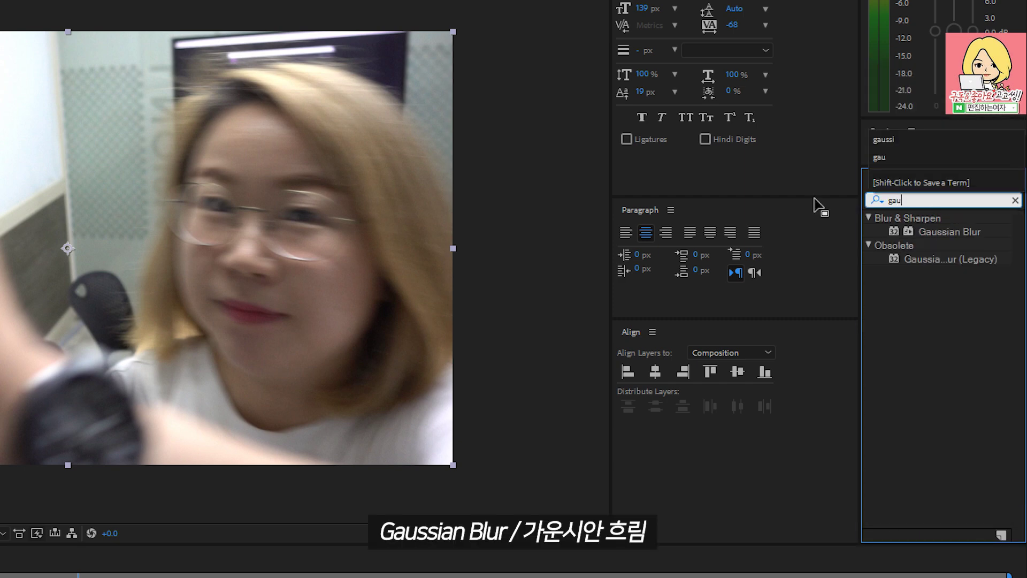
{"action": "left_click", "coordinate": [956, 234]}
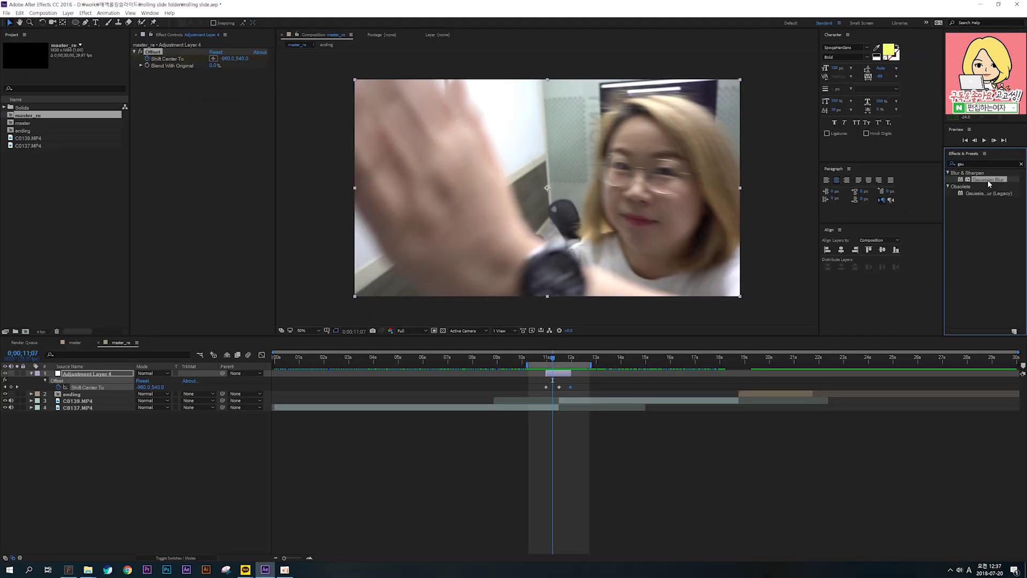
{"action": "left_click_drag", "start_coordinate": [956, 232], "coordinate": [557, 373]}
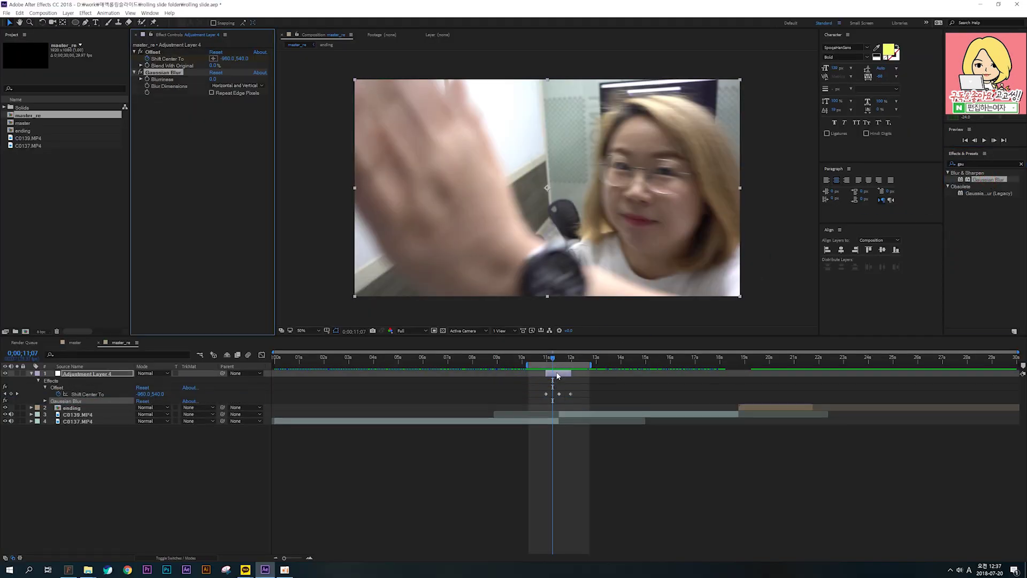
Play through the transition from the adjustment layer's start and set Gaussian Blur's Blur Dimensions to Horizontal.
{"action": "key", "text": "j"}
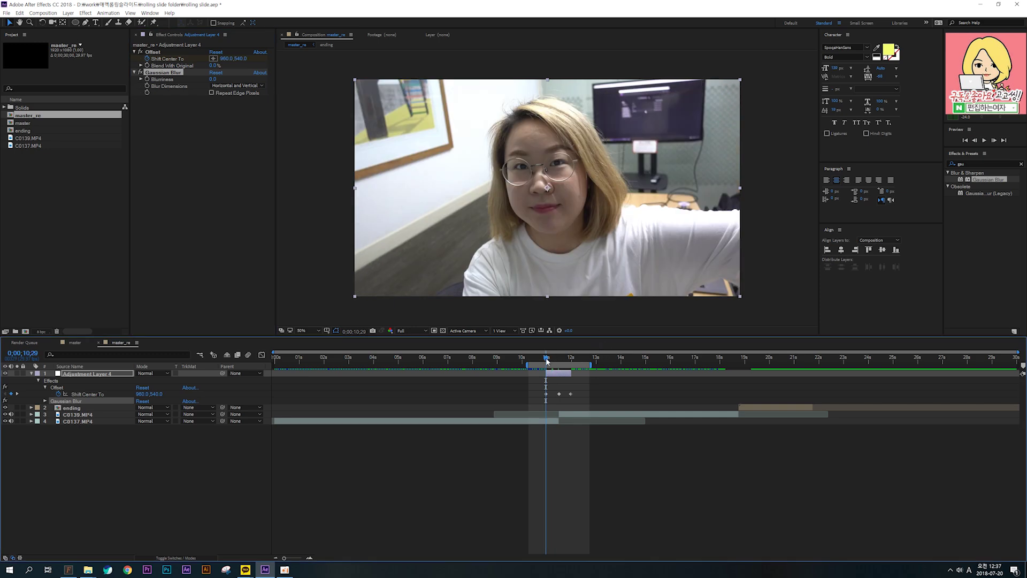
{"action": "key", "text": "space"}
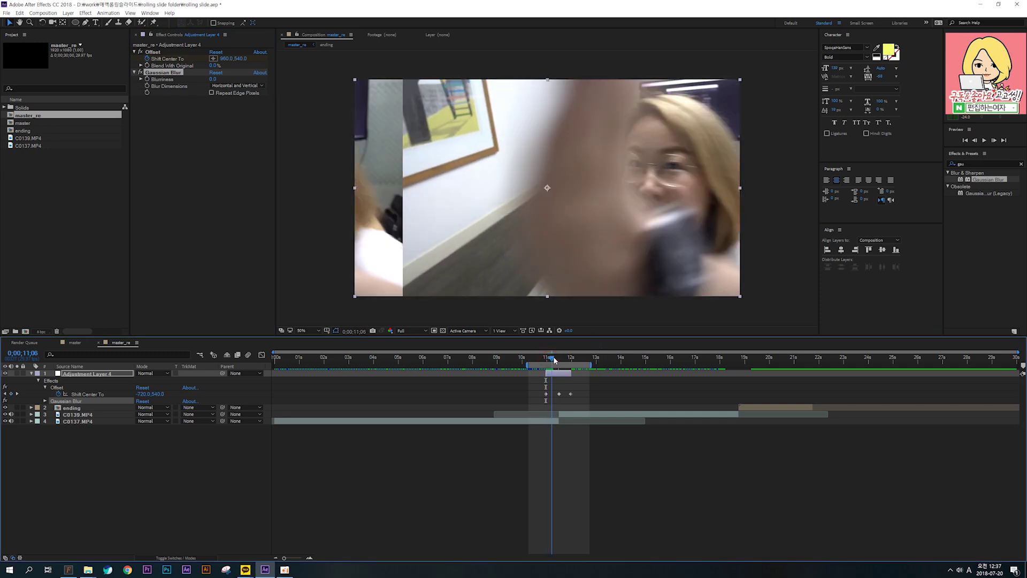
{"action": "key", "text": "space"}
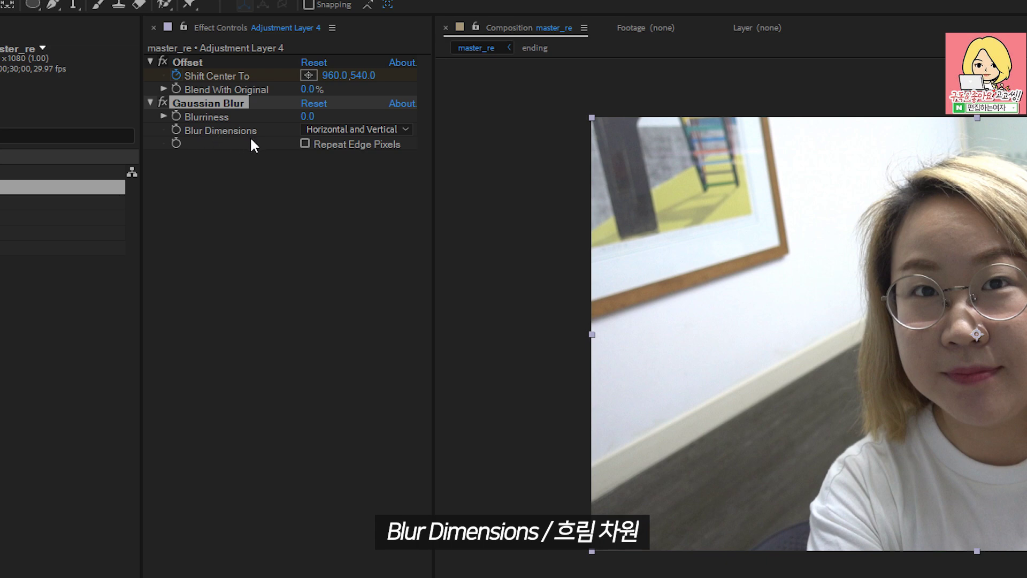
{"action": "left_click", "coordinate": [355, 130]}
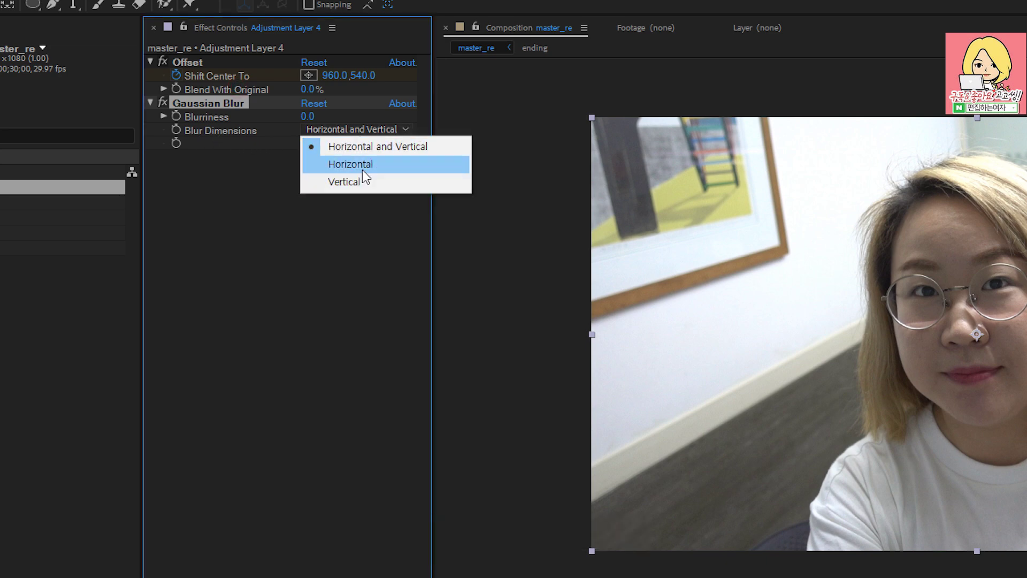
{"action": "left_click", "coordinate": [364, 163]}
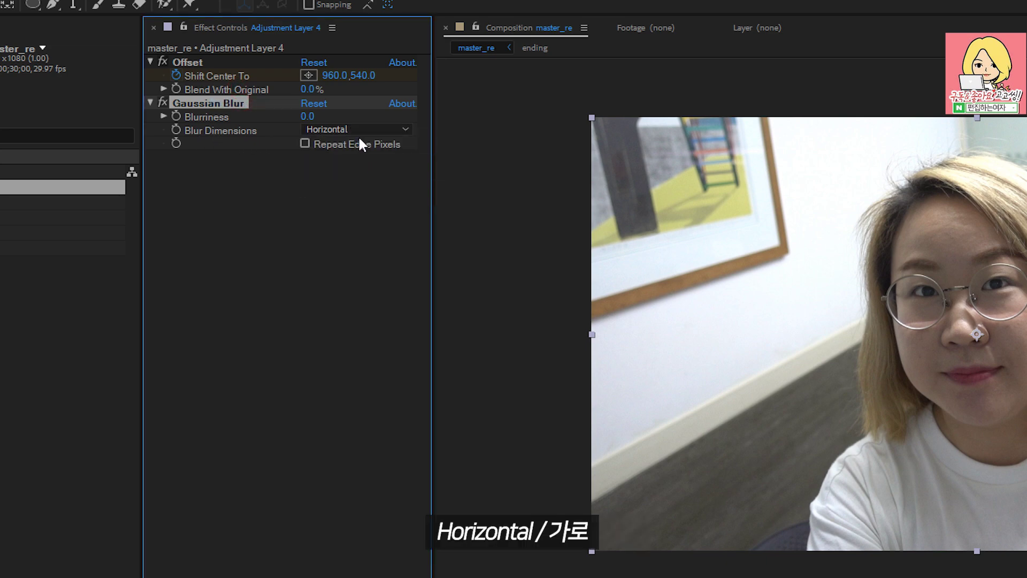
Add a Blurriness keyframe of 0 at the adjustment layer's start, 0;00;10;29, and show the layer's keyframed properties.
{"action": "left_click_drag", "start_coordinate": [545, 358], "coordinate": [541, 360]}
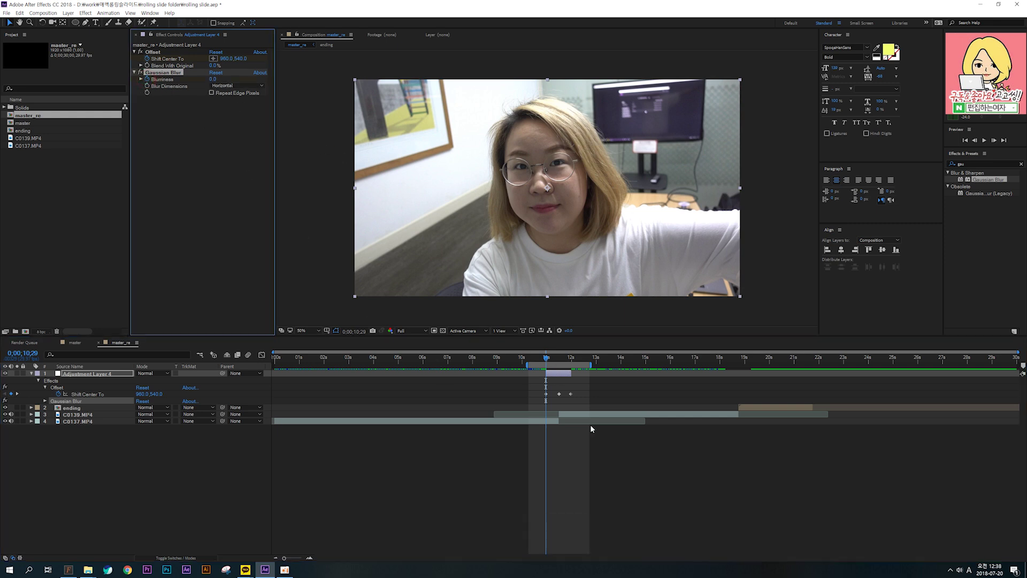
{"action": "left_click", "coordinate": [556, 374]}
{"action": "key", "text": "u"}
{"action": "key", "text": "u"}
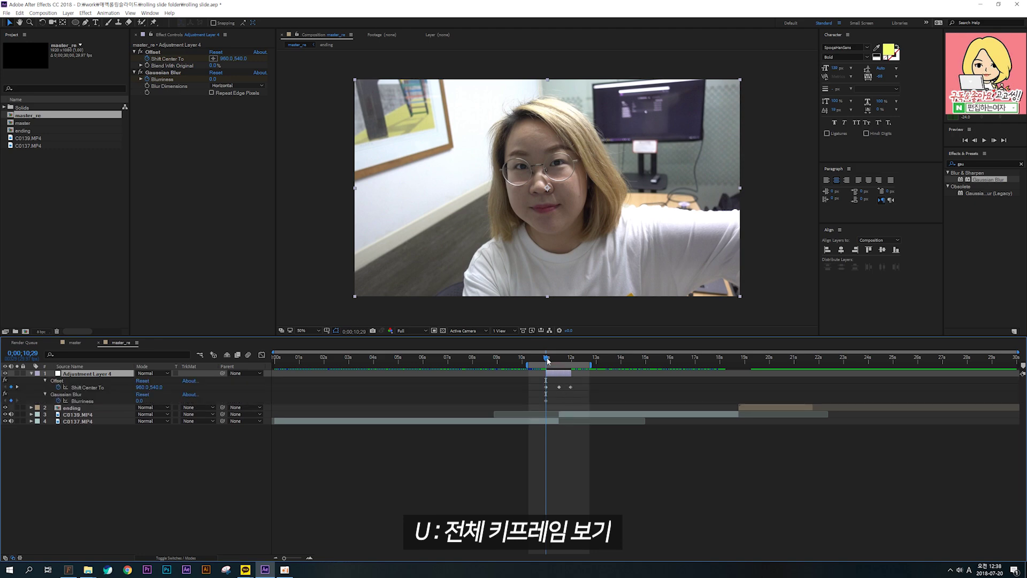
Add a Blurriness keyframe of 50 at the cut between the clips, 0;00;11;15, and enable Repeat Edge Pixels.
{"action": "left_click_drag", "start_coordinate": [547, 360], "coordinate": [561, 360]}
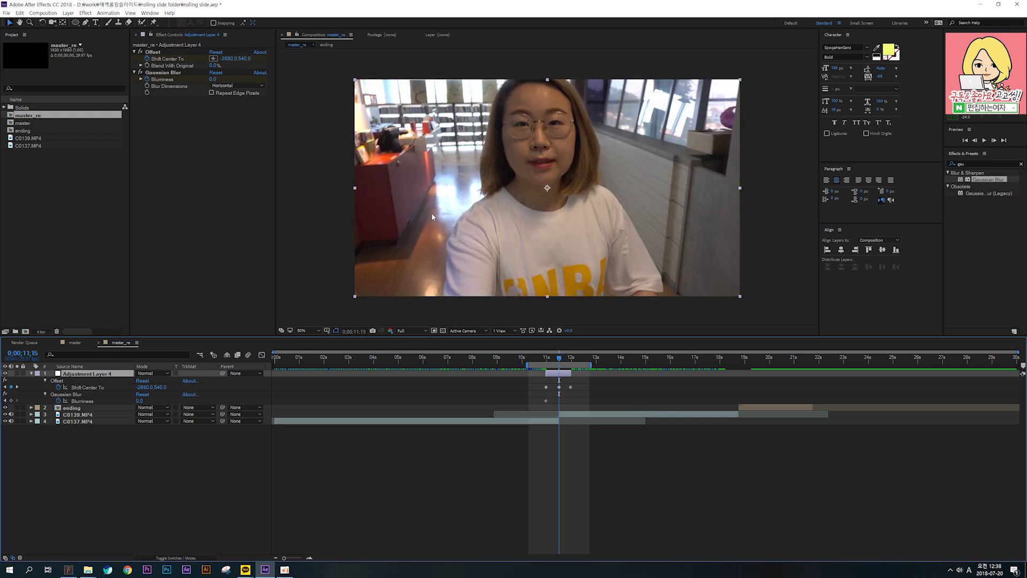
{"action": "left_click_drag", "start_coordinate": [213, 79], "coordinate": [495, 104]}
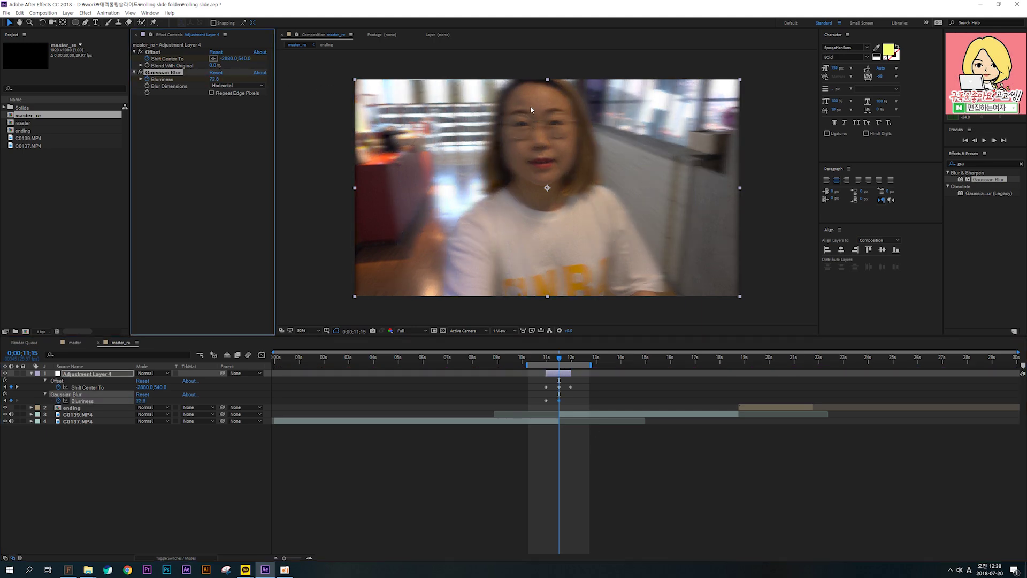
{"action": "left_click", "coordinate": [216, 79]}
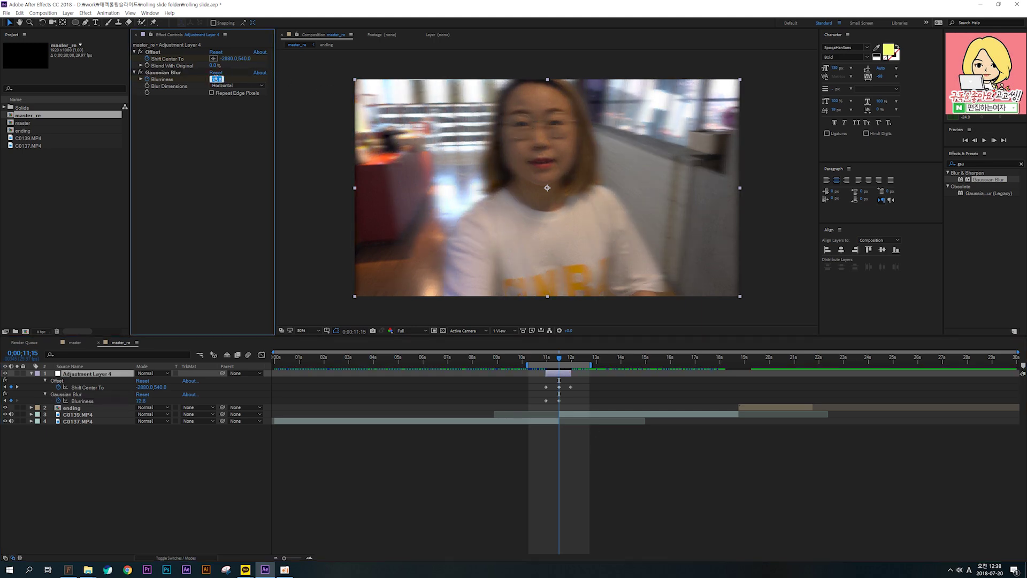
{"action": "type", "text": "50"}
{"action": "key", "text": "Return"}
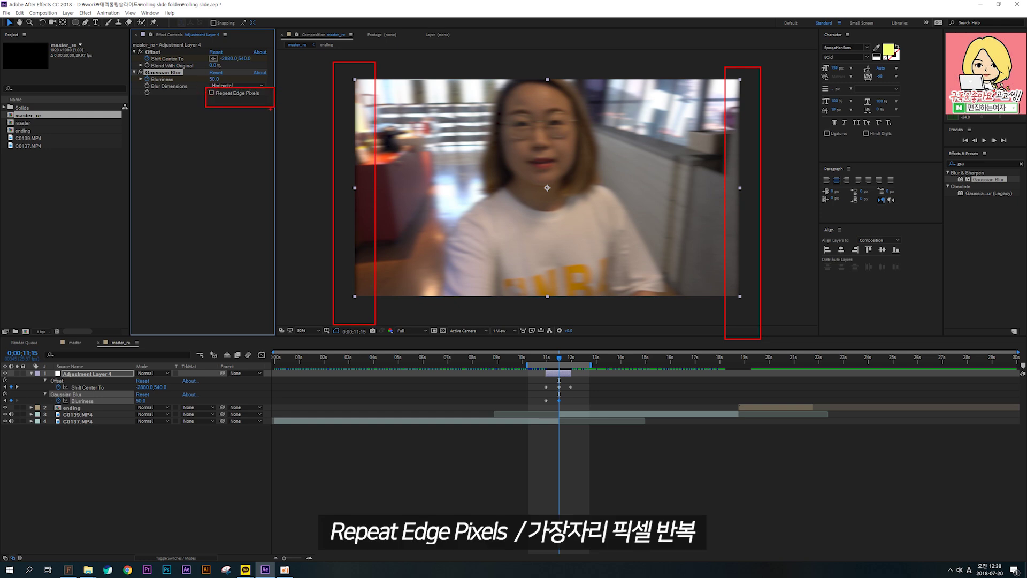
{"action": "left_click", "coordinate": [212, 93]}
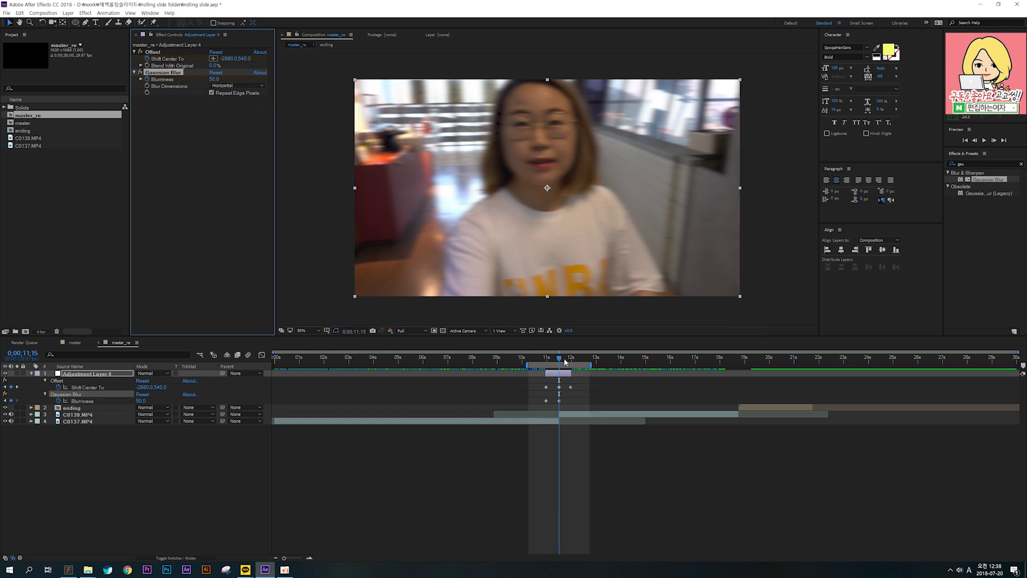
Add a final Blurriness keyframe of 0 at the adjustment layer's end, 0;00;11;29.
{"action": "left_click_drag", "start_coordinate": [560, 360], "coordinate": [569, 360]}
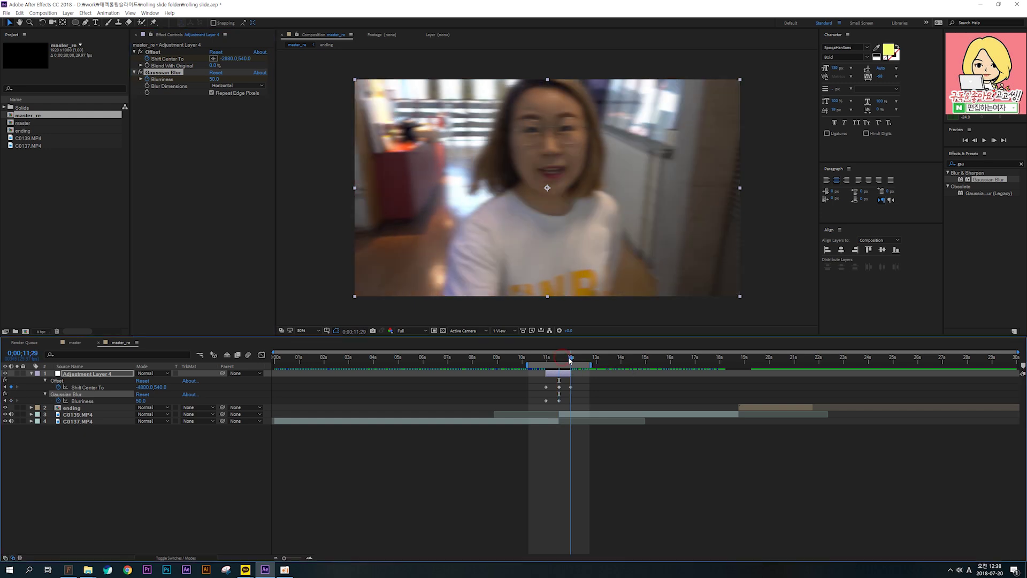
{"action": "left_click", "coordinate": [214, 80]}
{"action": "type", "text": "0"}
{"action": "key", "text": "Return"}
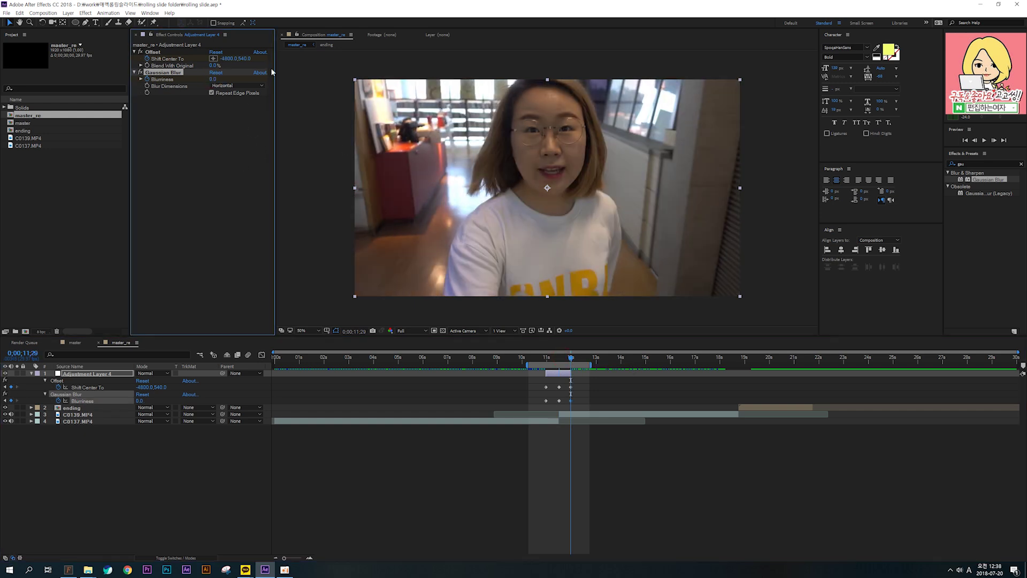
Preview the blurred rolling transition from before the adjustment layer and check the frame at 0;00;11;03.
{"action": "left_click_drag", "start_coordinate": [531, 362], "coordinate": [529, 359]}
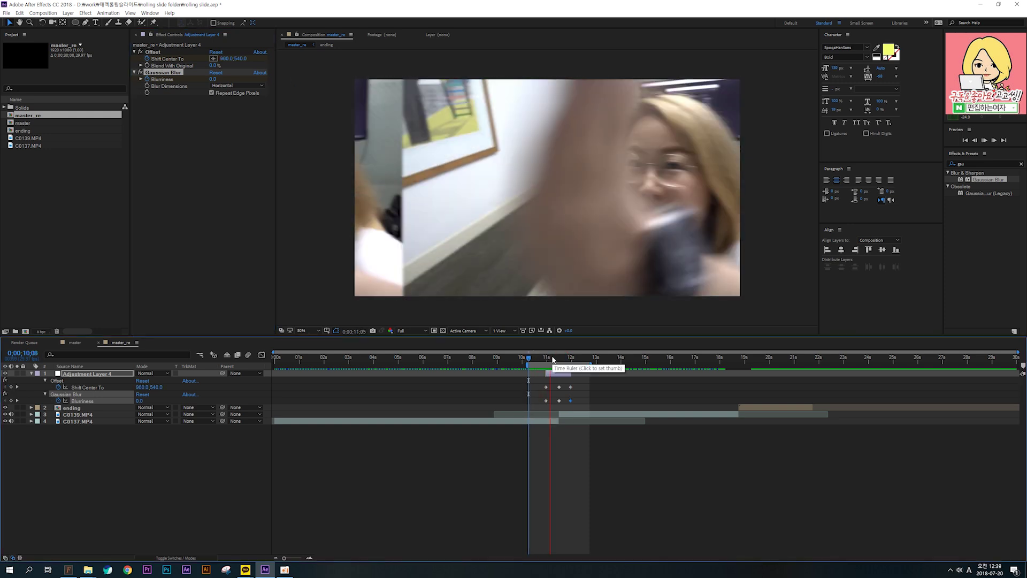
{"action": "key", "text": "space"}
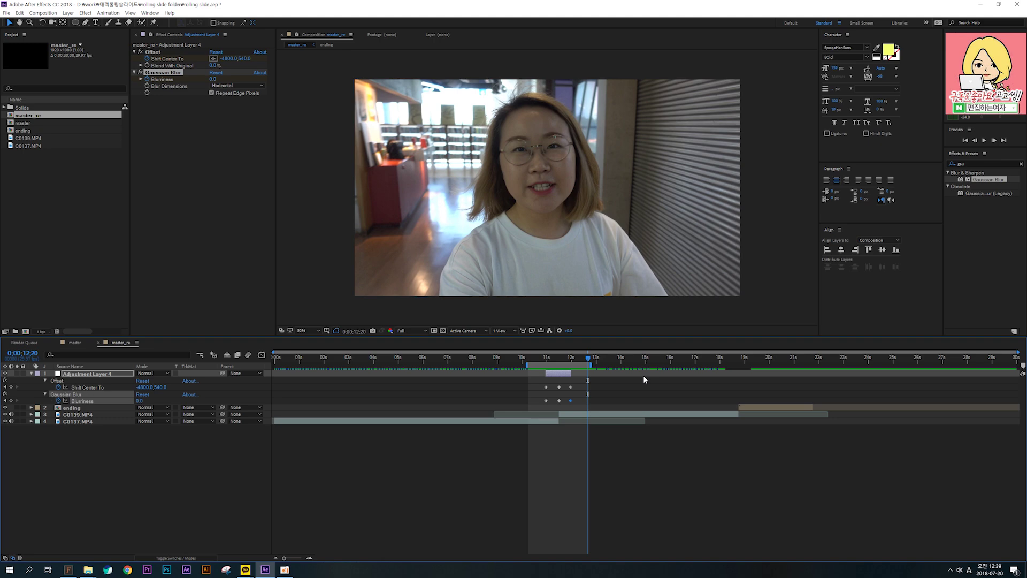
{"action": "left_click_drag", "start_coordinate": [569, 359], "coordinate": [550, 362]}
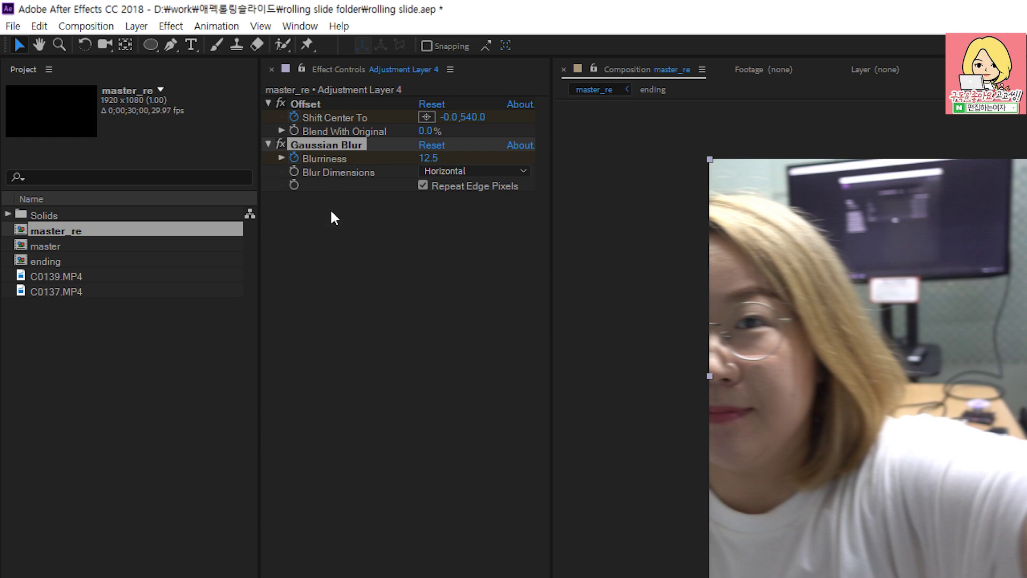
Duplicate the Gaussian Blur effect and set the copy's Blur Dimensions to Horizontal and Vertical.
{"action": "left_click", "coordinate": [334, 217]}
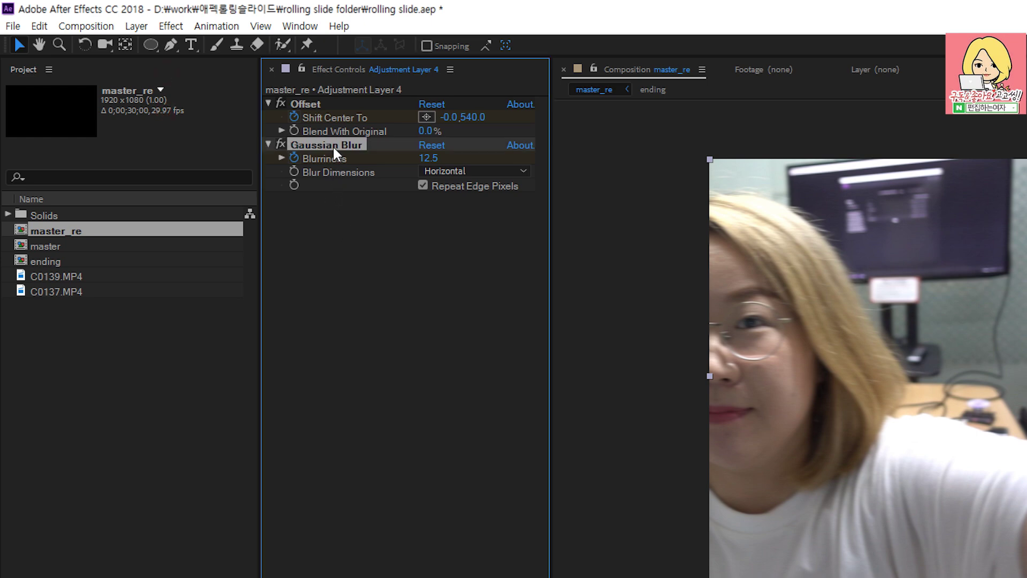
{"action": "key", "text": "ctrl+d"}
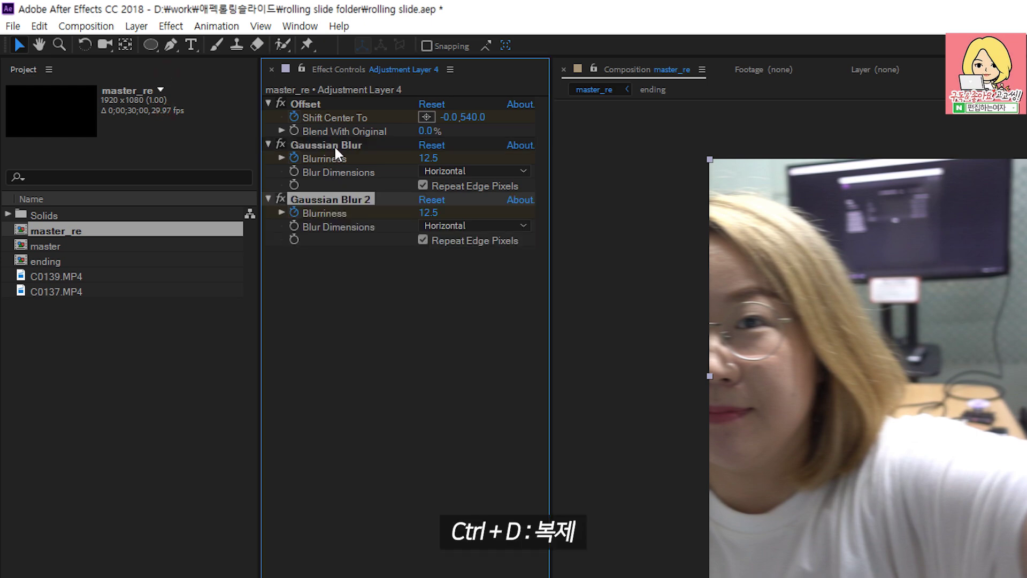
{"action": "left_click", "coordinate": [449, 226]}
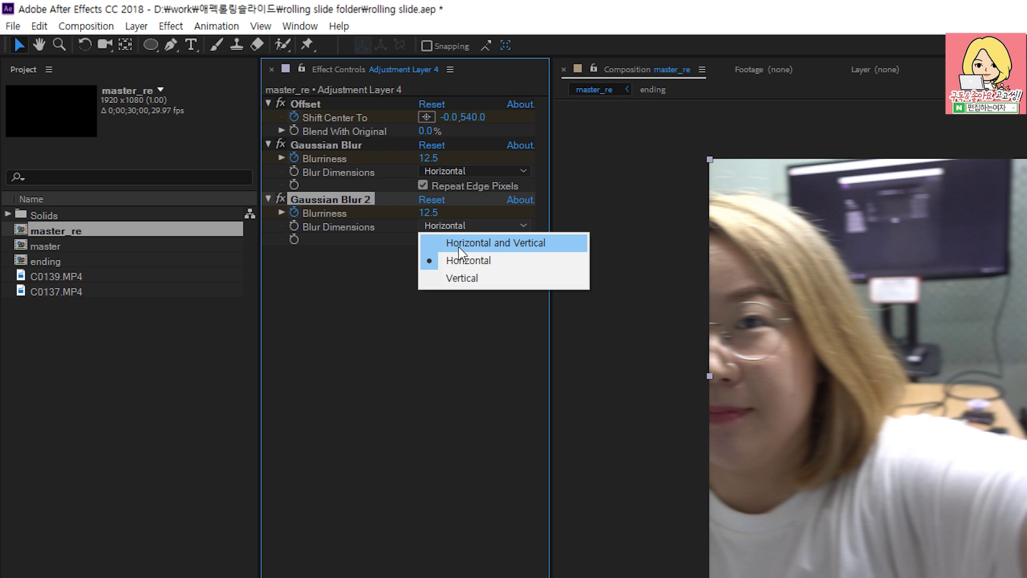
{"action": "left_click", "coordinate": [458, 245]}
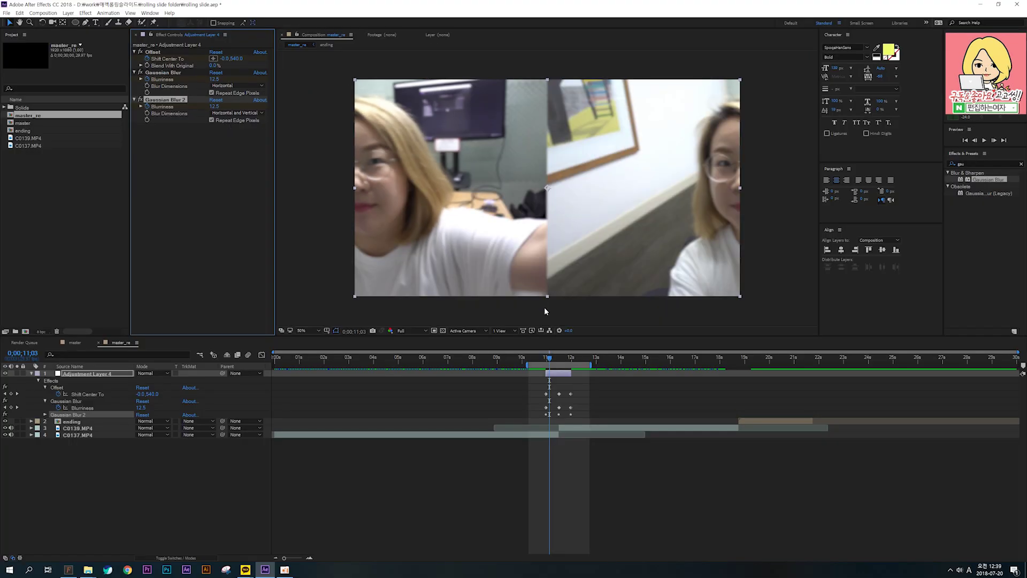
Set the Blurriness of Gaussian Blur 2 to 30 at its middle keyframe, 0;00;11;15.
{"action": "left_click_drag", "start_coordinate": [549, 358], "coordinate": [559, 361]}
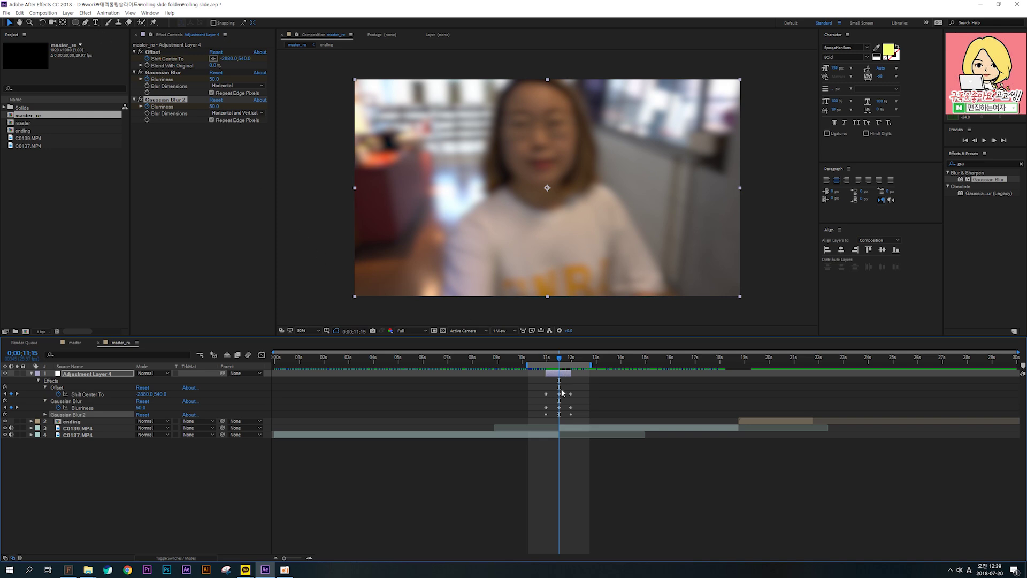
{"action": "left_click_drag", "start_coordinate": [559, 360], "coordinate": [560, 361]}
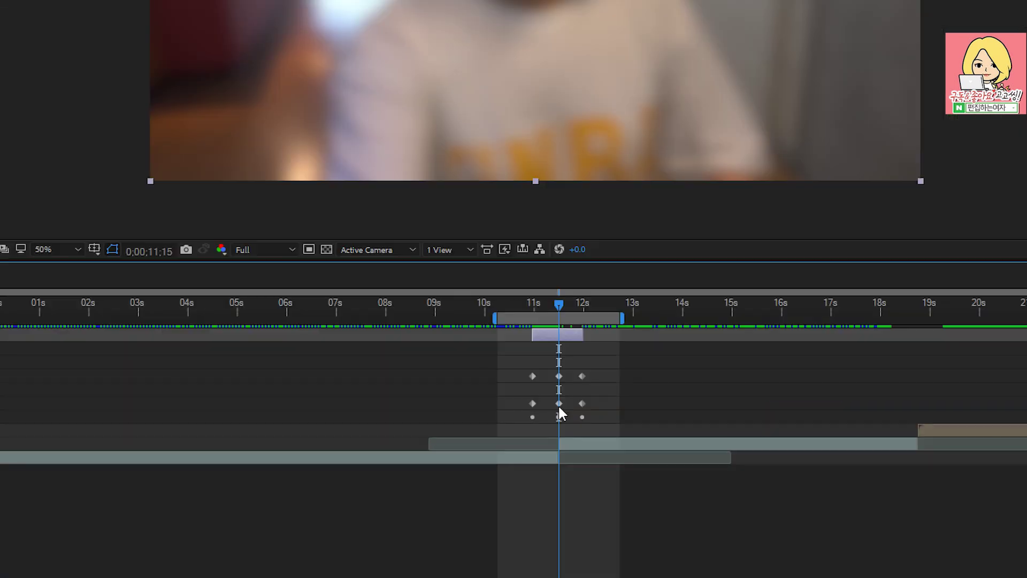
{"action": "mouse_move", "coordinate": [559, 408]}
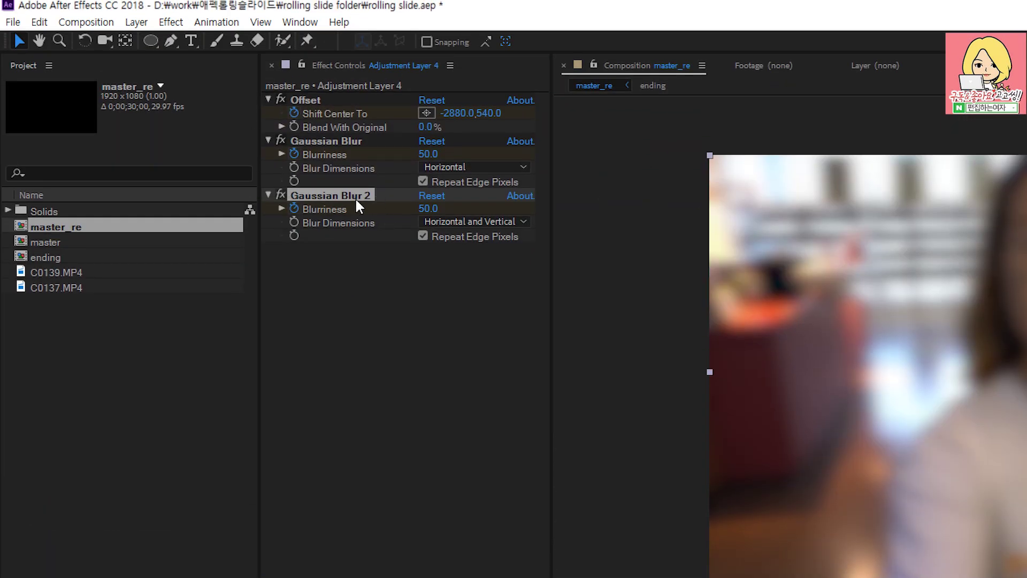
{"action": "left_click", "coordinate": [428, 209]}
{"action": "type", "text": "30"}
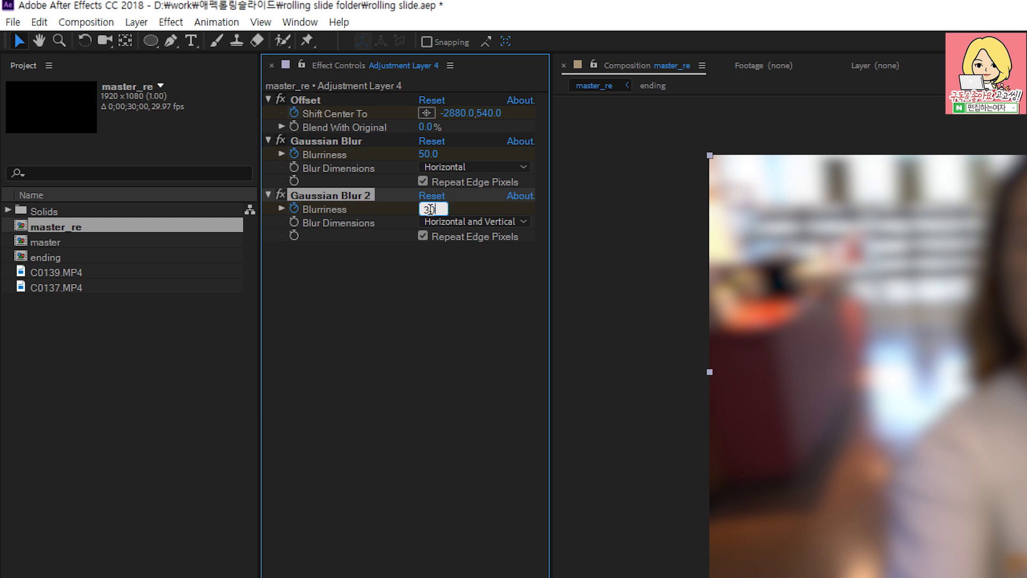
{"action": "key", "text": "Return"}
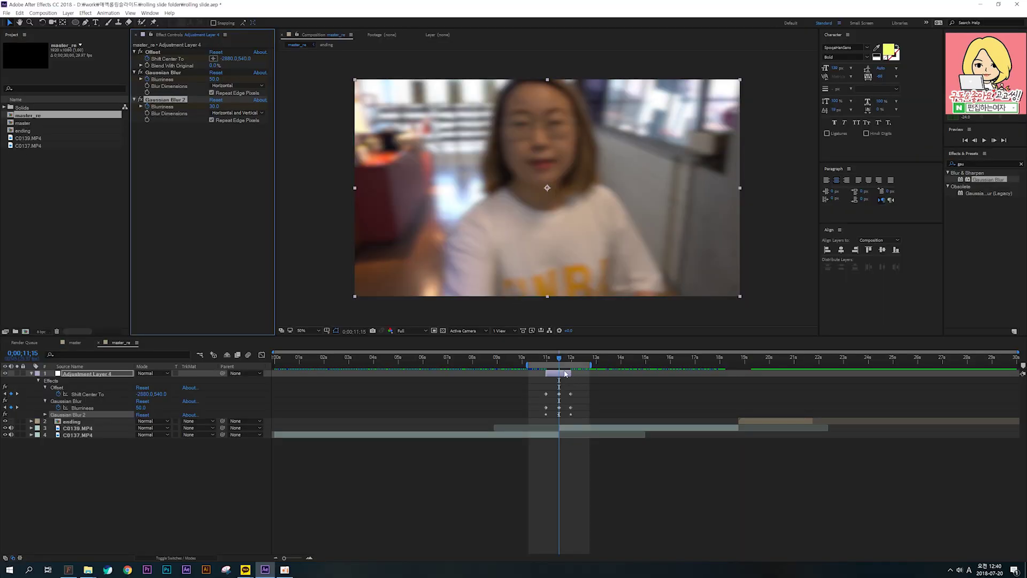
Preview the transition with both blur effects, starting shortly before the adjustment layer at 0;00;10;15.
{"action": "left_click_drag", "start_coordinate": [559, 363], "coordinate": [532, 362]}
{"action": "key", "text": "space"}
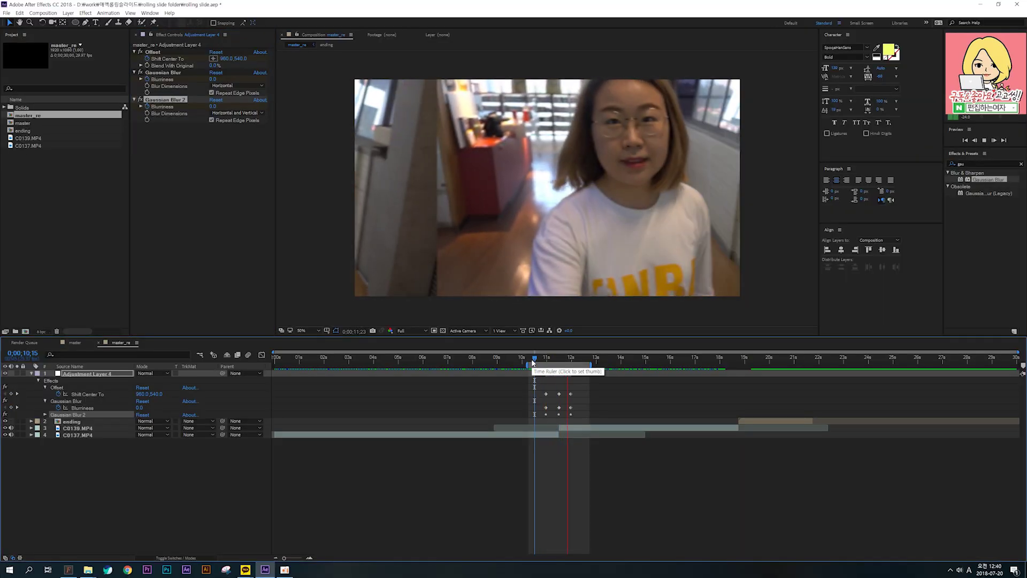
{"action": "key", "text": "space"}
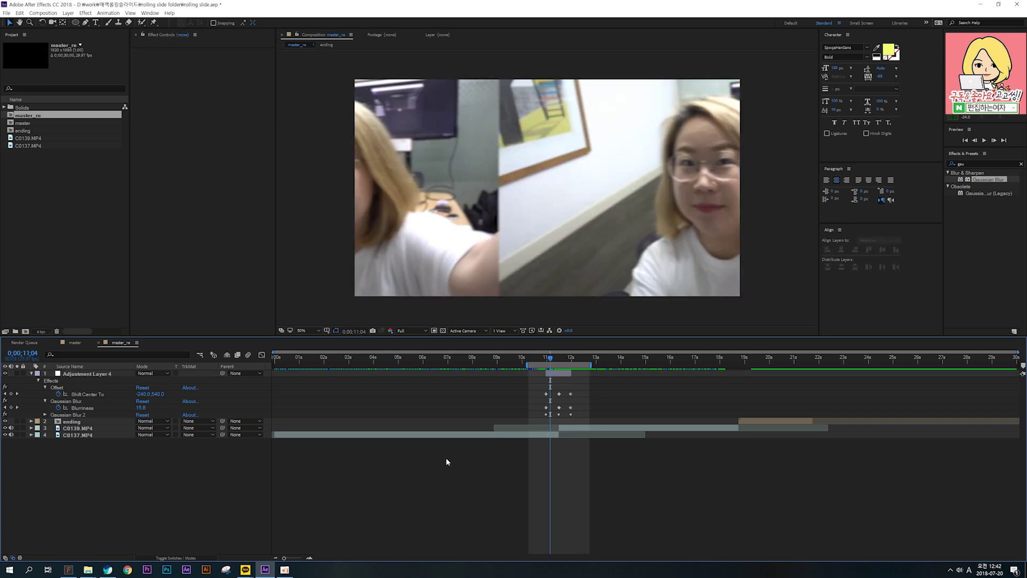
Apply Easy Ease to the first and last Shift Center To keyframes of the Offset effect.
{"action": "left_click_drag", "start_coordinate": [530, 388], "coordinate": [585, 399]}
{"action": "left_click", "coordinate": [584, 396]}
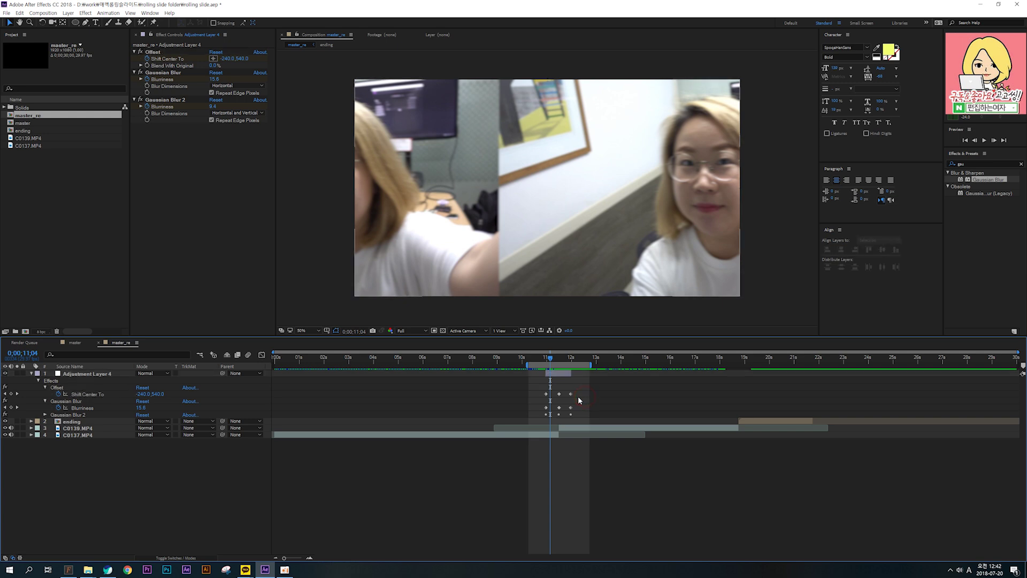
{"action": "left_click_drag", "start_coordinate": [533, 393], "coordinate": [577, 400]}
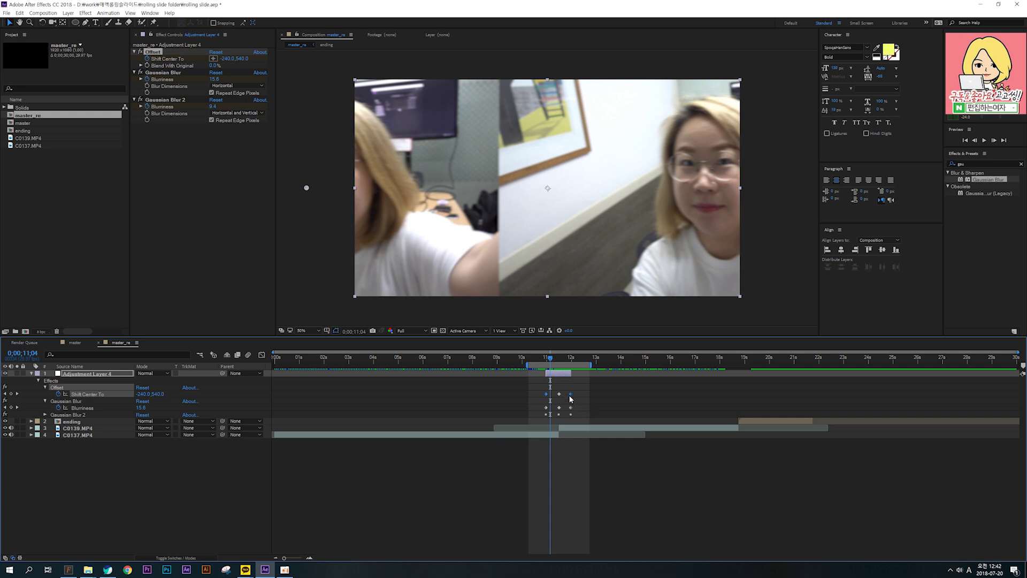
{"action": "right_click", "coordinate": [571, 396]}
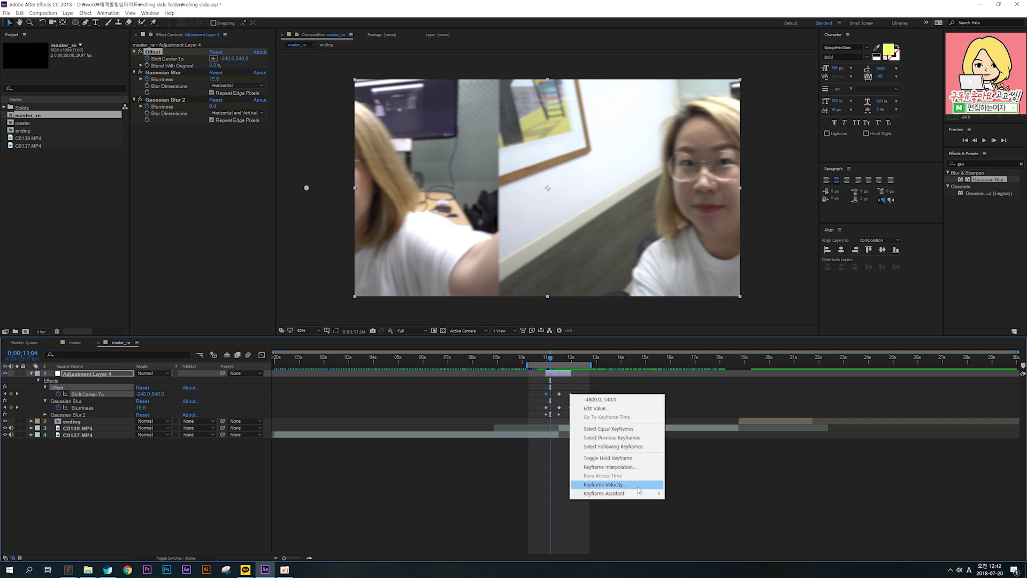
{"action": "mouse_move", "coordinate": [637, 493]}
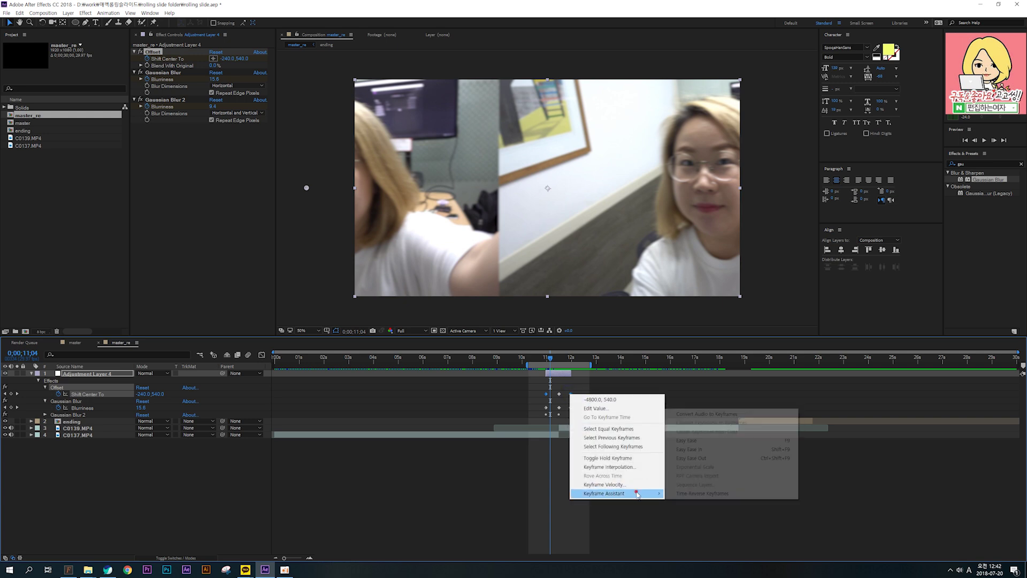
{"action": "left_click", "coordinate": [699, 444]}
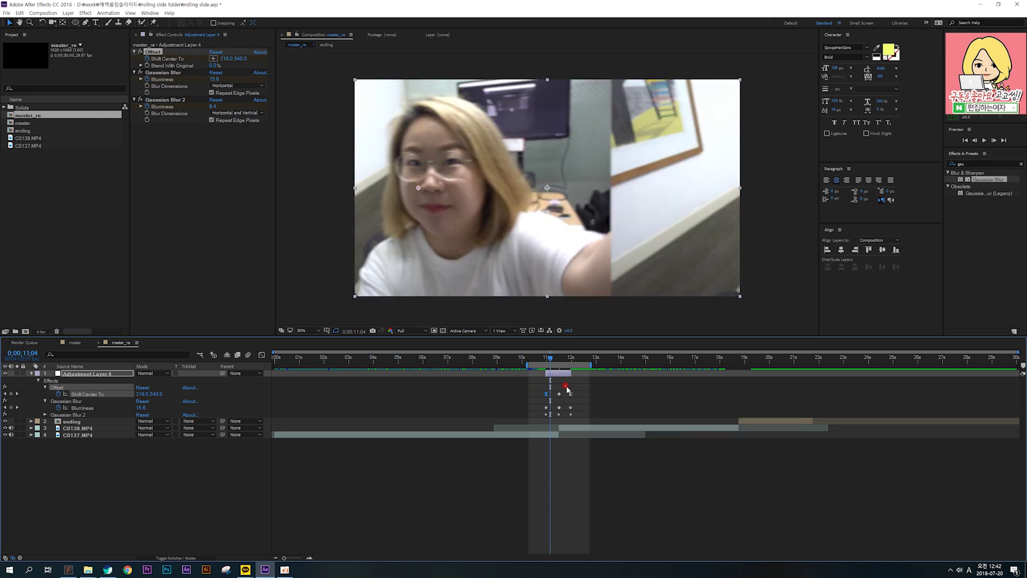
Open the Shift Center To curve in the Graph Editor, view its value graph and switch back to editing the speed graph.
{"action": "left_click_drag", "start_coordinate": [565, 385], "coordinate": [576, 397]}
{"action": "left_click", "coordinate": [261, 355]}
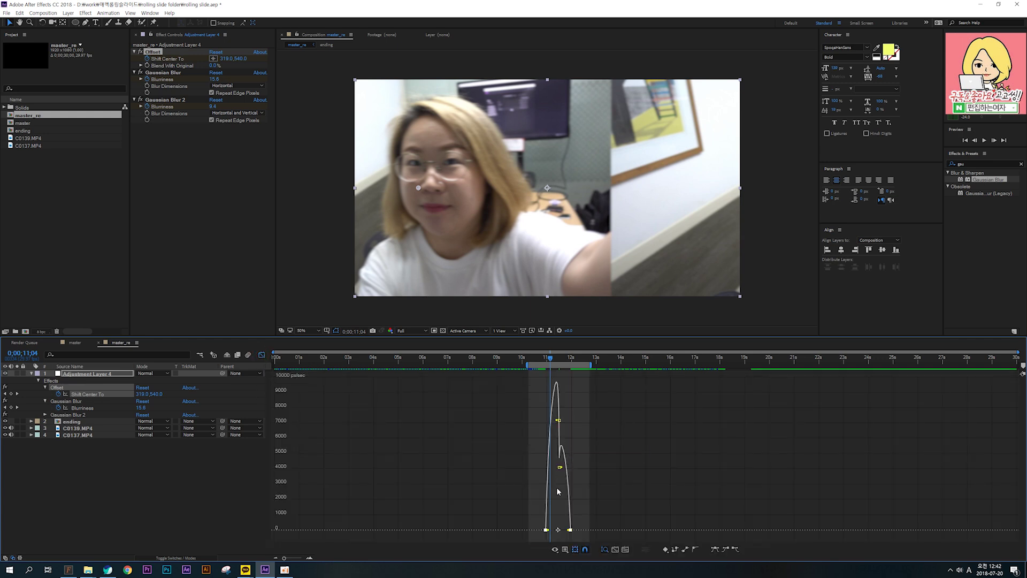
{"action": "key", "text": "equal"}
{"action": "key", "text": "equal"}
{"action": "key", "text": "equal"}
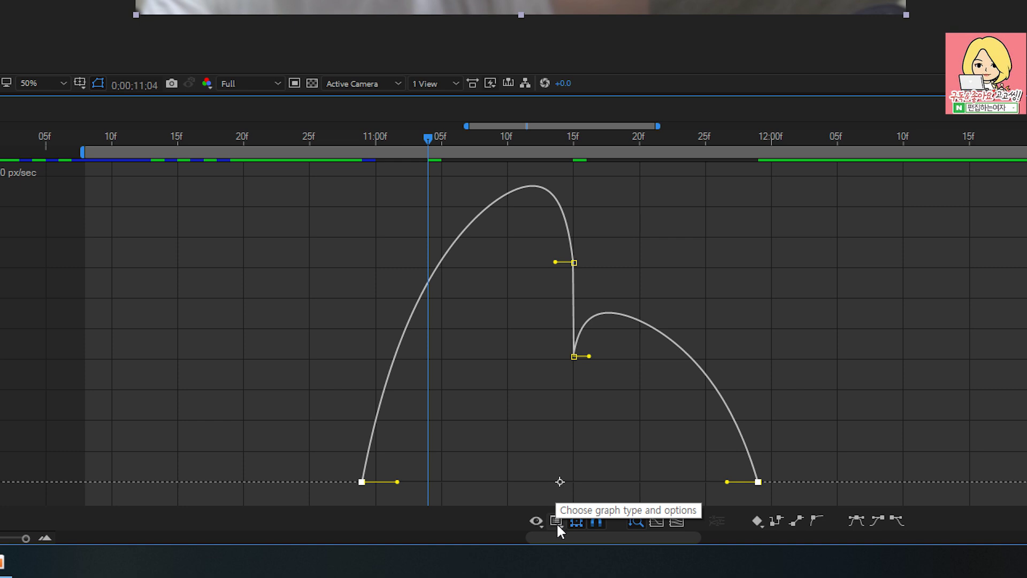
{"action": "left_click", "coordinate": [557, 522]}
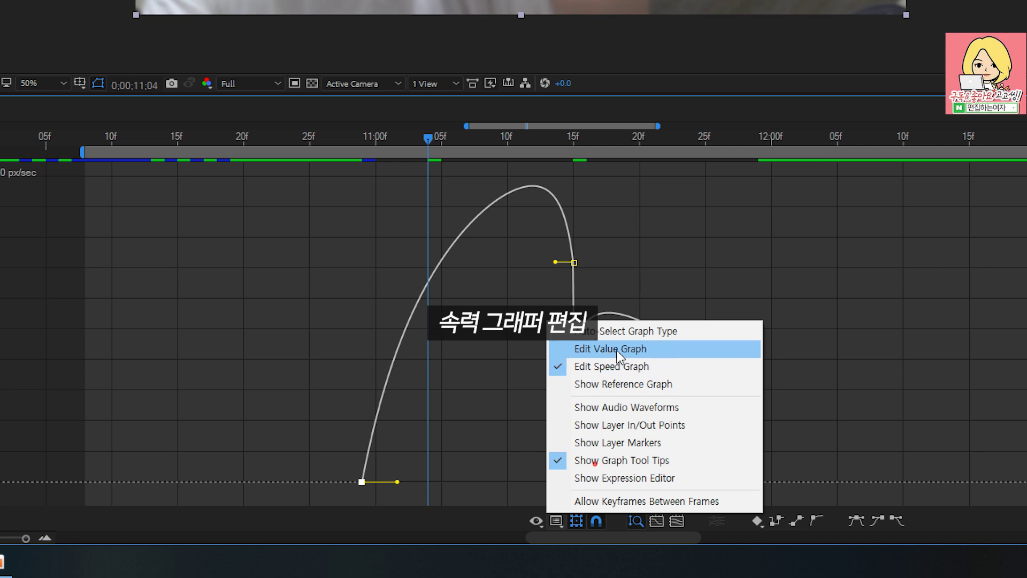
{"action": "left_click", "coordinate": [617, 348]}
{"action": "left_click", "coordinate": [559, 522]}
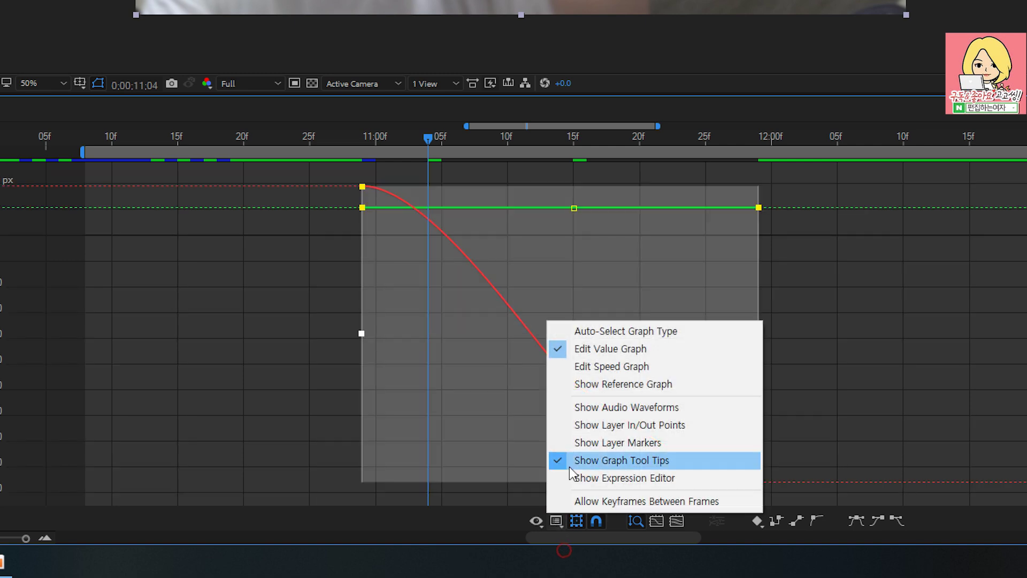
{"action": "left_click", "coordinate": [612, 366]}
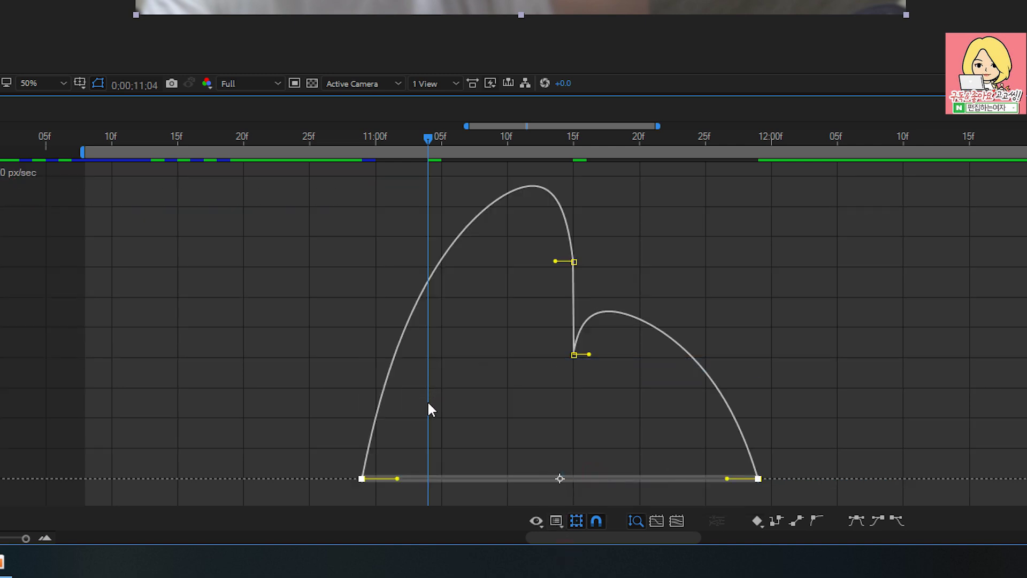
Lengthen the first keyframe's outgoing speed handle to about 11;07 and the last keyframe's incoming handle to about 11;22.
{"action": "left_click_drag", "start_coordinate": [342, 459], "coordinate": [380, 492]}
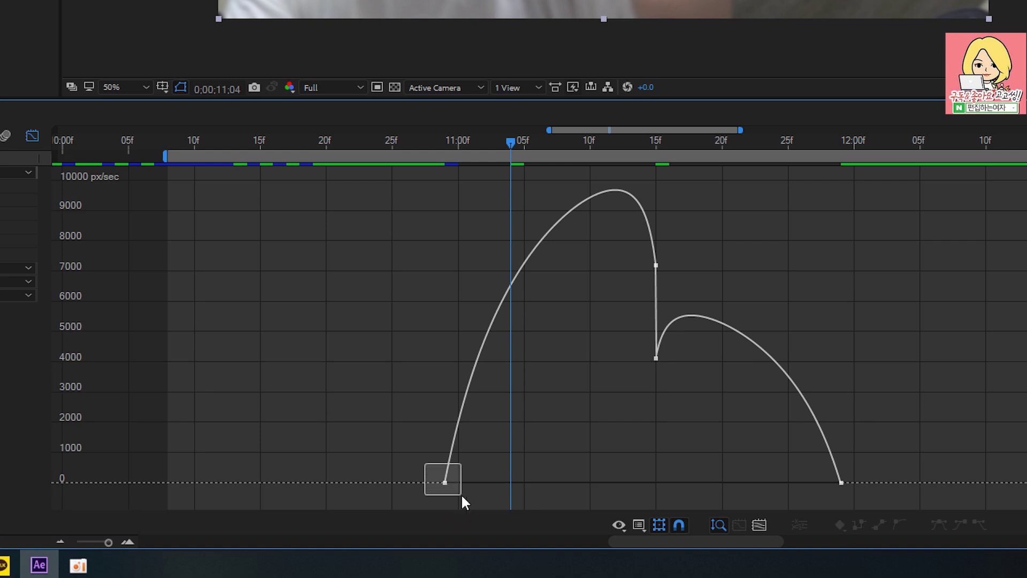
{"action": "left_click_drag", "start_coordinate": [462, 497], "coordinate": [489, 492]}
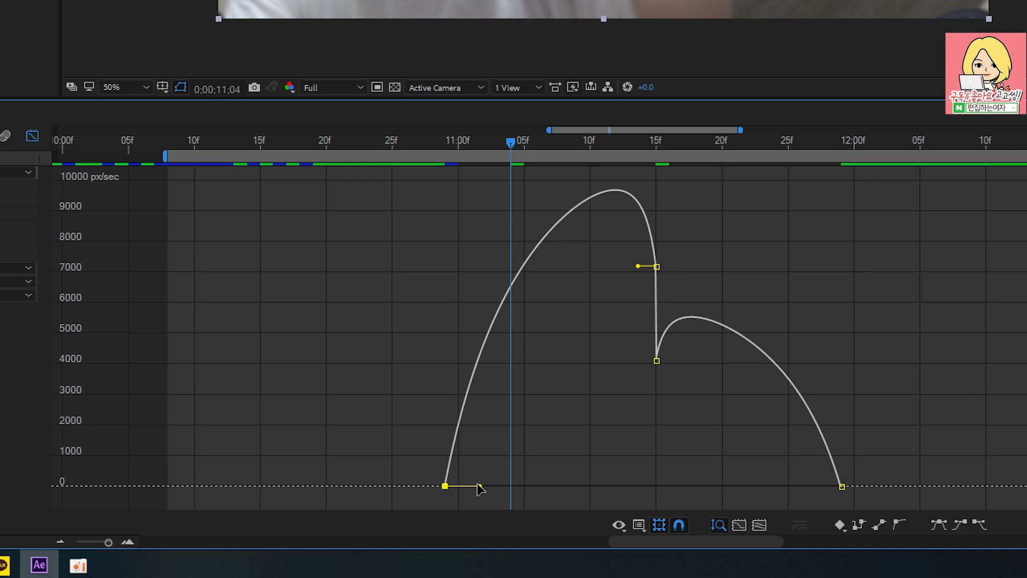
{"action": "left_click_drag", "start_coordinate": [478, 485], "coordinate": [553, 486]}
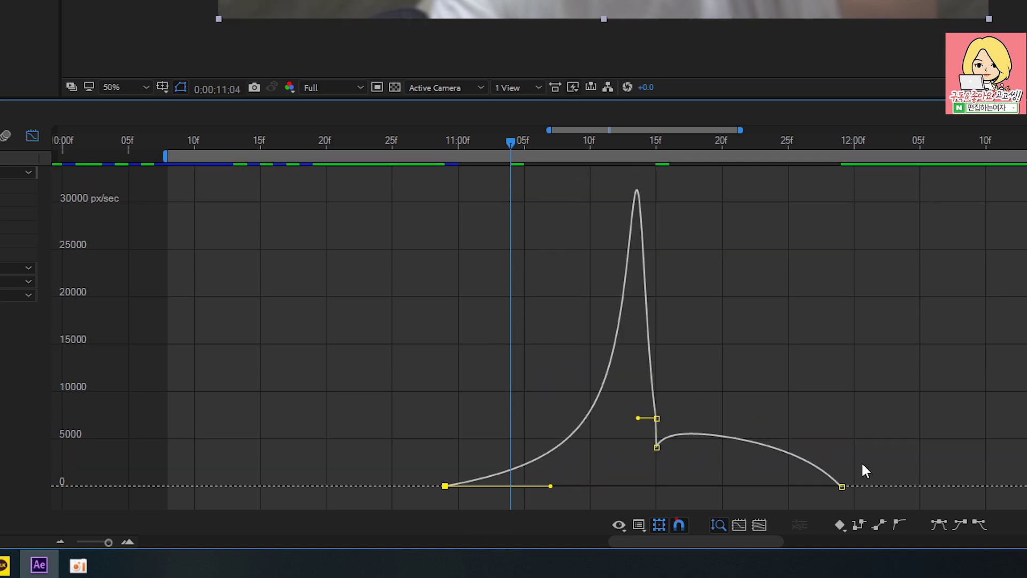
{"action": "left_click_drag", "start_coordinate": [865, 469], "coordinate": [810, 499]}
{"action": "left_click_drag", "start_coordinate": [809, 485], "coordinate": [727, 487]}
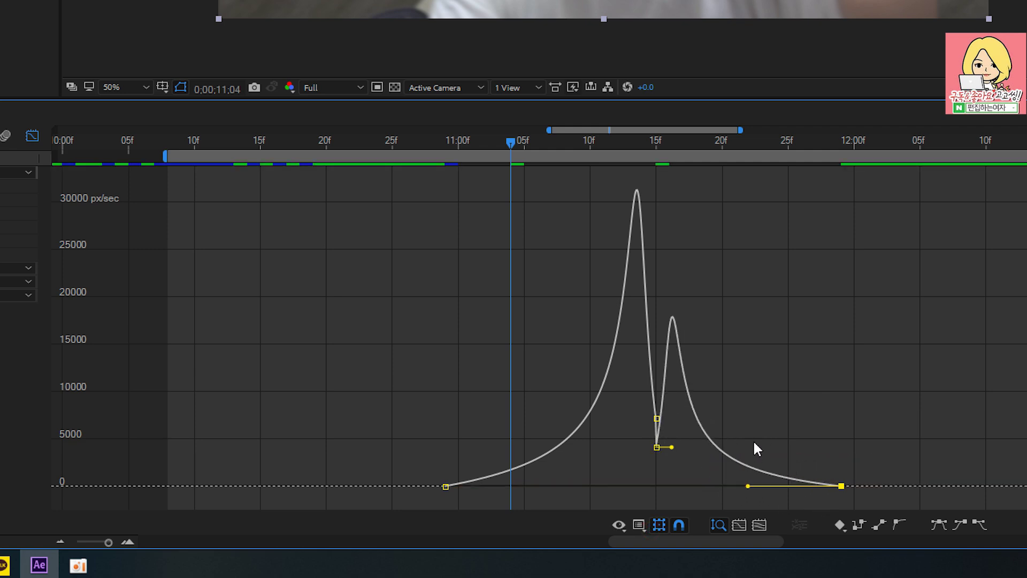
{"action": "mouse_move", "coordinate": [446, 487]}
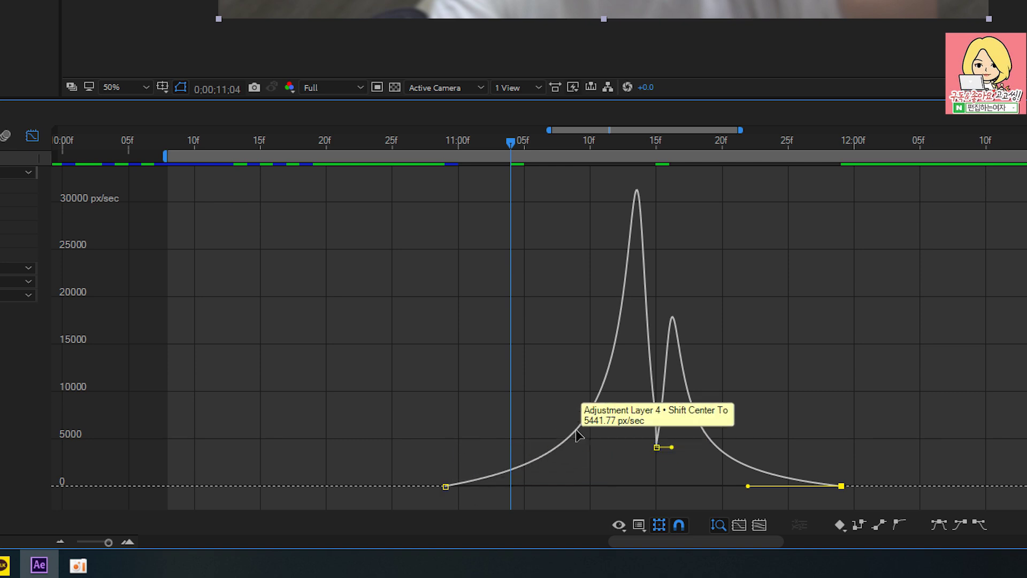
{"action": "mouse_move", "coordinate": [673, 321]}
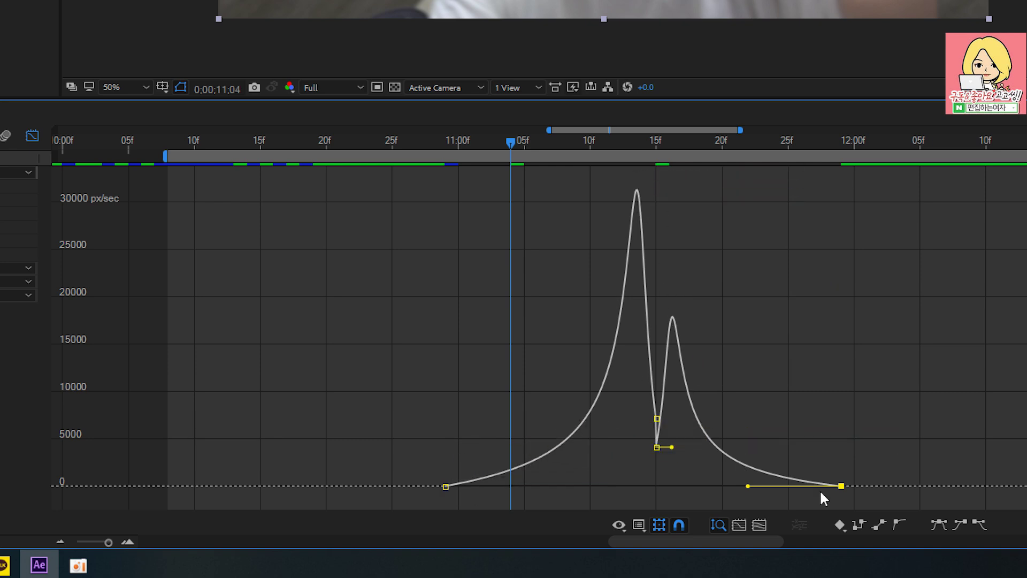
{"action": "mouse_move", "coordinate": [910, 491]}
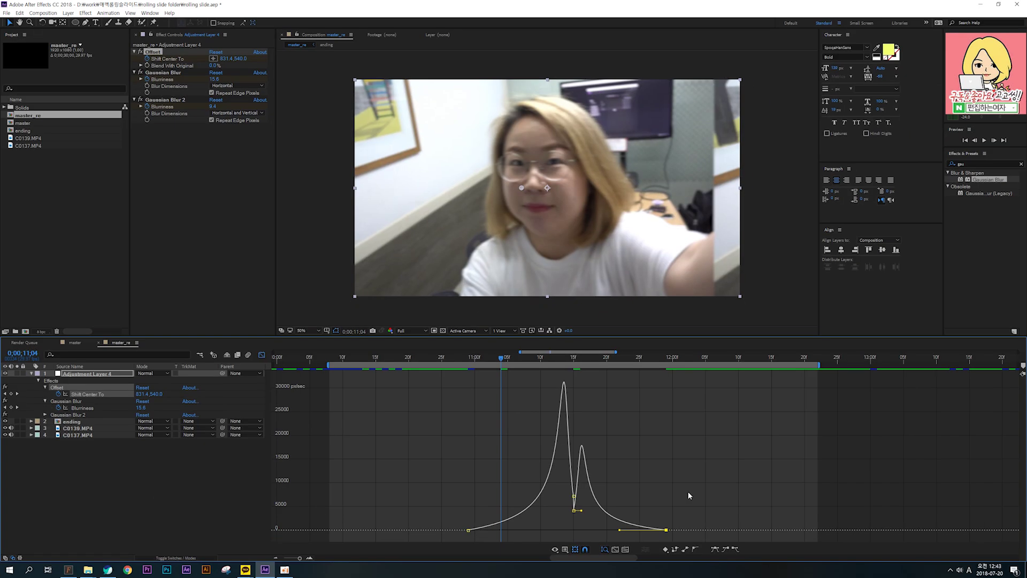
Close the Graph Editor and preview the eased transition from 0;00;10;05.
{"action": "left_click", "coordinate": [261, 355]}
{"action": "scroll", "coordinate": [552, 377], "scroll_direction": "down", "scroll_amount": 2}
{"action": "left_click_drag", "start_coordinate": [528, 359], "coordinate": [491, 361]}
{"action": "key", "text": "space"}
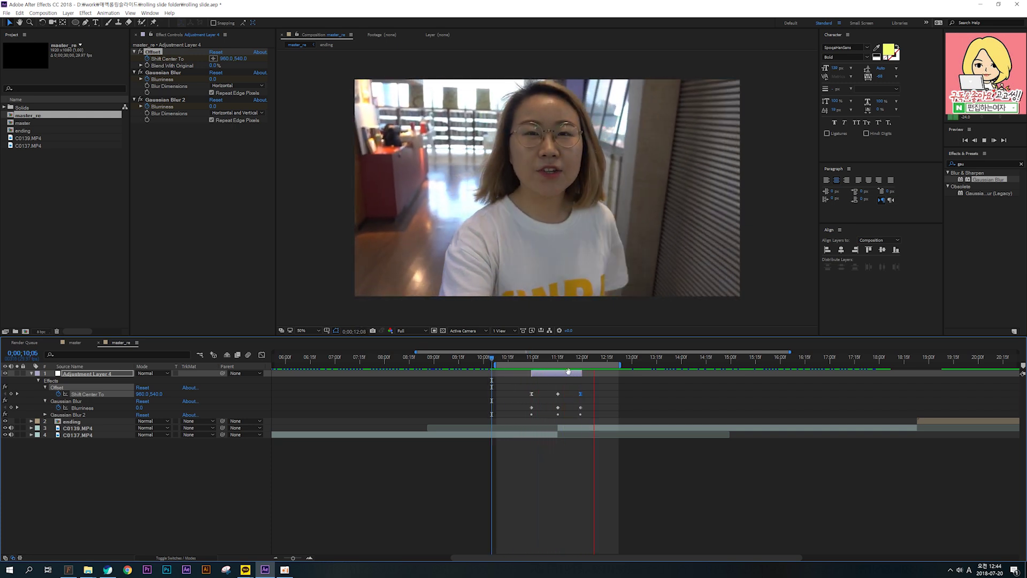
{"action": "key", "text": "space"}
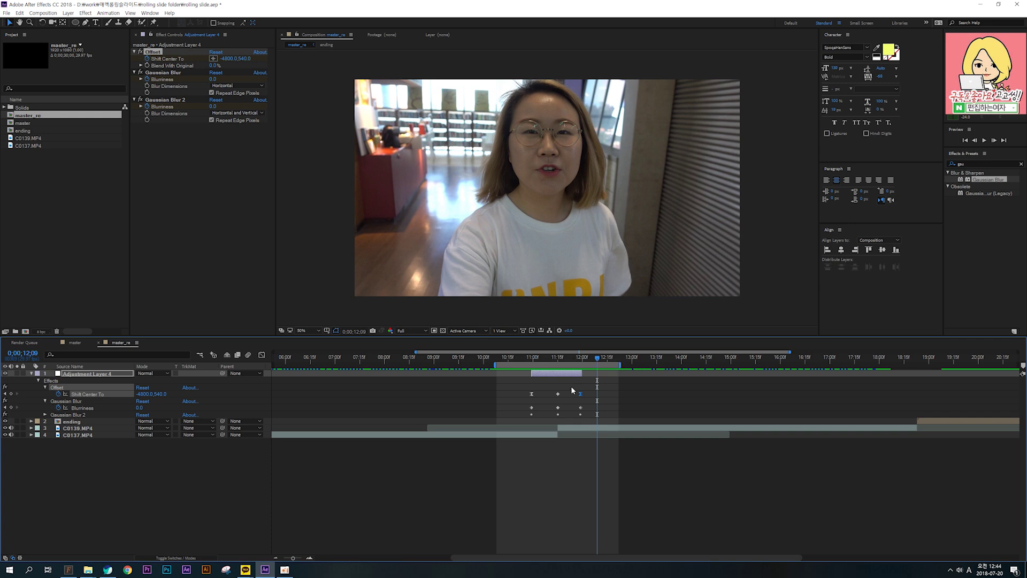
Try Auto Bezier on the middle Shift Center To keyframe, revert it to linear and examine its speed graph.
{"action": "left_click", "coordinate": [558, 394]}
{"action": "mouse_move", "coordinate": [559, 397]}
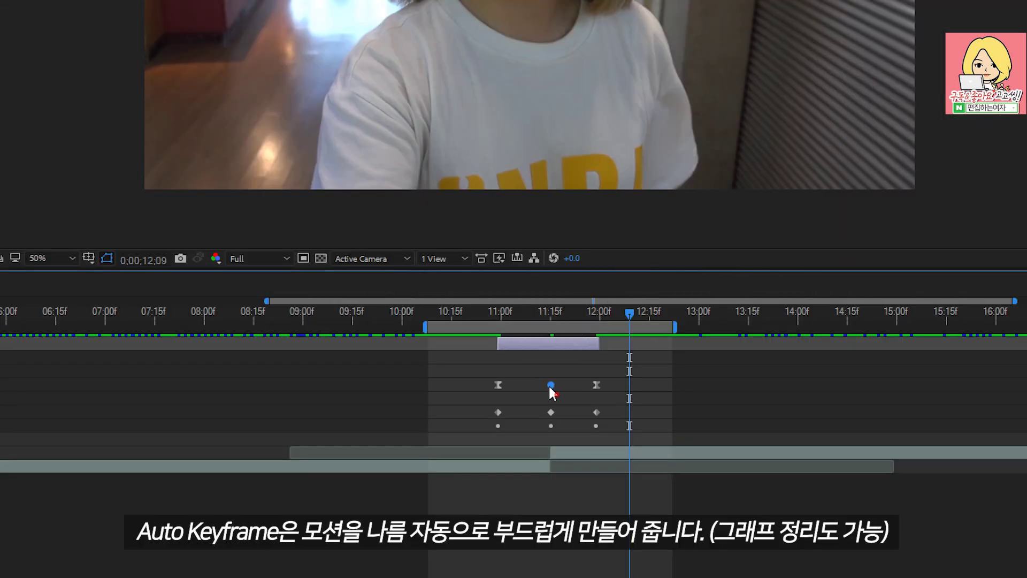
{"action": "left_click", "coordinate": [551, 387], "text": "ctrl"}
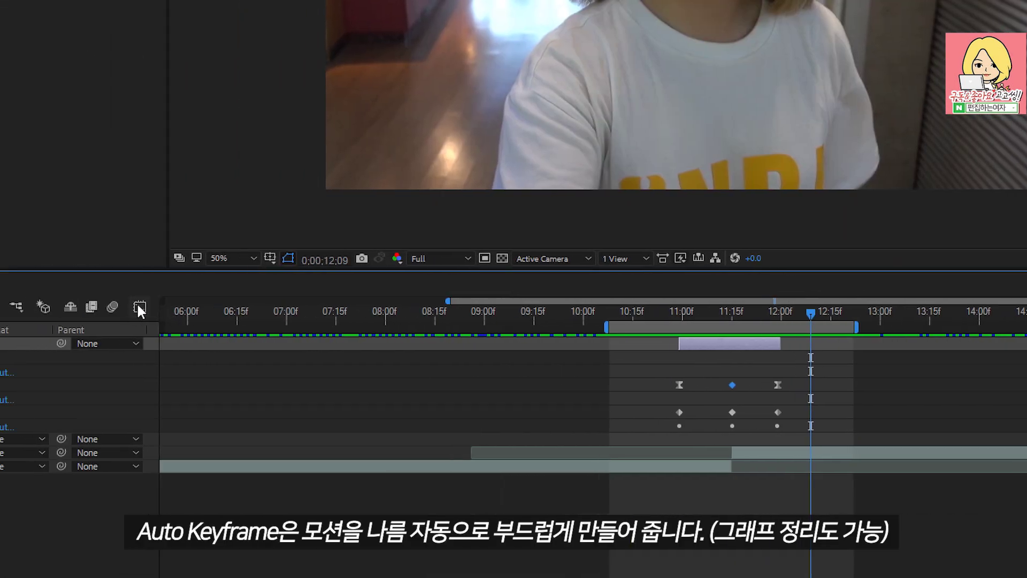
{"action": "left_click", "coordinate": [139, 307]}
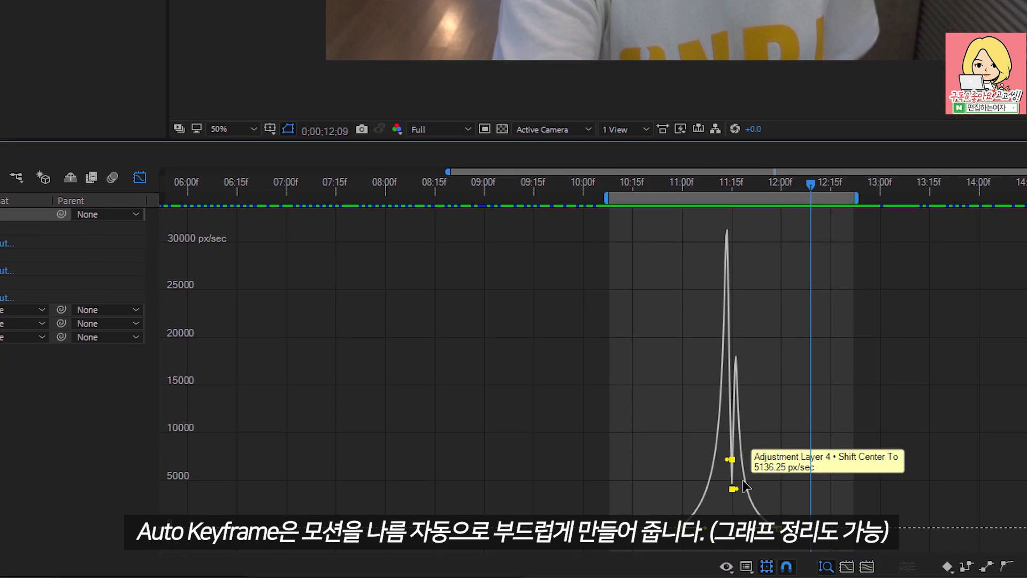
{"action": "scroll", "coordinate": [732, 489], "scroll_direction": "up", "scroll_amount": 3}
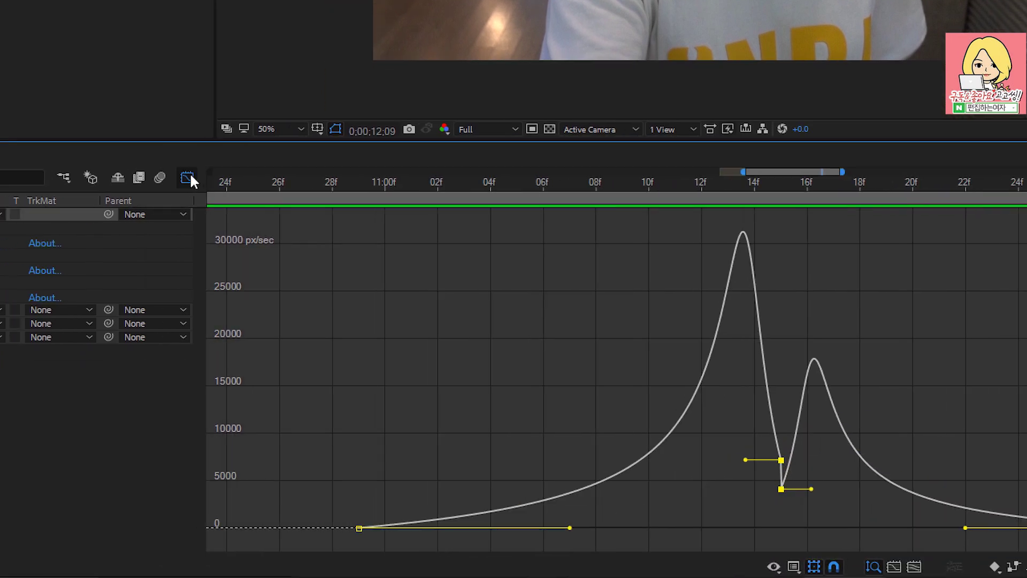
Convert the middle Shift Center To keyframe at 11;15 to Auto Bezier and reopen its speed graph.
{"action": "left_click", "coordinate": [188, 178]}
{"action": "left_click", "coordinate": [781, 255], "text": "ctrl"}
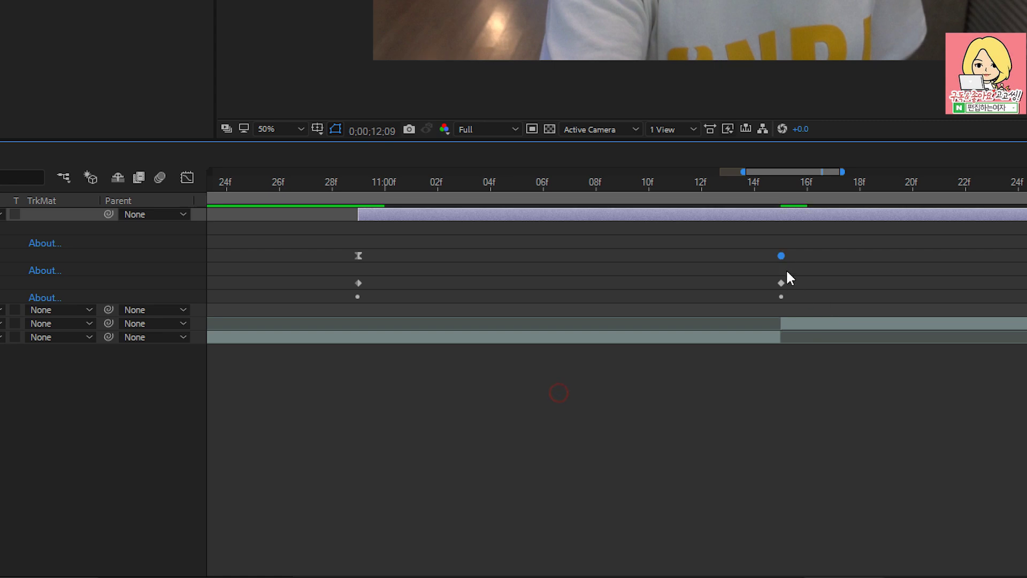
{"action": "left_click", "coordinate": [186, 178]}
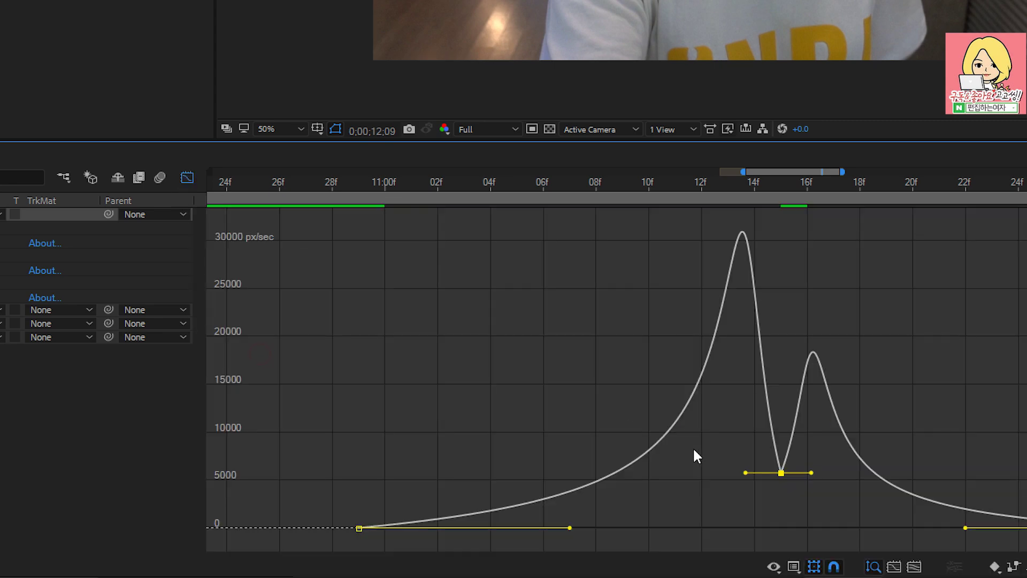
Shorten both speed handles of the middle Shift Center To keyframe, then undo and redo the change to compare the curves.
{"action": "left_click", "coordinate": [781, 472]}
{"action": "left_click_drag", "start_coordinate": [745, 473], "coordinate": [791, 493]}
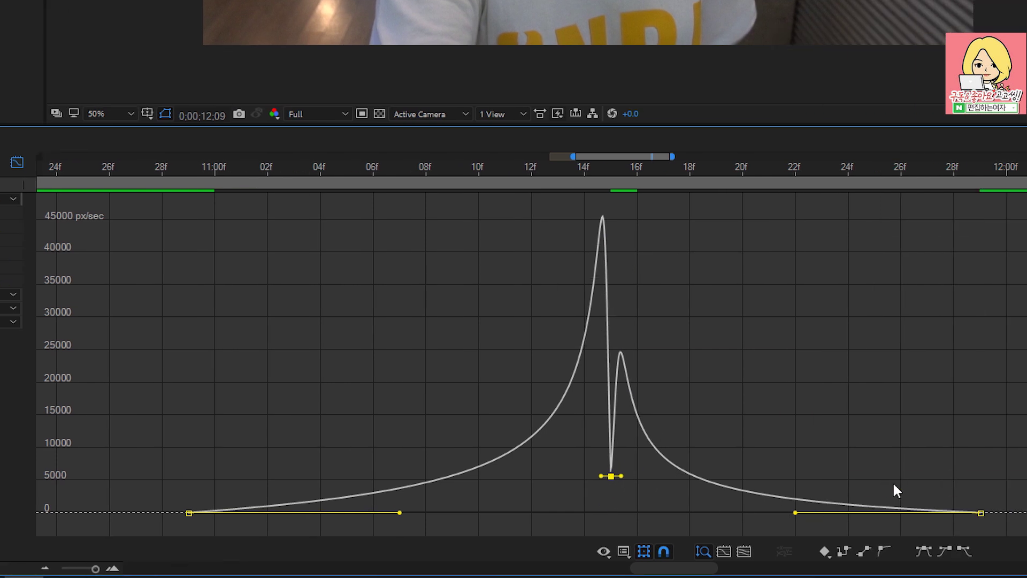
{"action": "key", "text": "ctrl+z"}
{"action": "key", "text": "ctrl+z"}
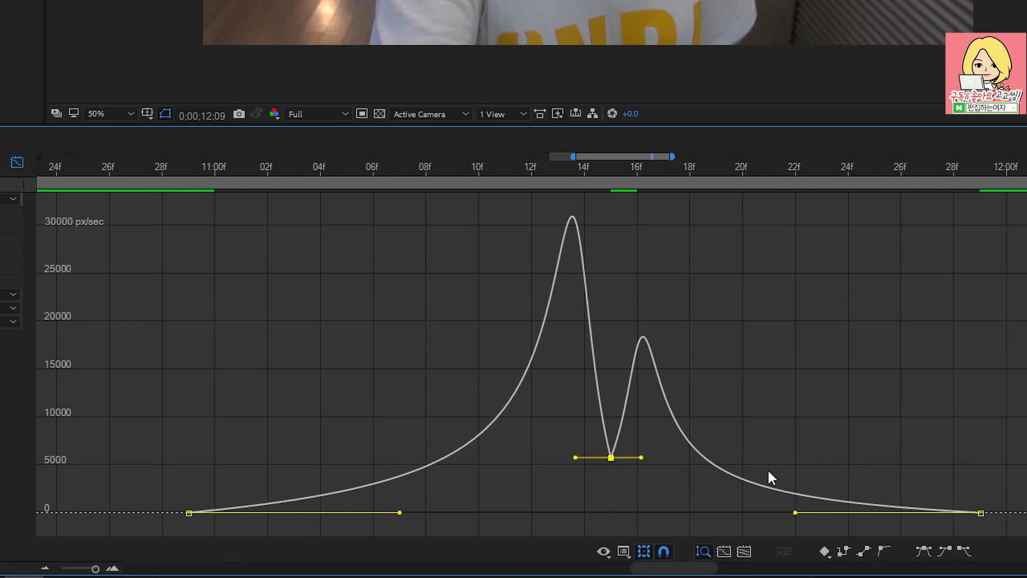
{"action": "key", "text": "ctrl+shift+z"}
{"action": "key", "text": "ctrl+shift+z"}
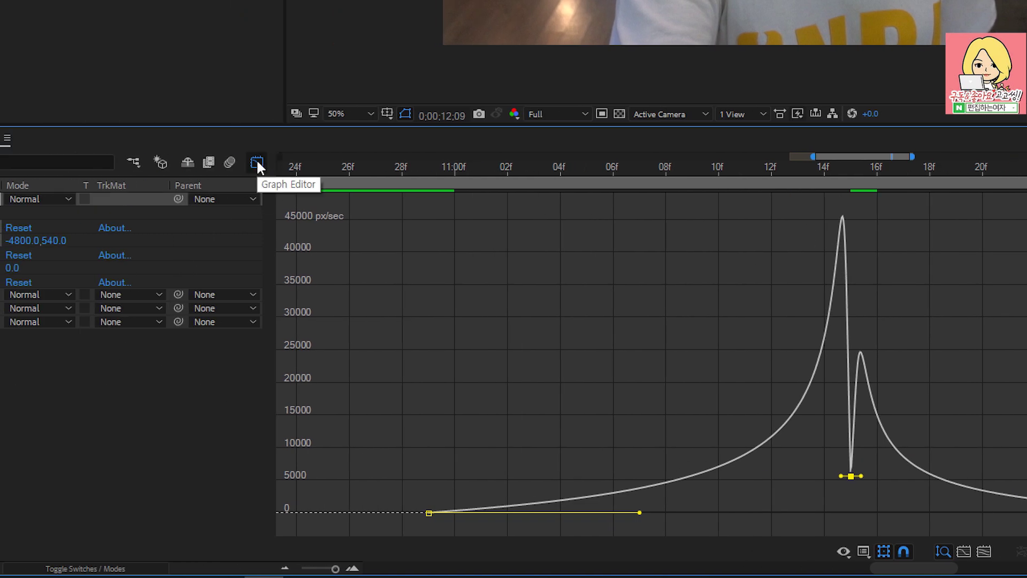
Return to the layer timeline and preview the reshaped transition from 0;00;10;12.
{"action": "left_click", "coordinate": [256, 162]}
{"action": "key", "text": "minus"}
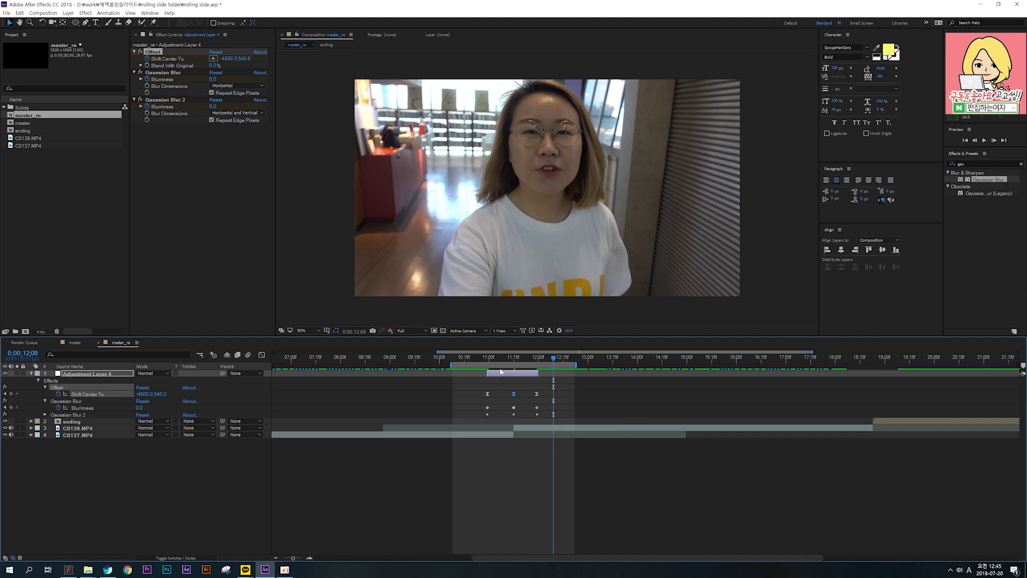
{"action": "left_click_drag", "start_coordinate": [449, 358], "coordinate": [459, 357]}
{"action": "key", "text": "space"}
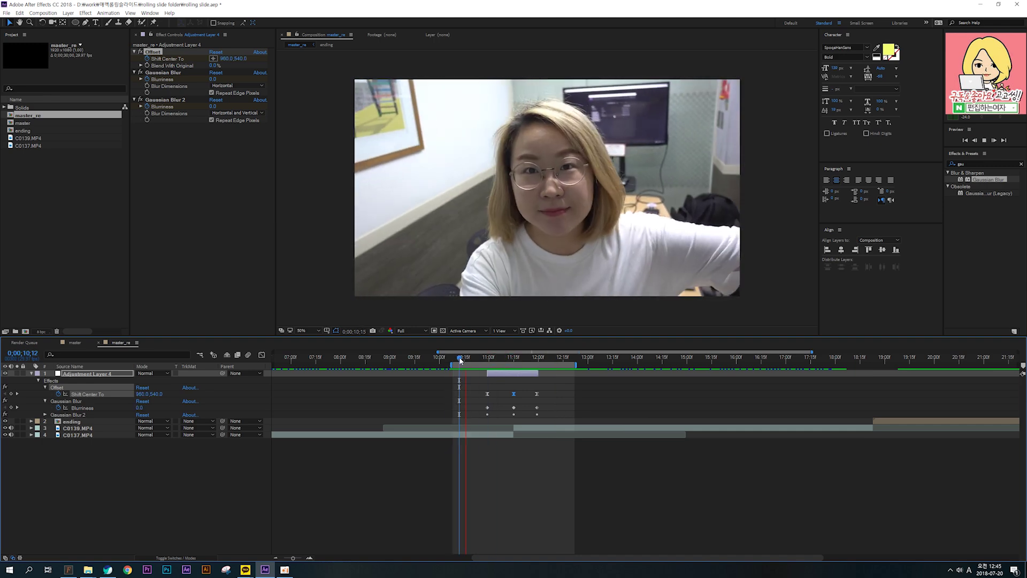
{"action": "key", "text": "space"}
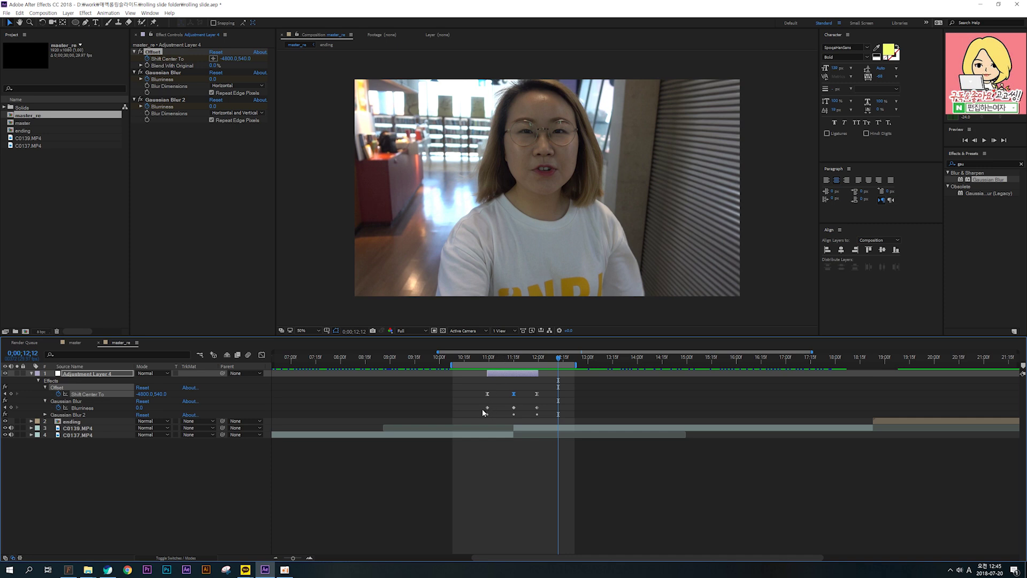
Collapse Adjustment Layer 4 and reveal only its keyframed properties.
{"action": "left_click", "coordinate": [511, 374]}
{"action": "key", "text": "u"}
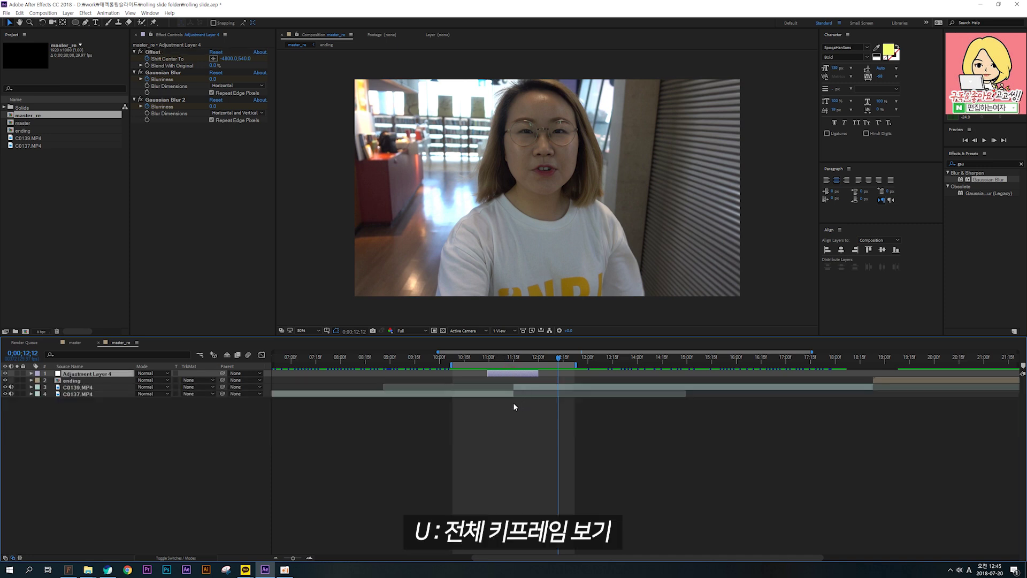
{"action": "key", "text": "u"}
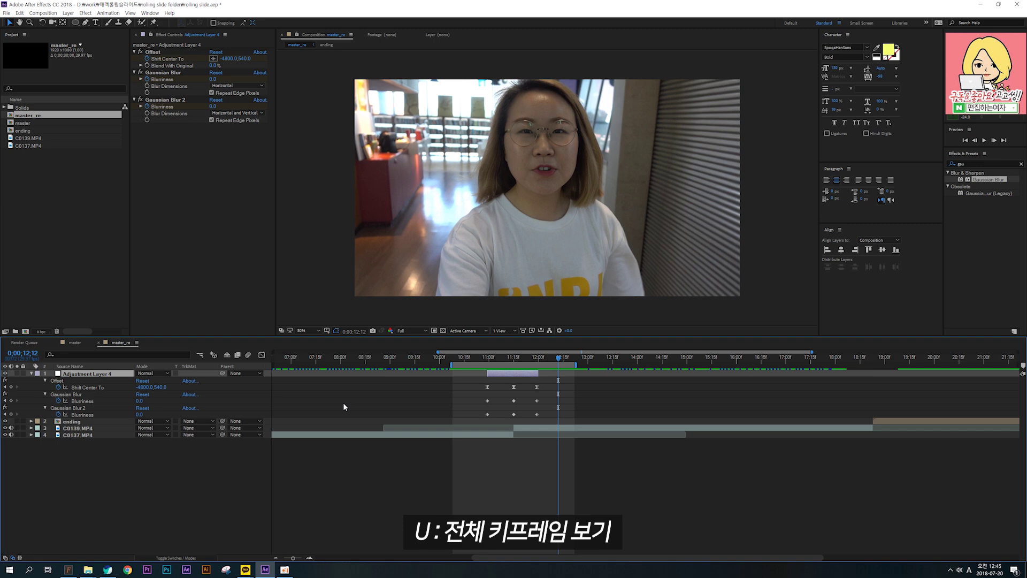
Apply Easy Ease to all Blurriness keyframes of both Gaussian Blurs on Adjustment Layer 4 and glance at the graph editor.
{"action": "left_click_drag", "start_coordinate": [480, 399], "coordinate": [544, 416]}
{"action": "right_click", "coordinate": [537, 401]}
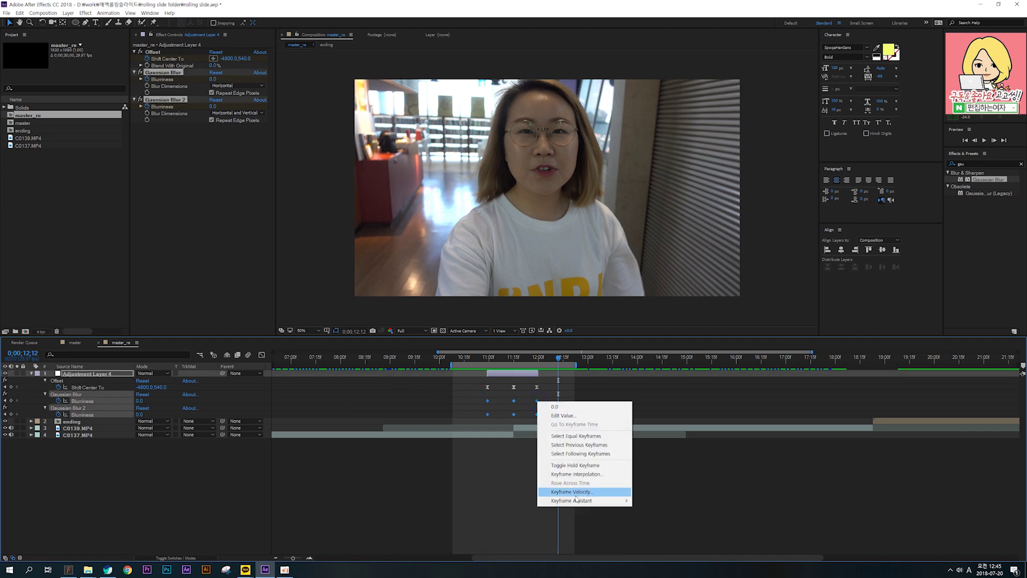
{"action": "mouse_move", "coordinate": [577, 501]}
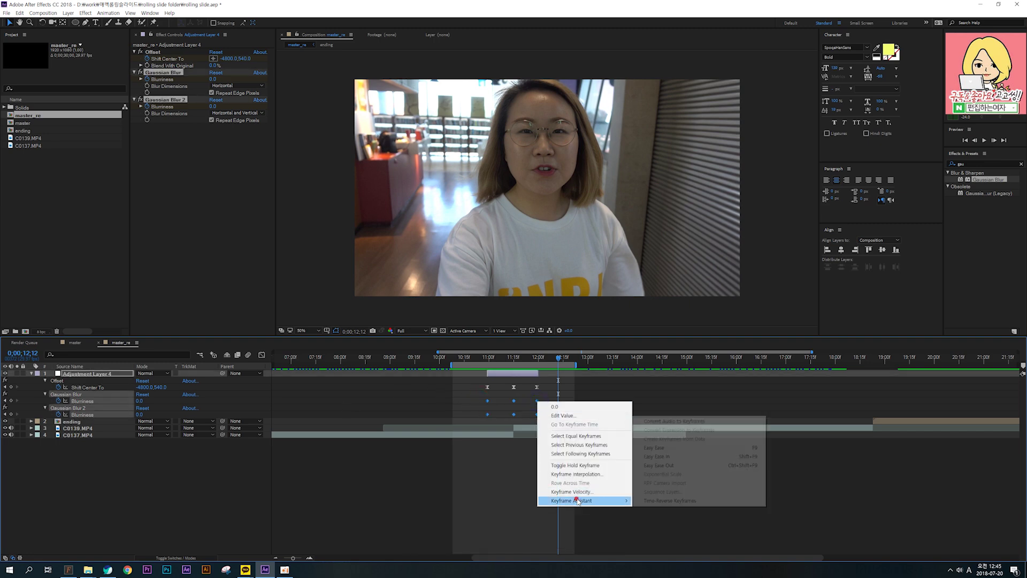
{"action": "left_click", "coordinate": [691, 451]}
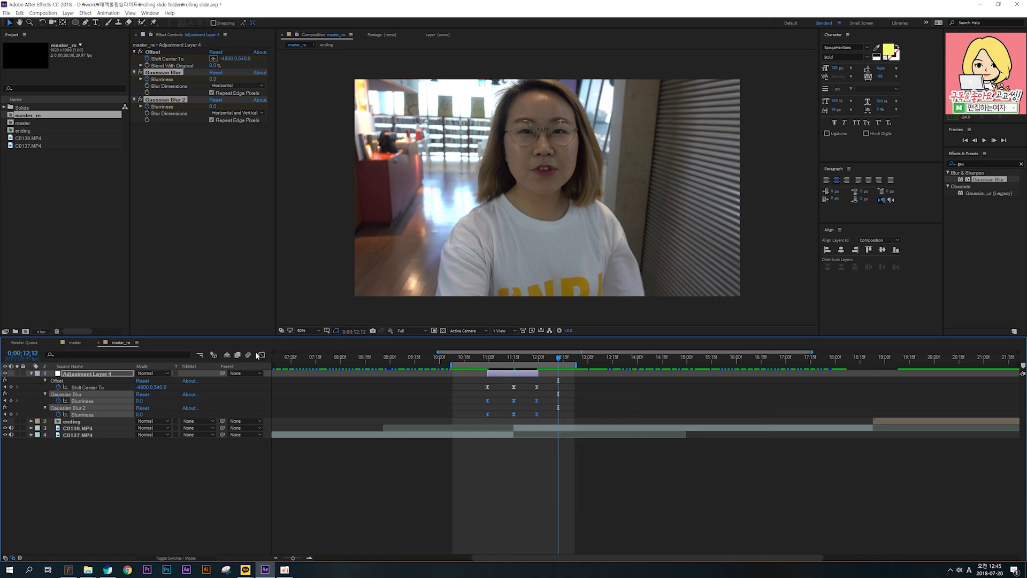
{"action": "left_click", "coordinate": [261, 355]}
{"action": "left_click", "coordinate": [261, 355]}
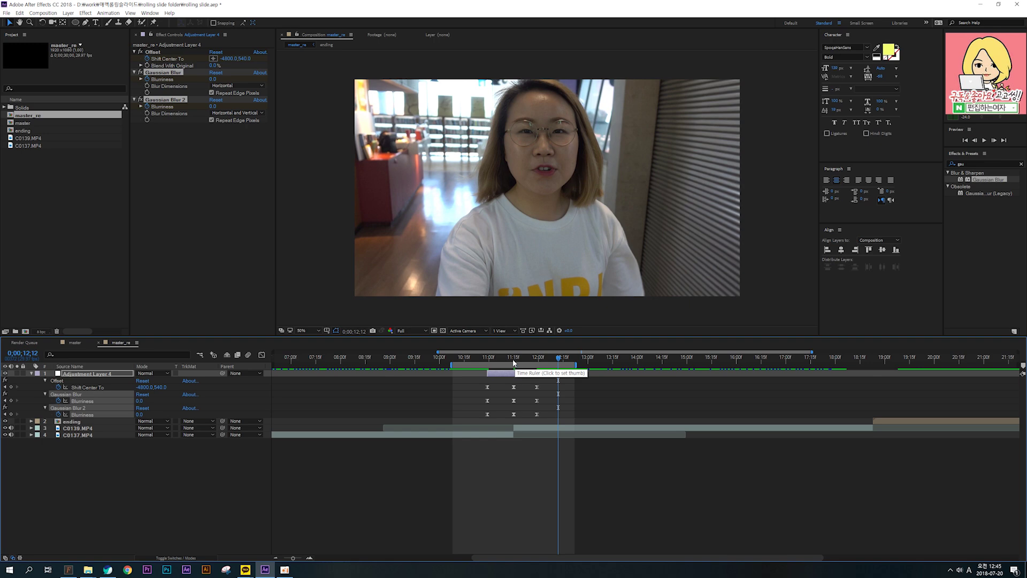
Preview the eased transition from 0;00;10;09.
{"action": "left_click", "coordinate": [452, 358]}
{"action": "left_click", "coordinate": [454, 359]}
{"action": "key", "text": "space"}
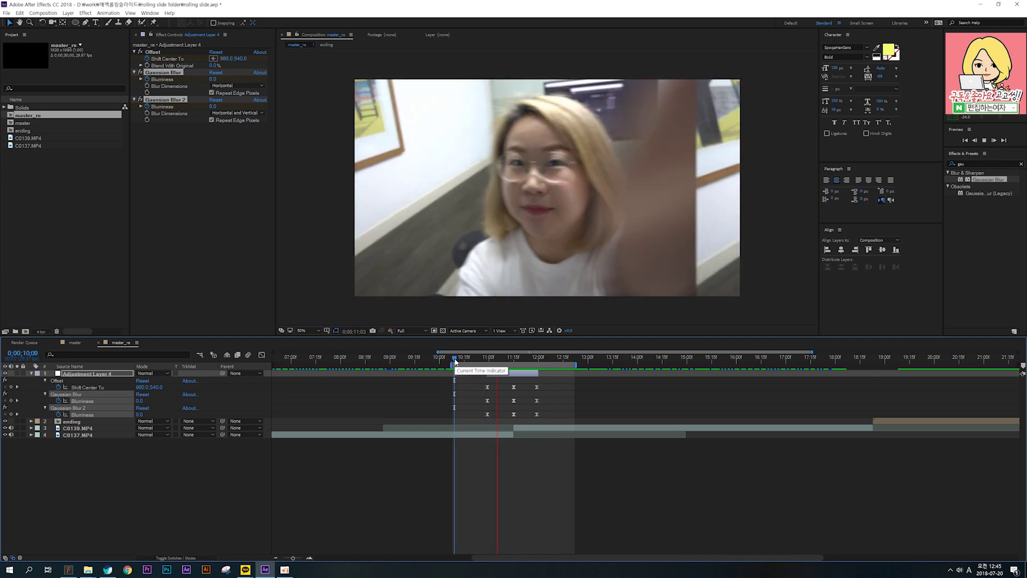
{"action": "key", "text": "space"}
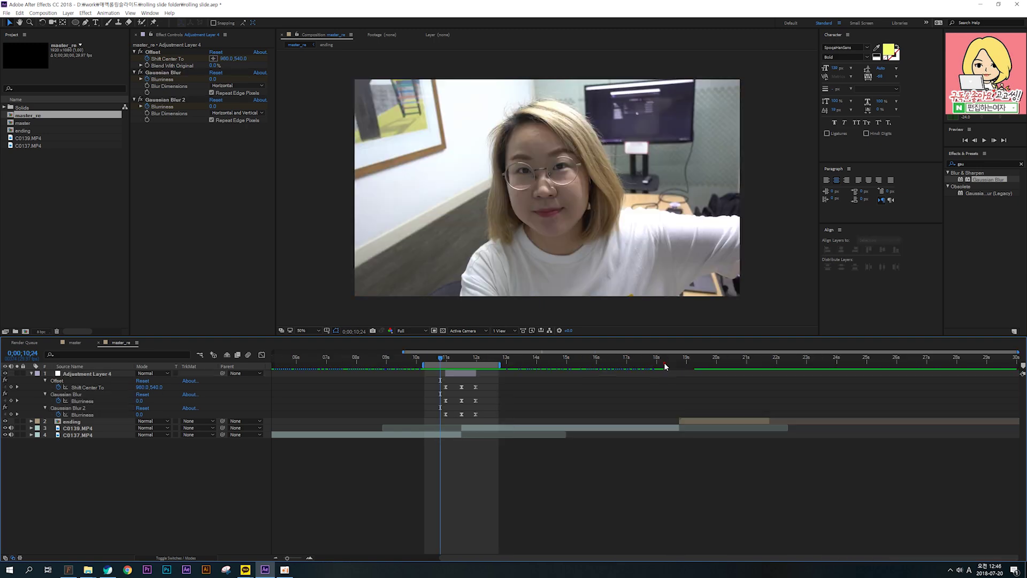
Move the current time to 0;00;18;20 and create a new adjustment layer in master_re.
{"action": "left_click_drag", "start_coordinate": [665, 362], "coordinate": [676, 483]}
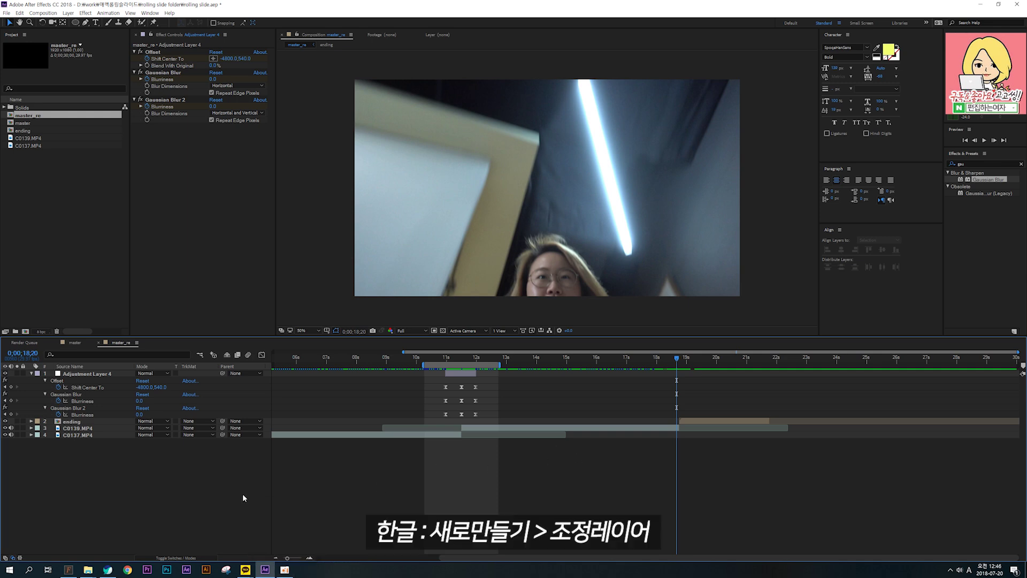
{"action": "right_click", "coordinate": [219, 481]}
{"action": "mouse_move", "coordinate": [275, 392]}
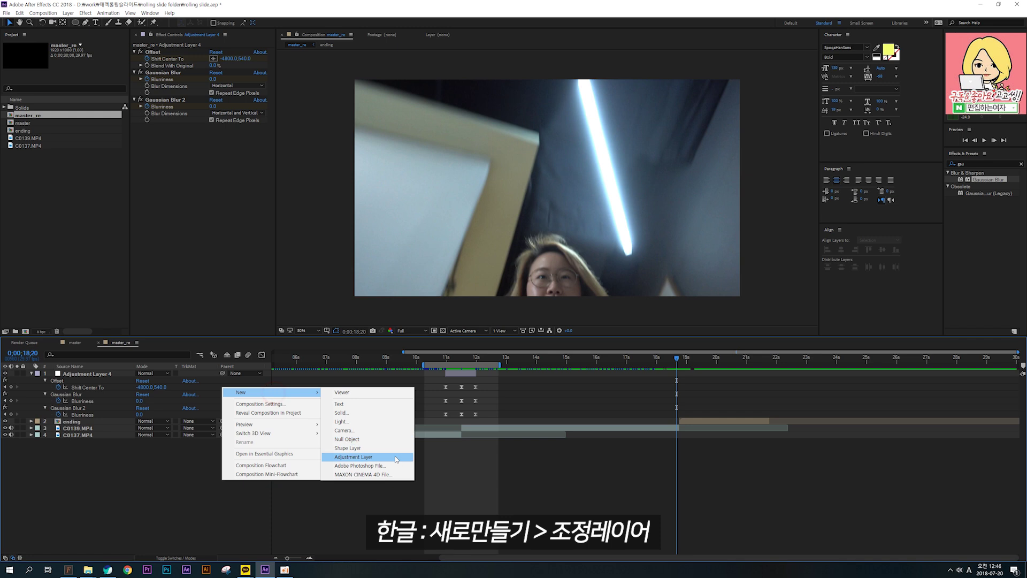
{"action": "left_click", "coordinate": [353, 456]}
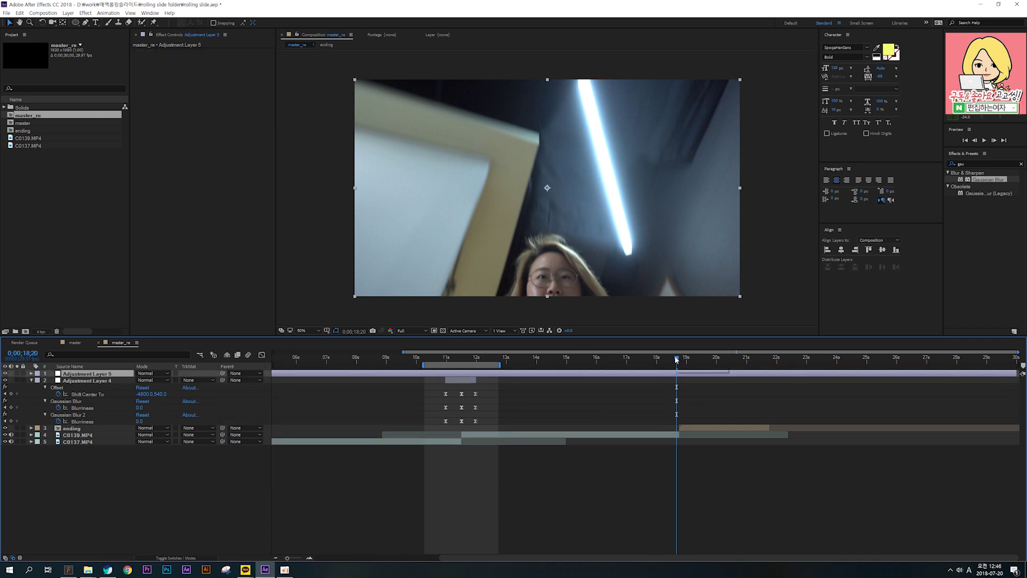
Go to the start of the ending layer at 0;00;18;23, step back 15 frames and trim Adjustment Layer 5's start at 0;00;18;08.
{"action": "left_click_drag", "start_coordinate": [677, 360], "coordinate": [681, 360]}
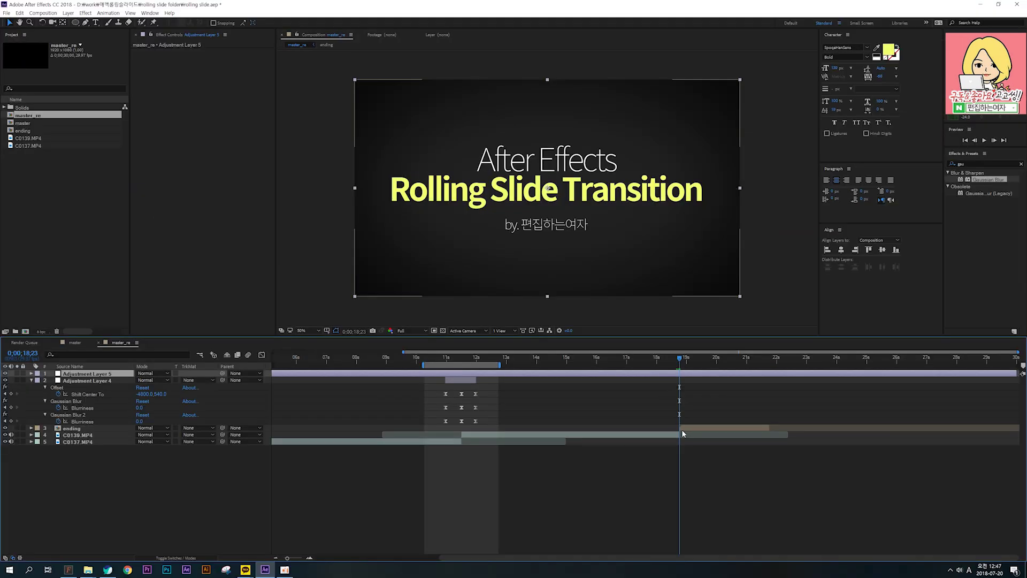
{"action": "key", "text": "alt+shift+j"}
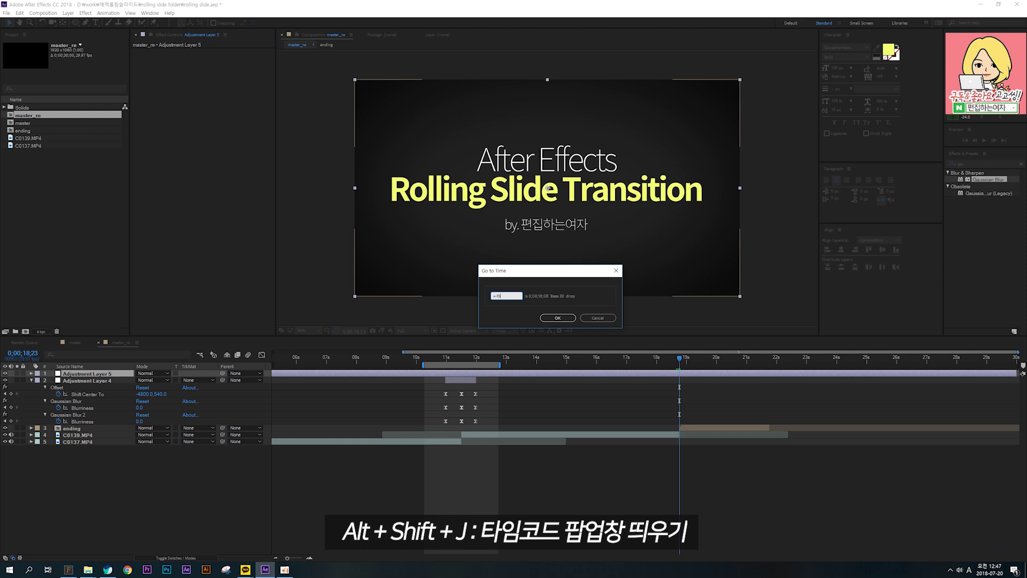
{"action": "type", "text": "+-15"}
{"action": "key", "text": "Return"}
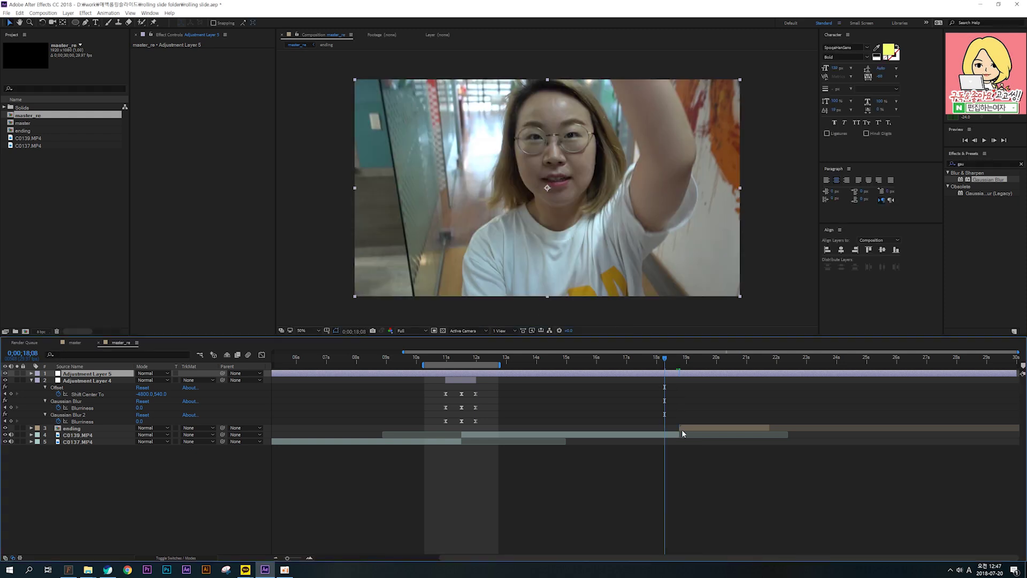
{"action": "key", "text": "alt+bracketleft"}
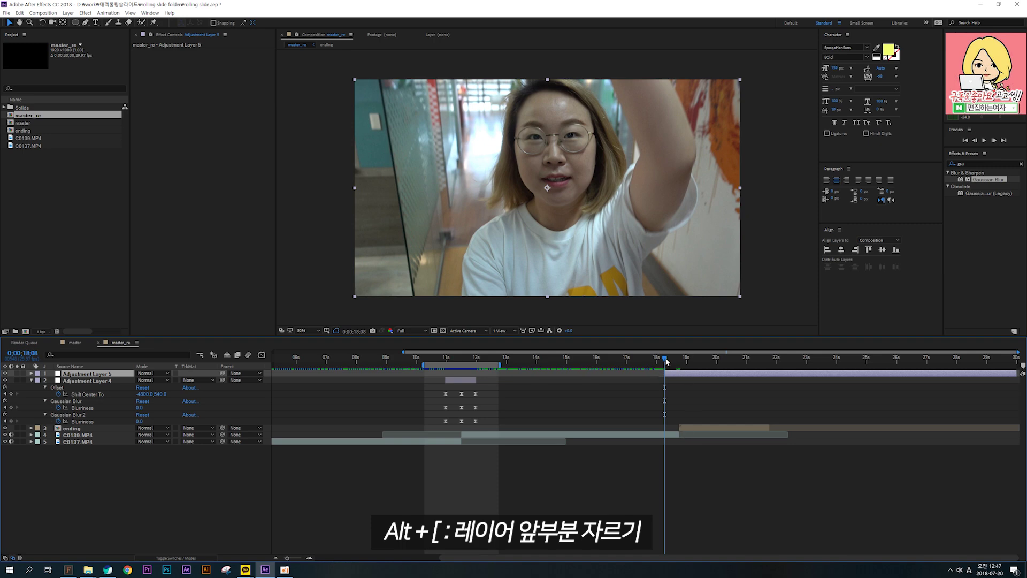
Advance the current time one second to 0;00;19;08 and trim the end of Adjustment Layer 5 there.
{"action": "key", "text": "alt+shift+j"}
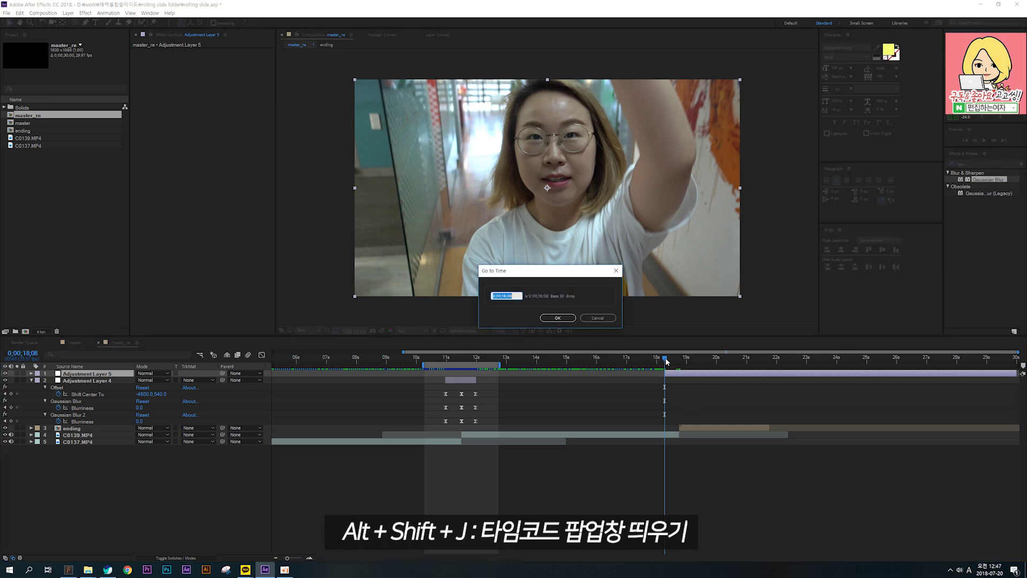
{"action": "type", "text": "+1"}
{"action": "key", "text": "Return"}
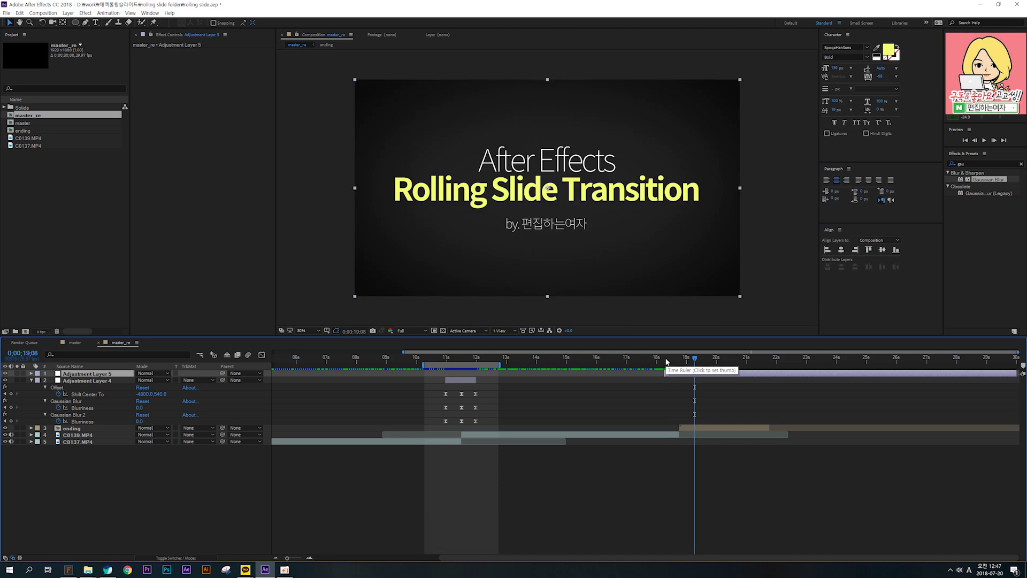
{"action": "key", "text": "alt+bracketright"}
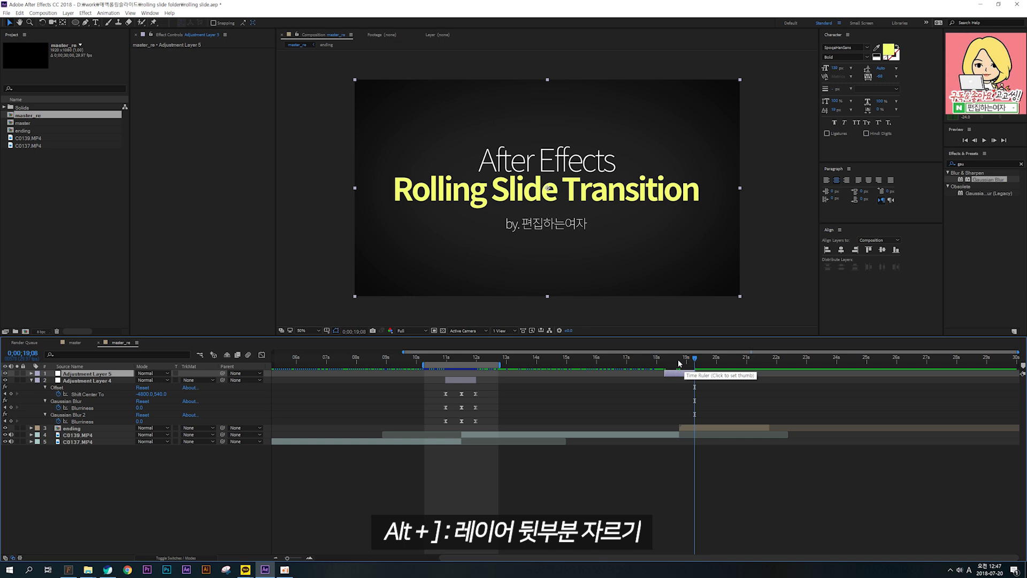
Find the Offset effect, apply it to Adjustment Layer 5 and start keyframing Shift Center To at 0;00;18;08.
{"action": "left_click_drag", "start_coordinate": [693, 362], "coordinate": [667, 361]}
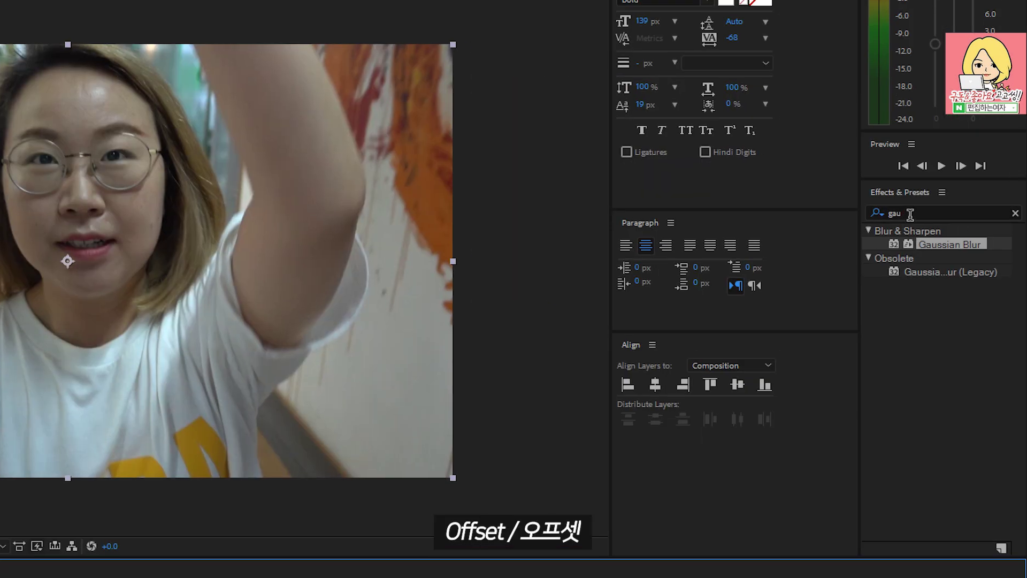
{"action": "double_click", "coordinate": [961, 164]}
{"action": "type", "text": "ol"}
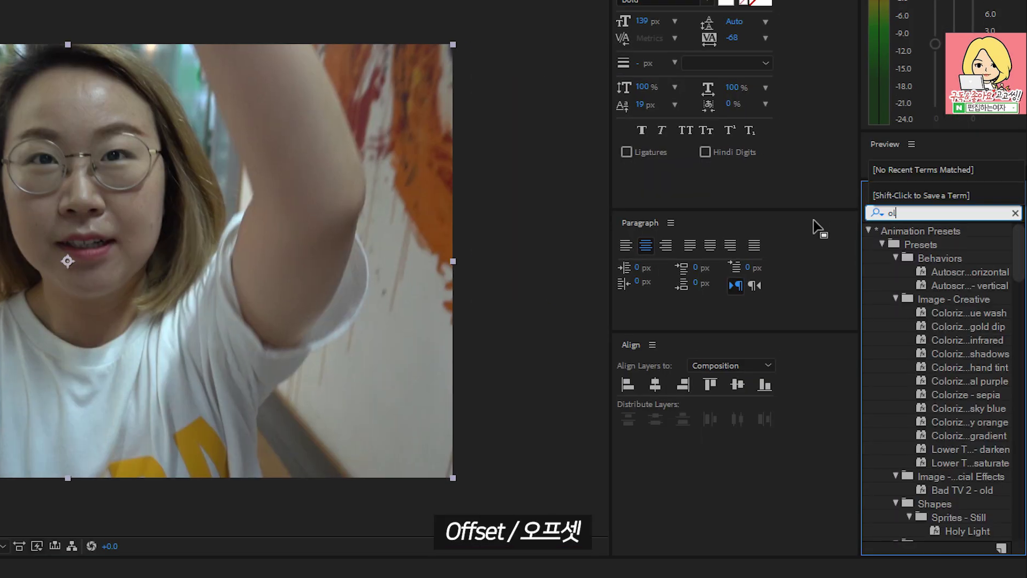
{"action": "type", "text": "fset"}
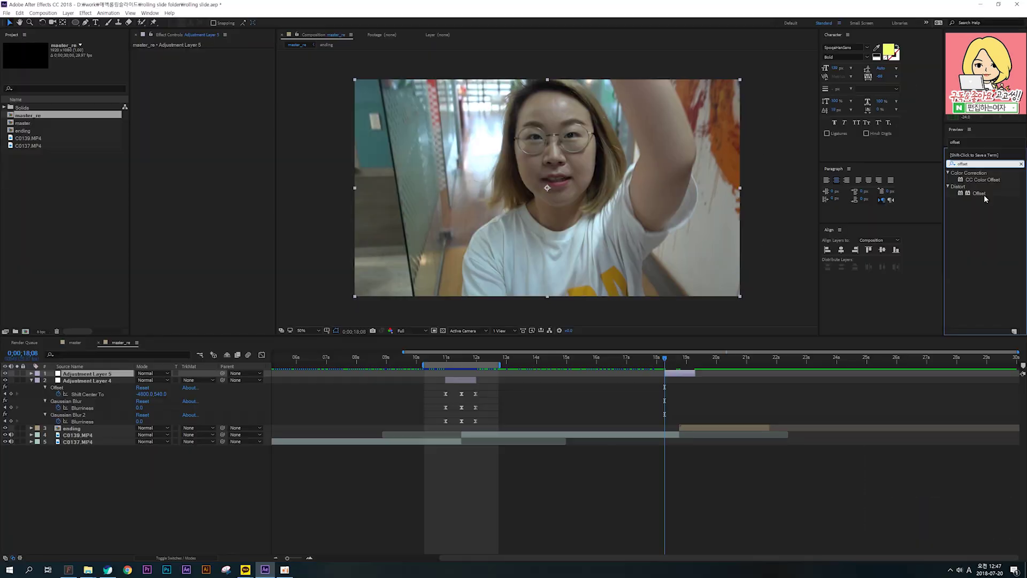
{"action": "left_click_drag", "start_coordinate": [942, 275], "coordinate": [341, 577]}
{"action": "left_click_drag", "start_coordinate": [682, 378], "coordinate": [683, 376]}
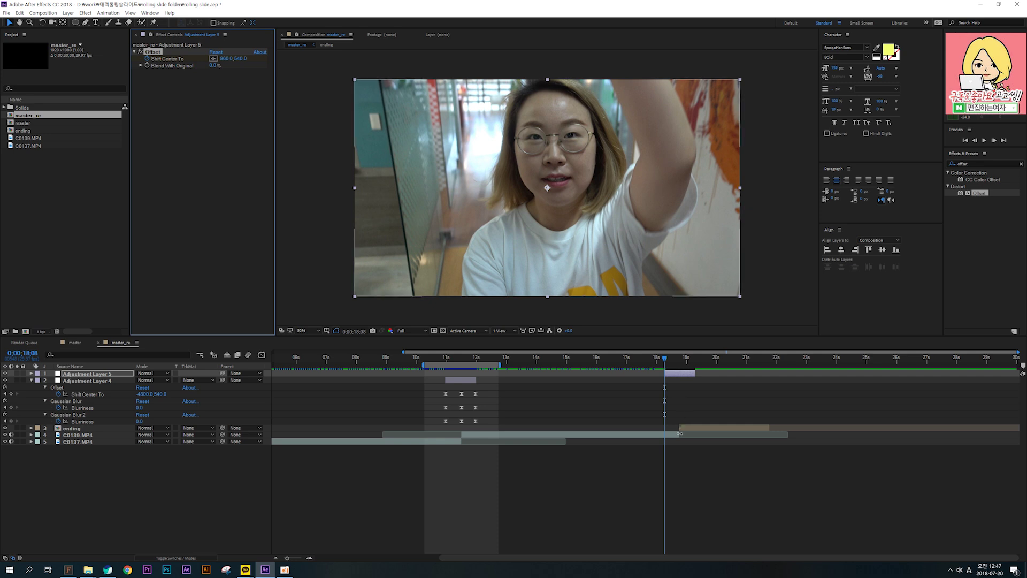
At 0;00;18;23 set the vertical Shift Center To value to 2700 and reveal Adjustment Layer 5's keyframes.
{"action": "left_click_drag", "start_coordinate": [667, 363], "coordinate": [683, 363]}
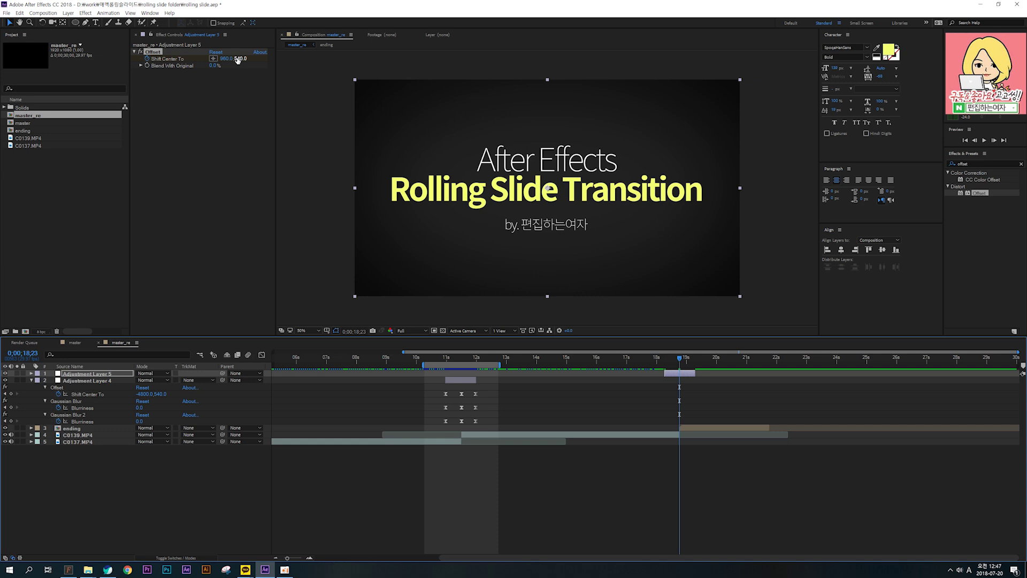
{"action": "left_click_drag", "start_coordinate": [238, 60], "coordinate": [627, 94]}
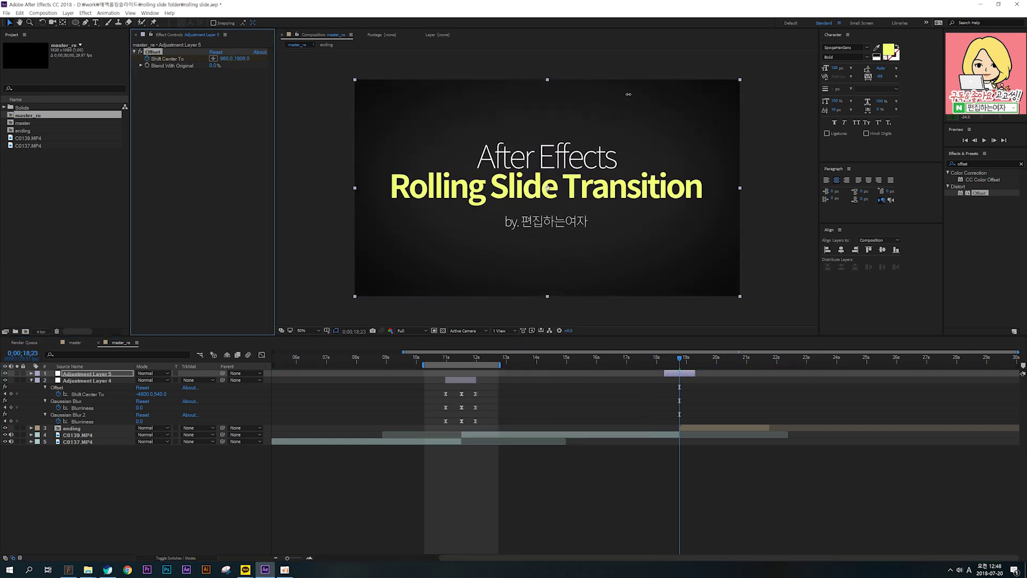
{"action": "left_click_drag", "start_coordinate": [241, 60], "coordinate": [646, 97]}
{"action": "left_click", "coordinate": [241, 59]}
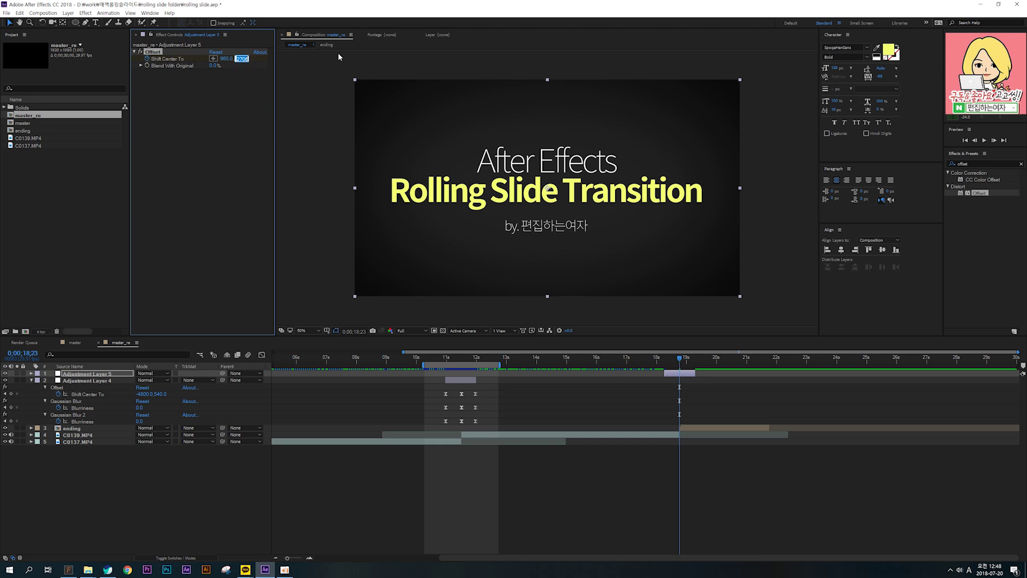
{"action": "type", "text": "2700"}
{"action": "key", "text": "Return"}
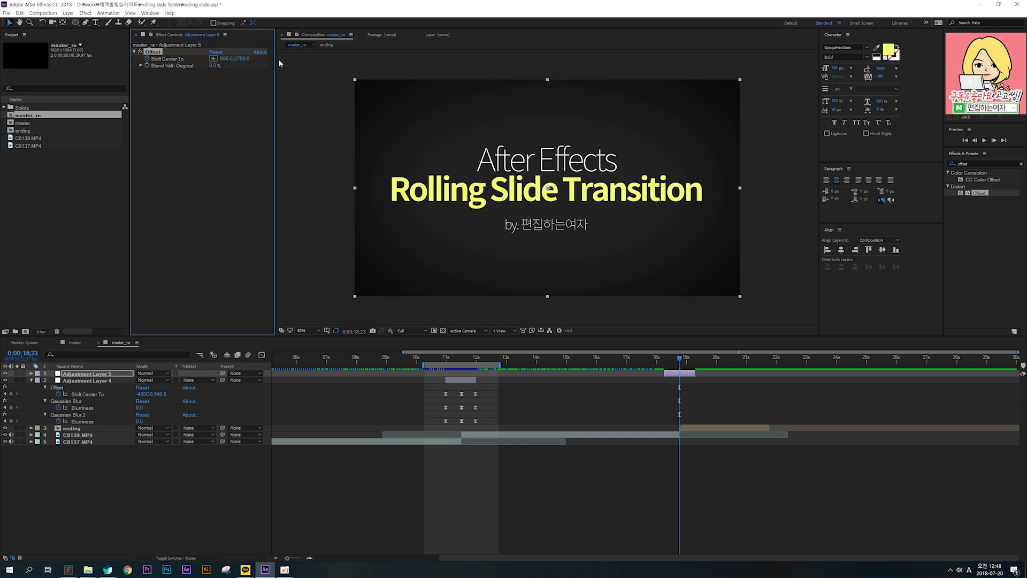
{"action": "left_click", "coordinate": [680, 373]}
{"action": "key", "text": "u"}
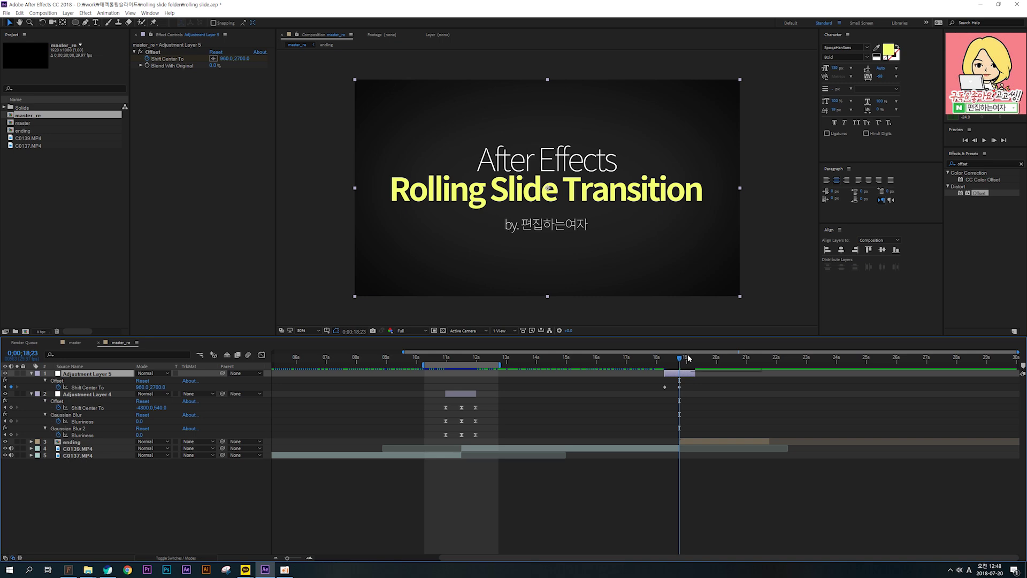
At 0;00;19;08 set the vertical Shift Center To value to 3770 on Adjustment Layer 5 and scrub around the layer's end.
{"action": "left_click_drag", "start_coordinate": [687, 359], "coordinate": [691, 358]}
{"action": "left_click_drag", "start_coordinate": [242, 58], "coordinate": [613, 114]}
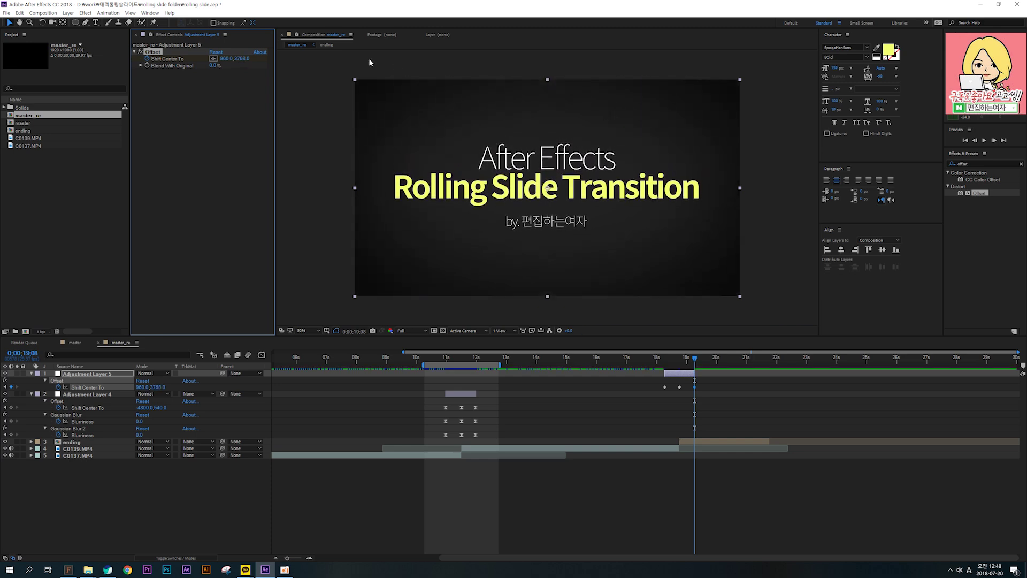
{"action": "left_click", "coordinate": [240, 59]}
{"action": "type", "text": "3770"}
{"action": "key", "text": "Return"}
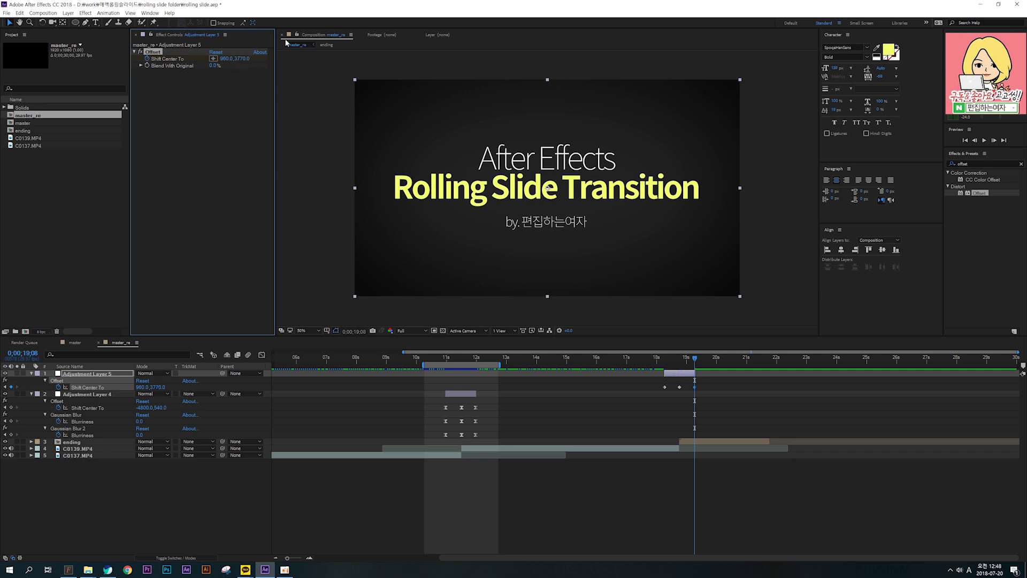
{"action": "left_click", "coordinate": [698, 363]}
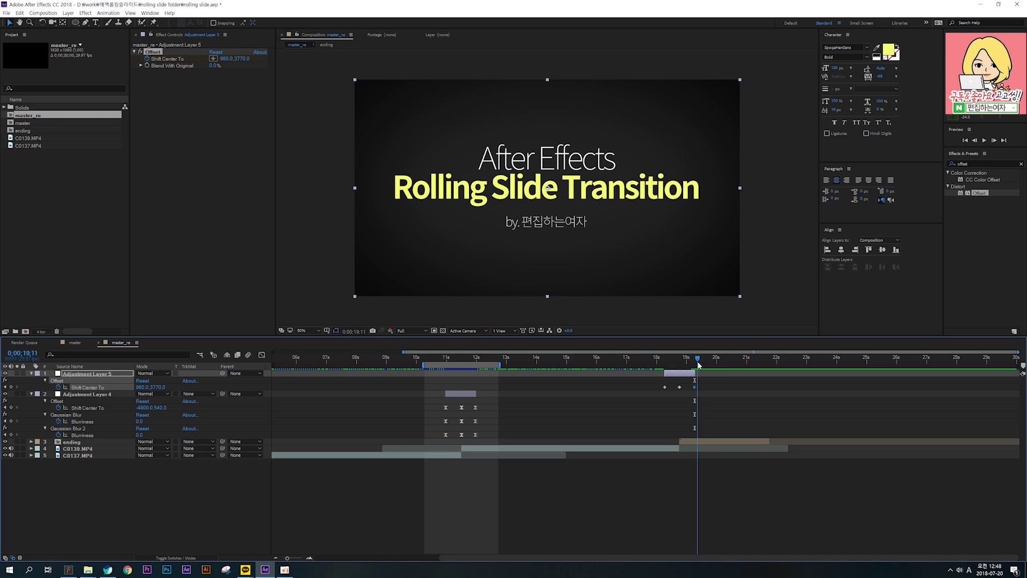
{"action": "left_click_drag", "start_coordinate": [698, 366], "coordinate": [697, 364]}
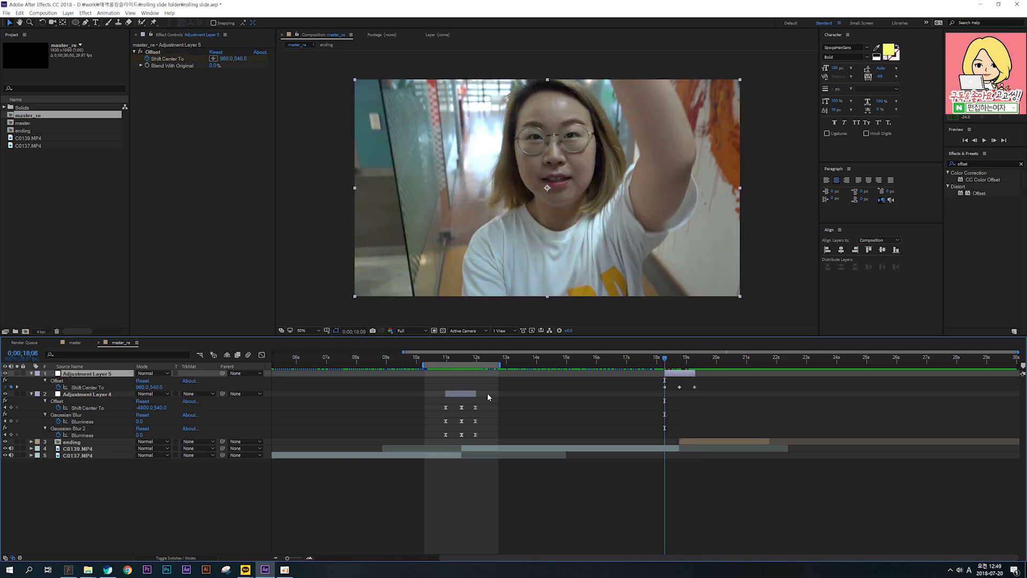
Copy both Gaussian Blur effects from Adjustment Layer 4 and paste them onto Adjustment Layer 5 at 0;00;18;08.
{"action": "left_click", "coordinate": [459, 395]}
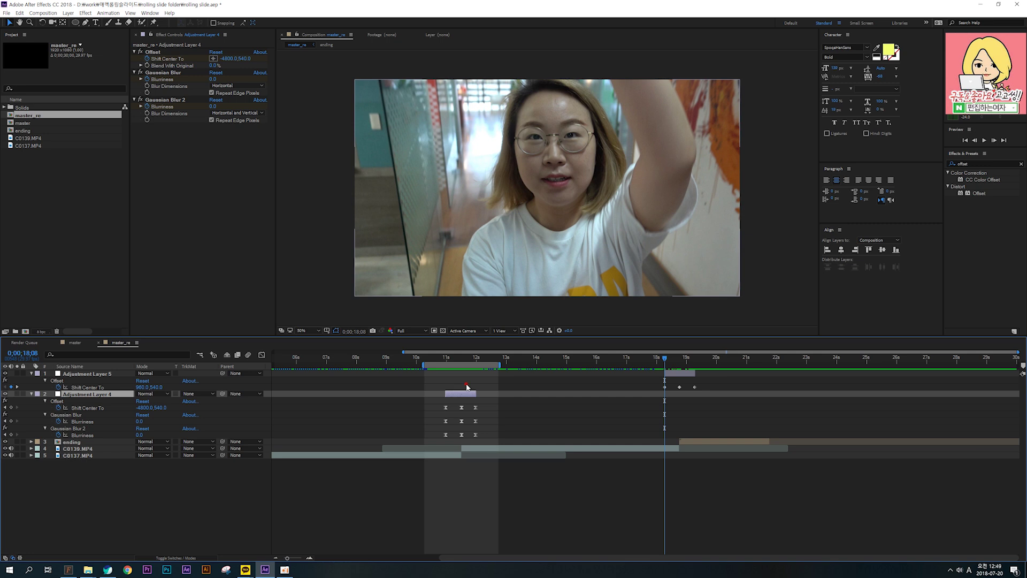
{"action": "left_click", "coordinate": [464, 396]}
{"action": "left_click", "coordinate": [163, 73]}
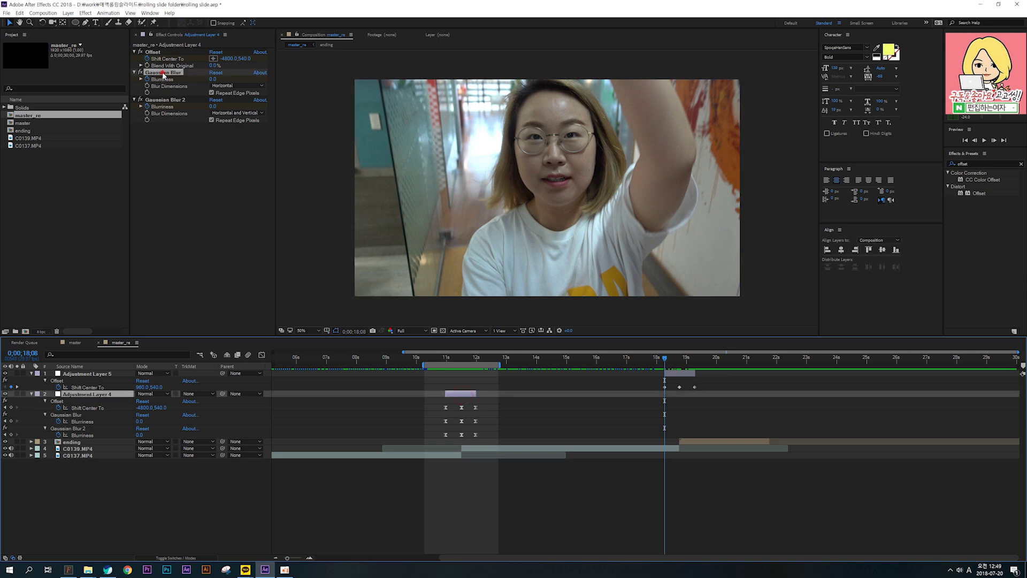
{"action": "left_click", "coordinate": [170, 100], "text": "ctrl"}
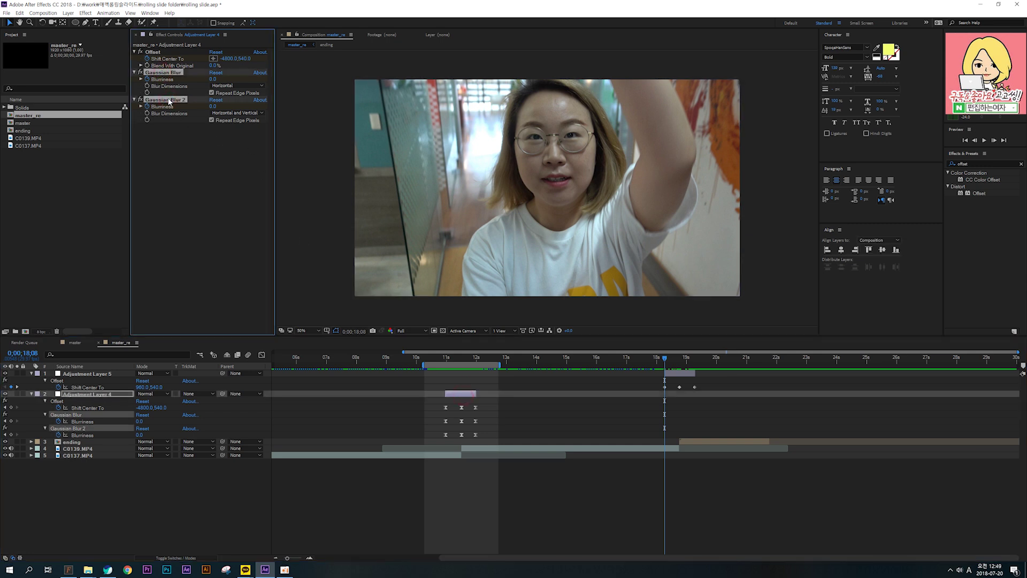
{"action": "left_click", "coordinate": [171, 164]}
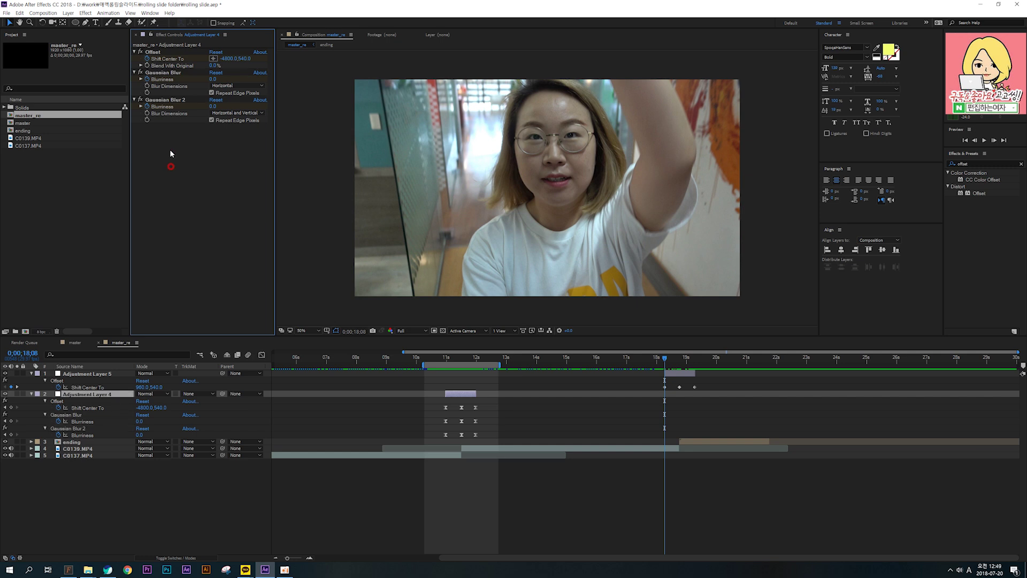
{"action": "left_click", "coordinate": [170, 72]}
{"action": "left_click", "coordinate": [173, 100], "text": "ctrl"}
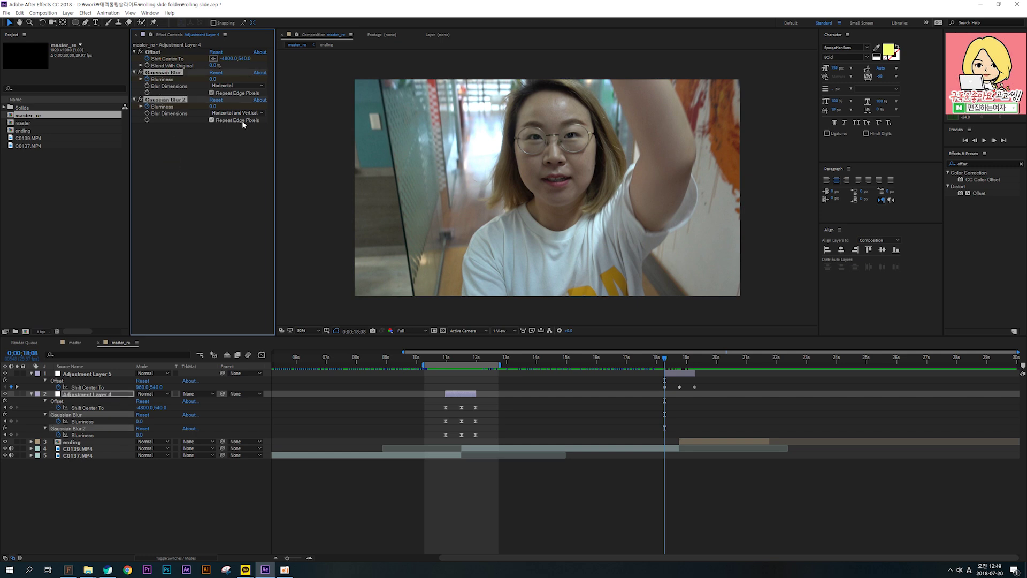
{"action": "left_click", "coordinate": [687, 376]}
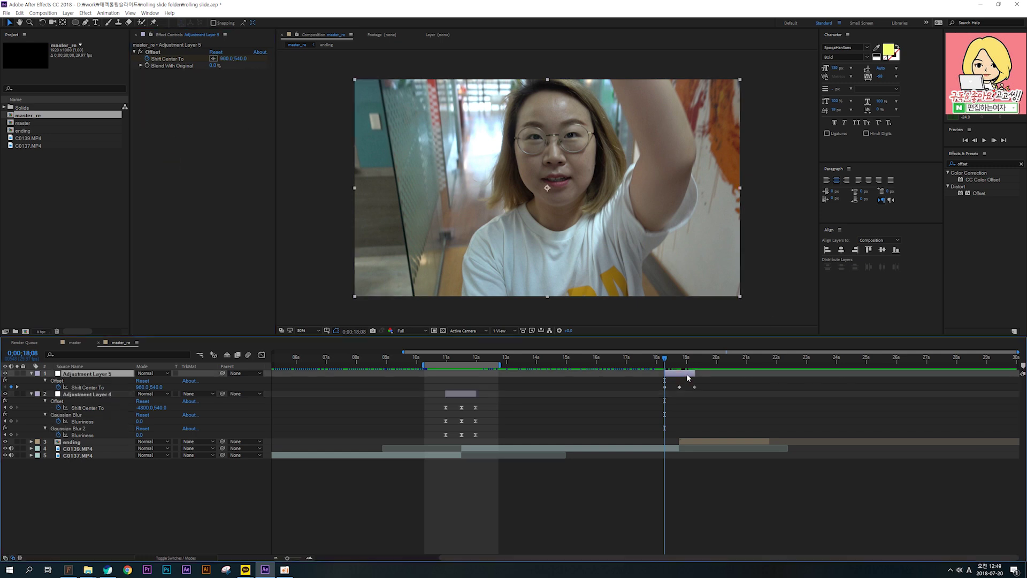
{"action": "key", "text": "ctrl+v"}
Reveal Adjustment Layer 5's keyframes and shift the middle Blurriness keyframes of both blurs to 0;00;18;23.
{"action": "left_click_drag", "start_coordinate": [665, 358], "coordinate": [680, 359]}
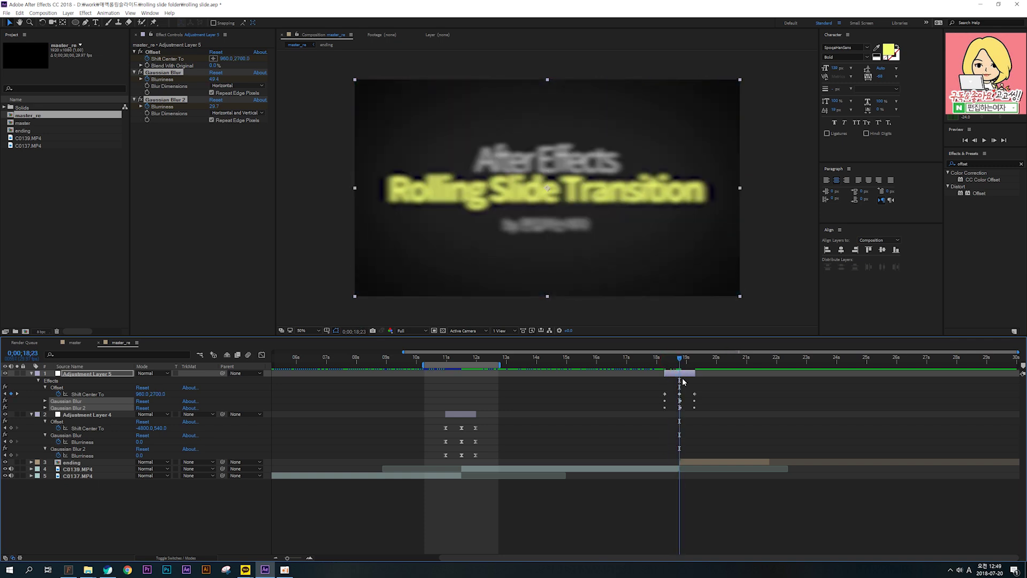
{"action": "key", "text": "u"}
{"action": "key", "text": "u"}
{"action": "key", "text": "="}
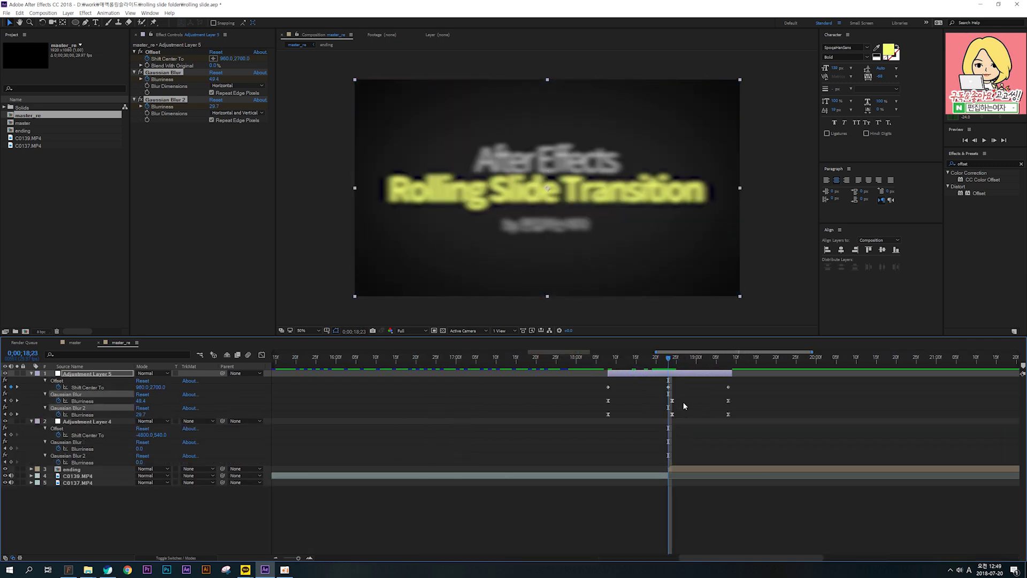
{"action": "mouse_move", "coordinate": [669, 396]}
{"action": "left_mouse_down"}
{"action": "mouse_move", "coordinate": [675, 416]}
{"action": "mouse_move", "coordinate": [668, 402]}
{"action": "left_mouse_up"}
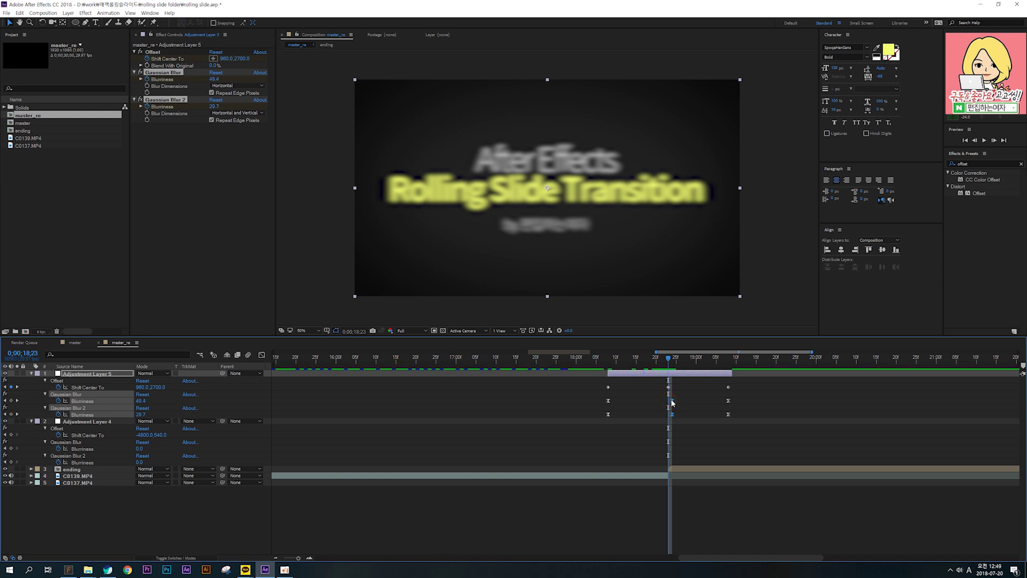
{"action": "left_click_drag", "start_coordinate": [673, 364], "coordinate": [668, 362]}
{"action": "key", "text": "minus"}
{"action": "key", "text": "minus"}
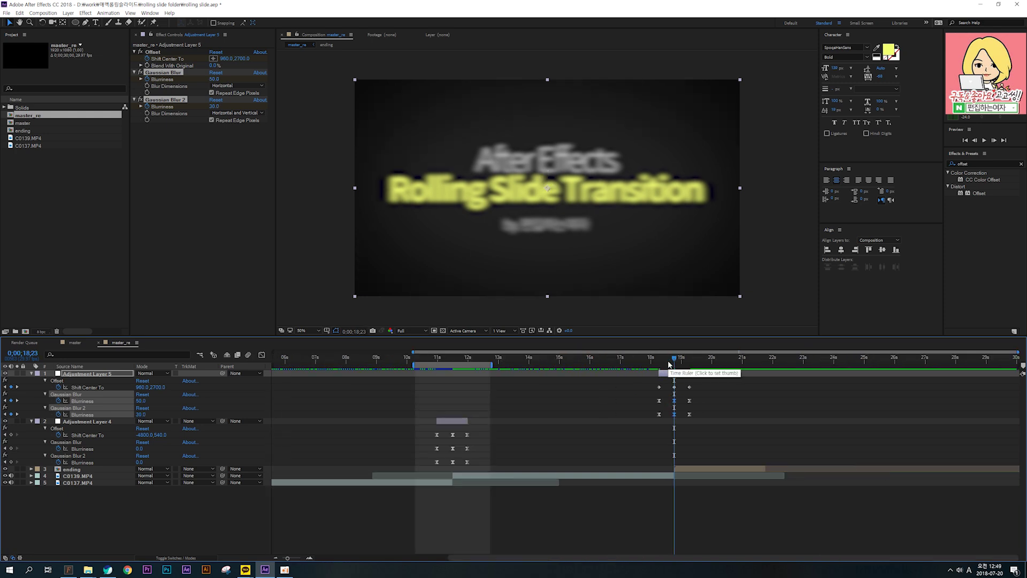
Return to 0;00;18;08 and set the first Gaussian Blur's Blur Dimensions to Vertical on Adjustment Layer 5.
{"action": "key", "text": "j"}
{"action": "left_click", "coordinate": [664, 402]}
{"action": "left_click", "coordinate": [672, 374]}
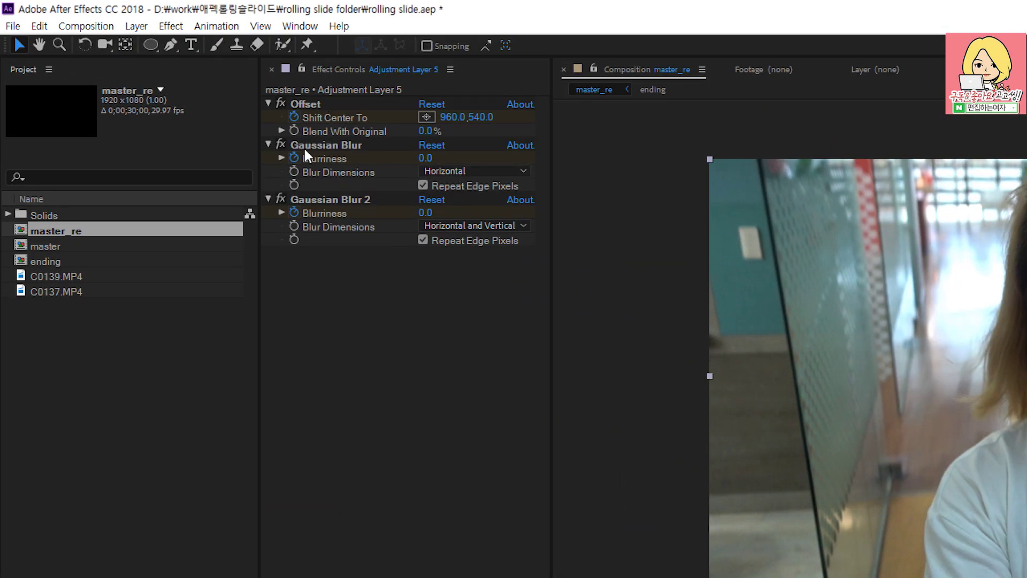
{"action": "left_click", "coordinate": [298, 142]}
{"action": "left_click", "coordinate": [463, 171]}
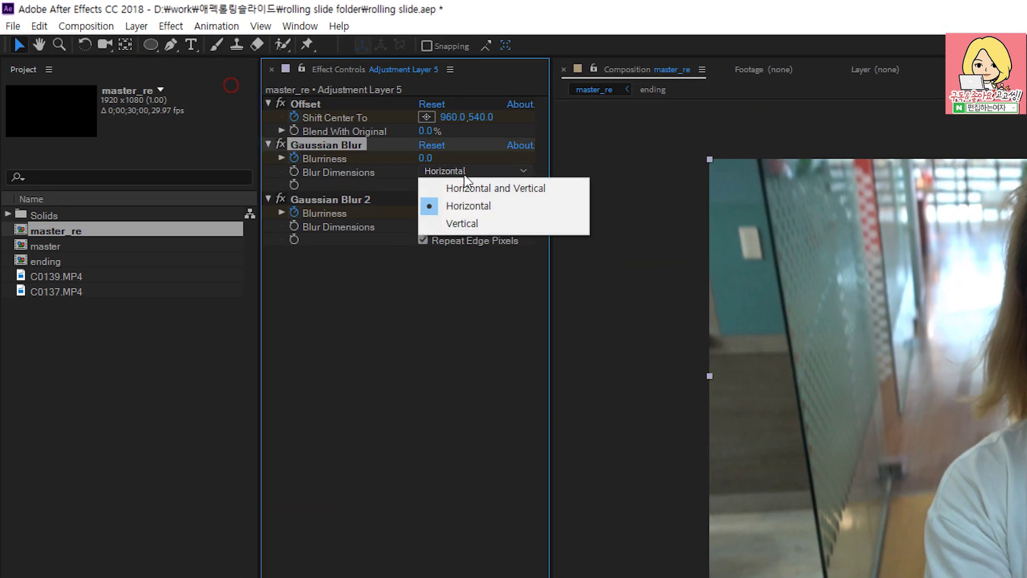
{"action": "left_click", "coordinate": [466, 225]}
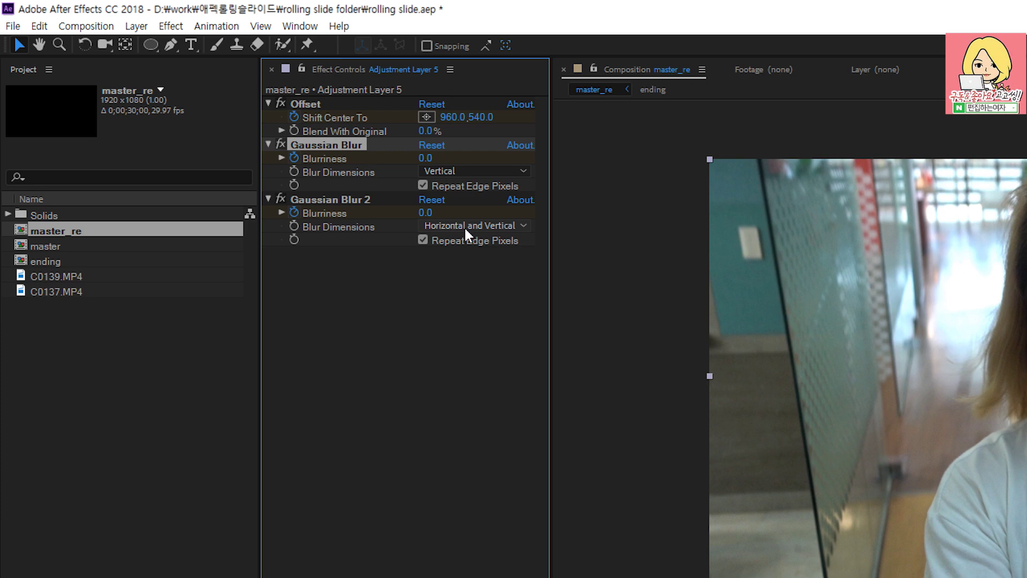
{"action": "left_click", "coordinate": [355, 200]}
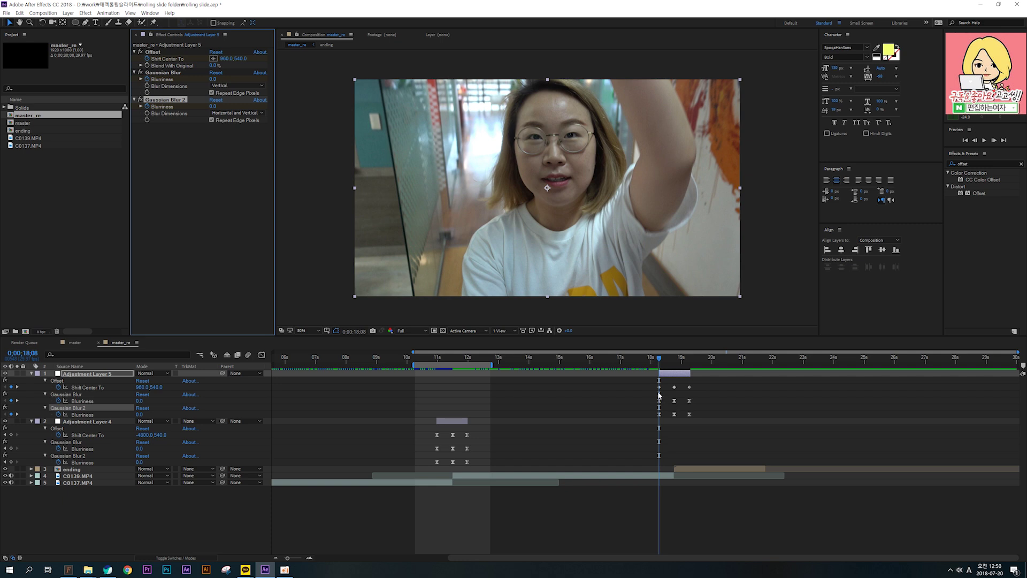
Apply Easy Ease to the first and last Shift Center To keyframes of Adjustment Layer 5.
{"action": "left_click_drag", "start_coordinate": [654, 385], "coordinate": [663, 391]}
{"action": "left_click", "coordinate": [690, 387], "text": "shift"}
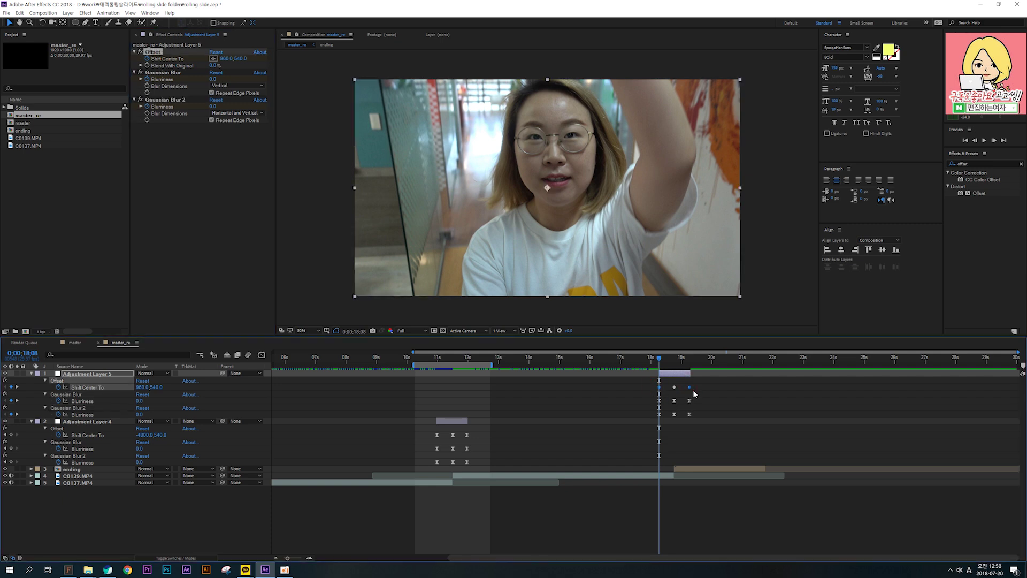
{"action": "right_click", "coordinate": [689, 387]}
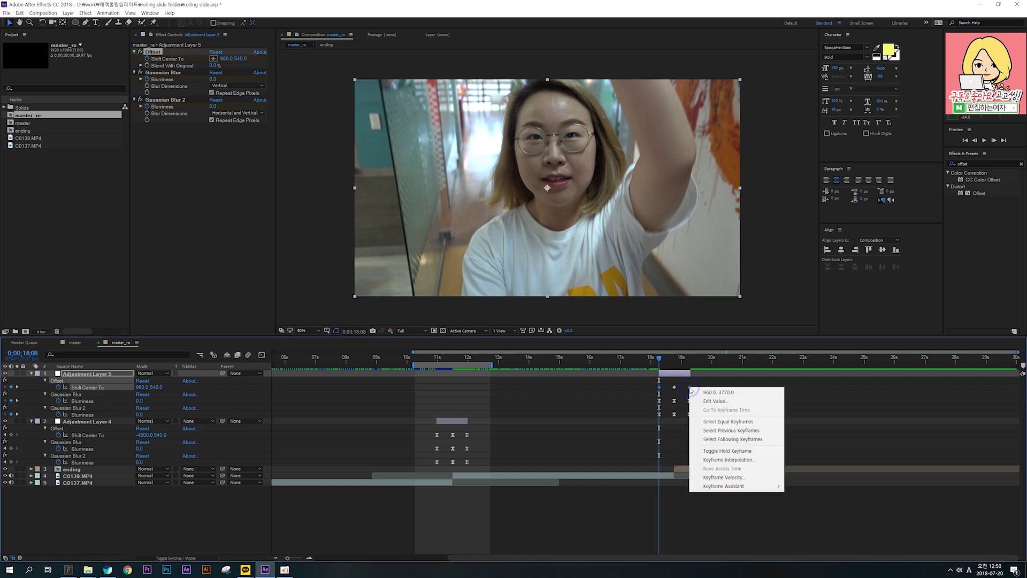
{"action": "mouse_move", "coordinate": [755, 488]}
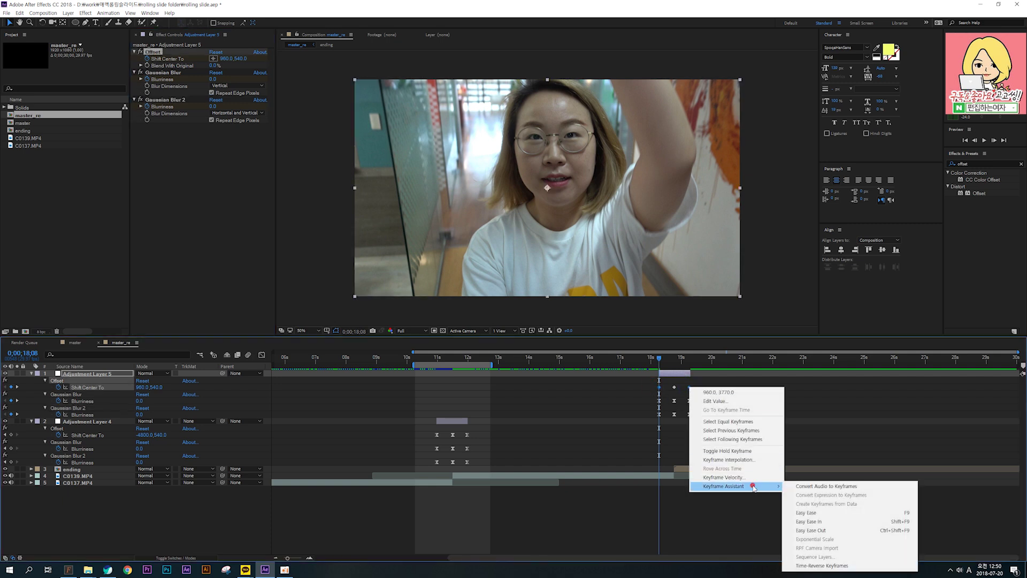
{"action": "left_click", "coordinate": [842, 515]}
In the speed graph, extend the handles of the outer Shift Center To keyframes about halfway towards the middle keyframe.
{"action": "left_click", "coordinate": [261, 354]}
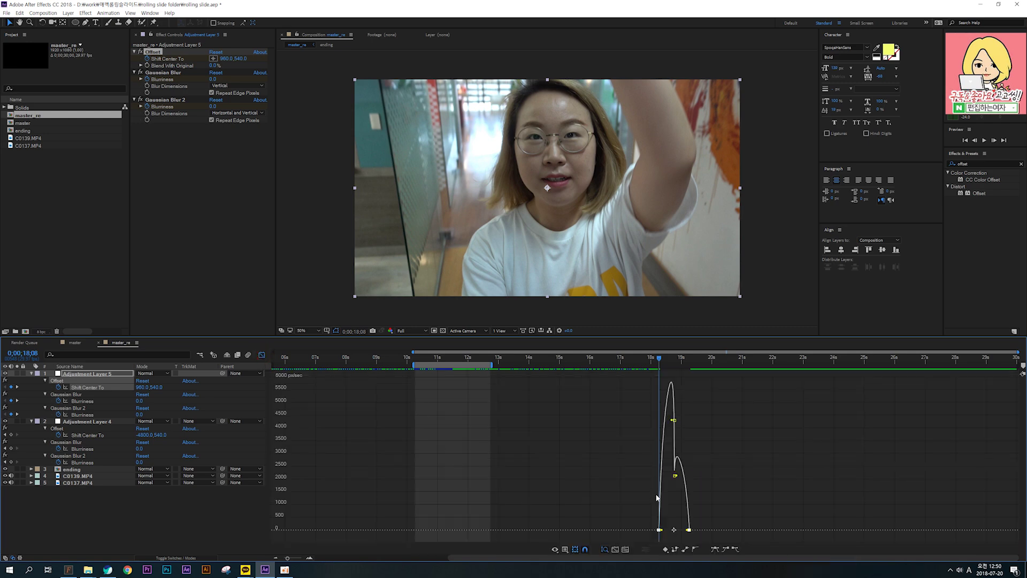
{"action": "scroll", "coordinate": [683, 513], "scroll_direction": "up", "scroll_amount": 4}
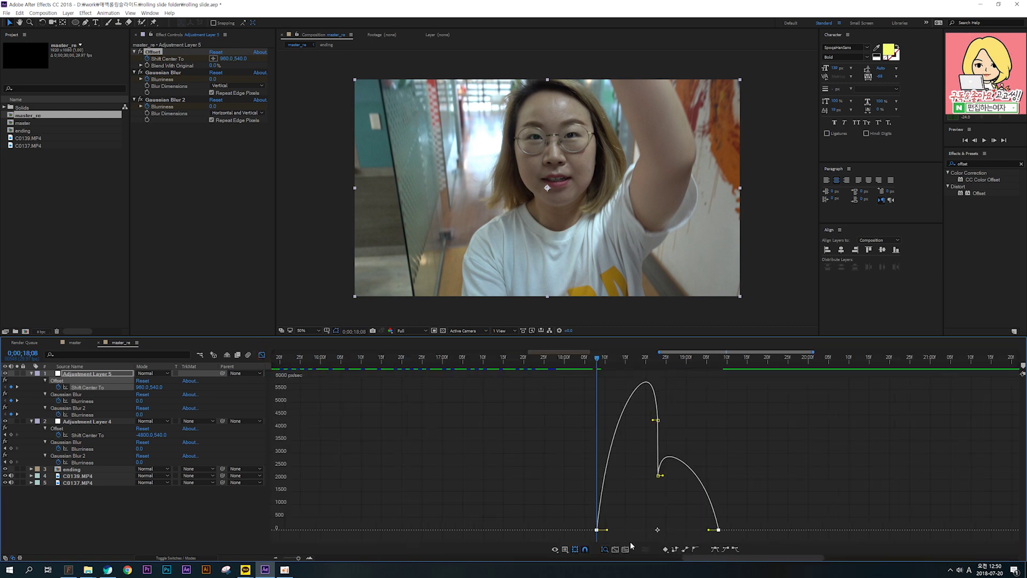
{"action": "left_click", "coordinate": [566, 550]}
{"action": "left_click", "coordinate": [597, 472]}
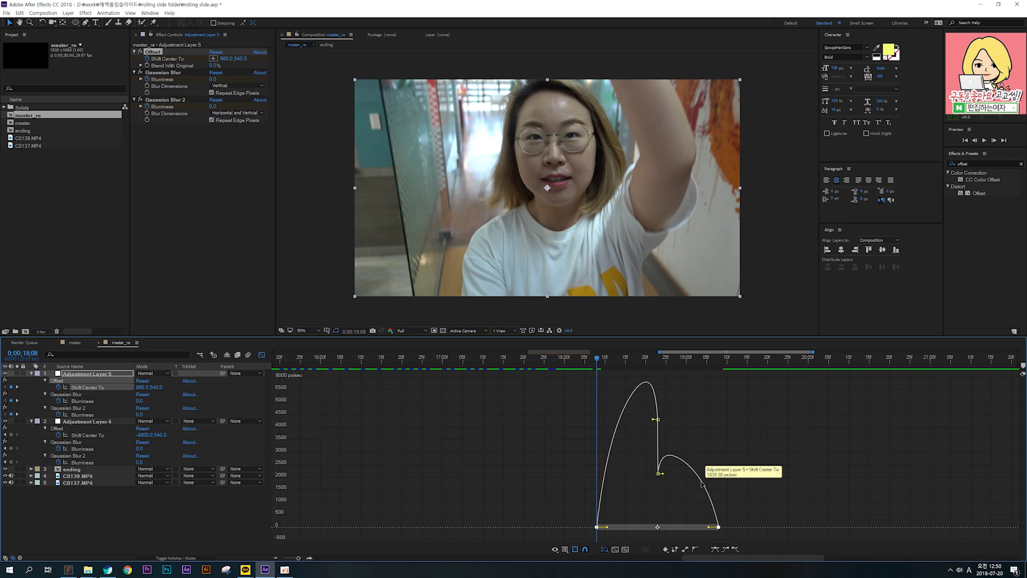
{"action": "left_click_drag", "start_coordinate": [579, 498], "coordinate": [688, 530]}
{"action": "left_click", "coordinate": [262, 355]}
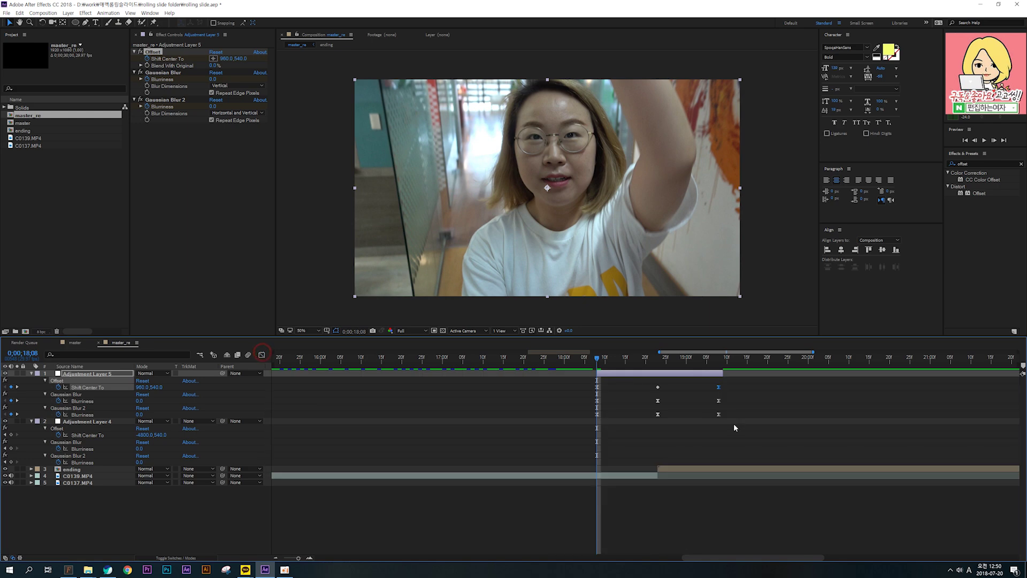
Ease the middle Shift Center To keyframe and shorten its speed graph handles close to the keyframe.
{"action": "left_click", "coordinate": [657, 387]}
{"action": "left_click", "coordinate": [261, 356]}
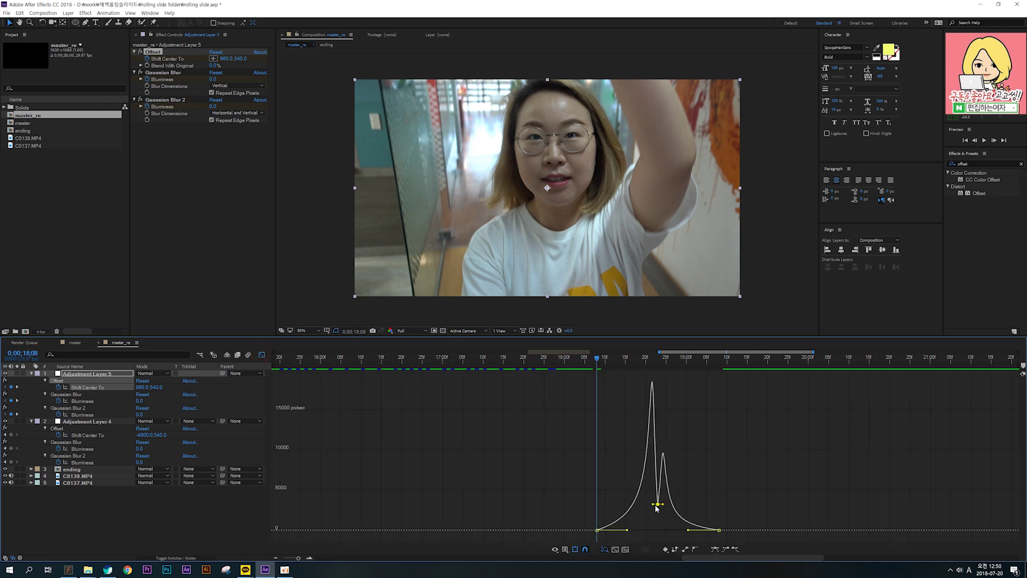
{"action": "scroll", "coordinate": [657, 513], "scroll_direction": "up", "scroll_amount": 2}
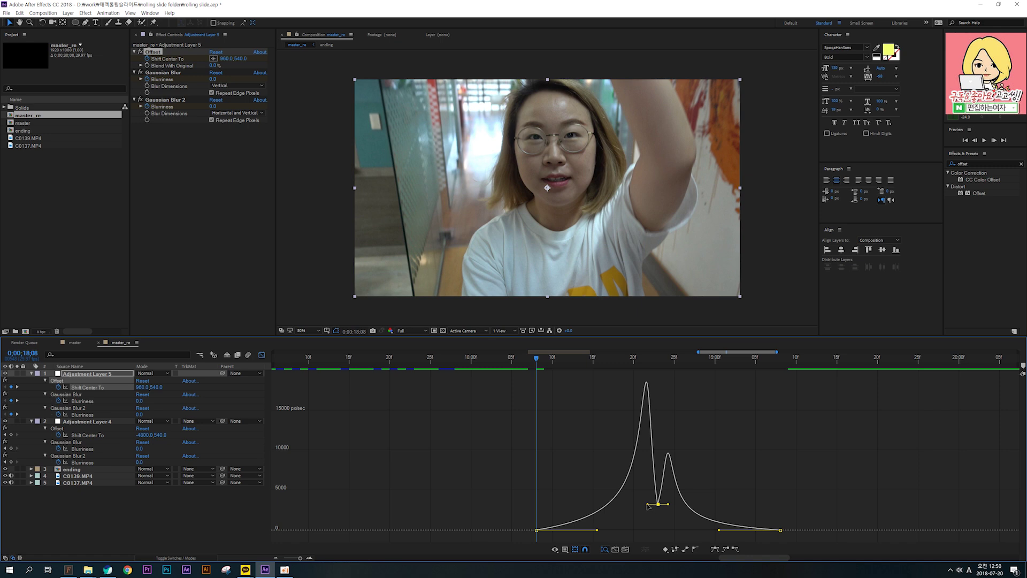
{"action": "left_click_drag", "start_coordinate": [662, 509], "coordinate": [661, 509]}
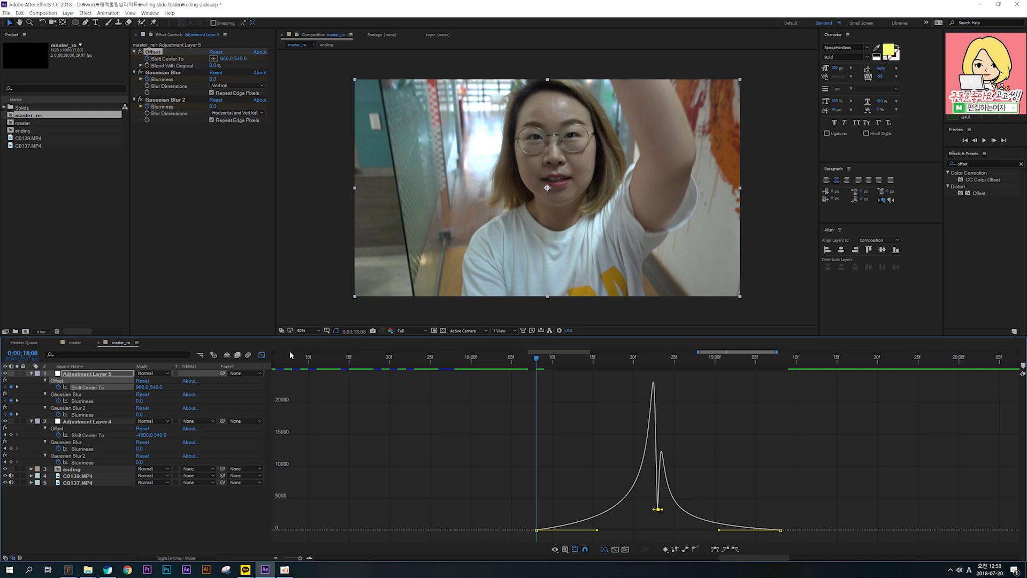
{"action": "left_click", "coordinate": [263, 357]}
Preview the vertical transition into the ending clip from 0;00;17;18.
{"action": "key", "text": "minus"}
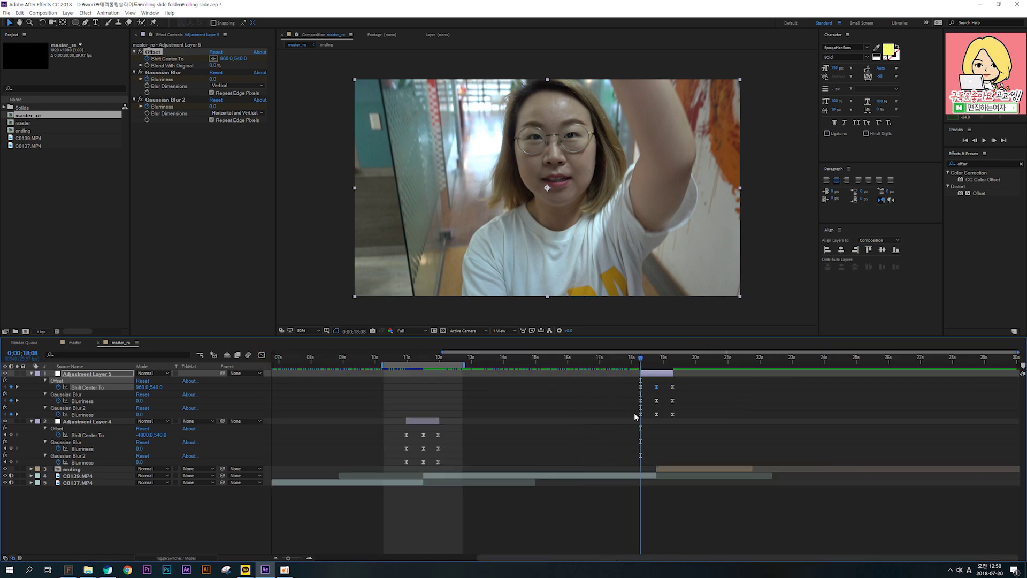
{"action": "left_click_drag", "start_coordinate": [640, 359], "coordinate": [619, 357]}
{"action": "key", "text": "space"}
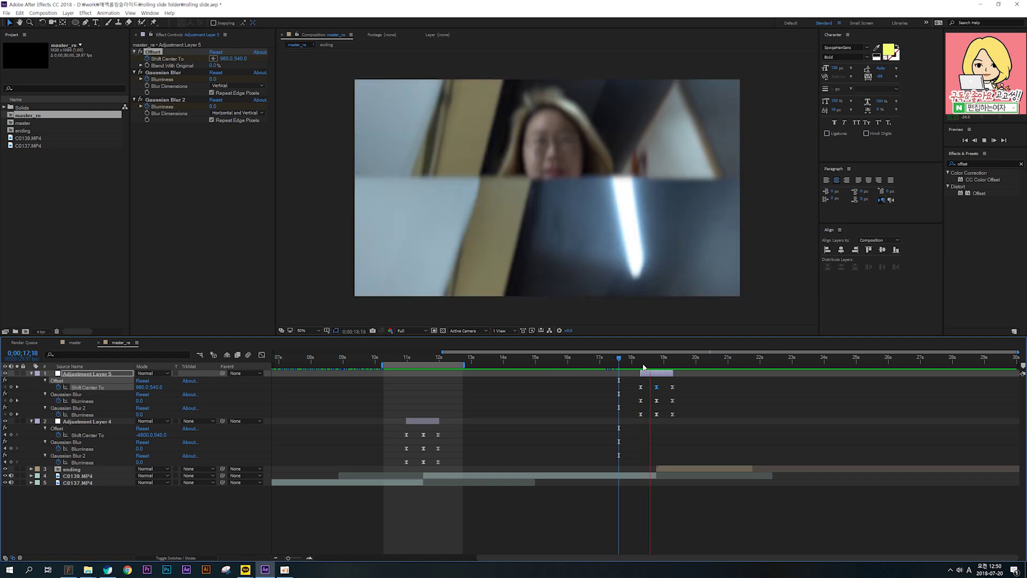
{"action": "key", "text": "space"}
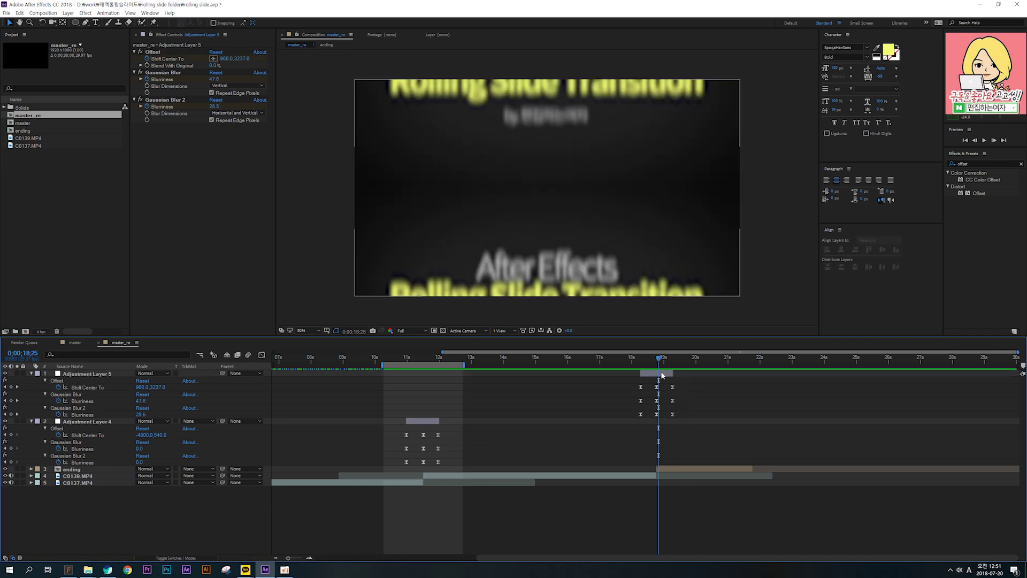
Save Adjustment Layer 5's Offset, Gaussian Blur and Gaussian Blur 2 effects together as an animation preset named vertical sliding.
{"action": "left_click", "coordinate": [662, 372]}
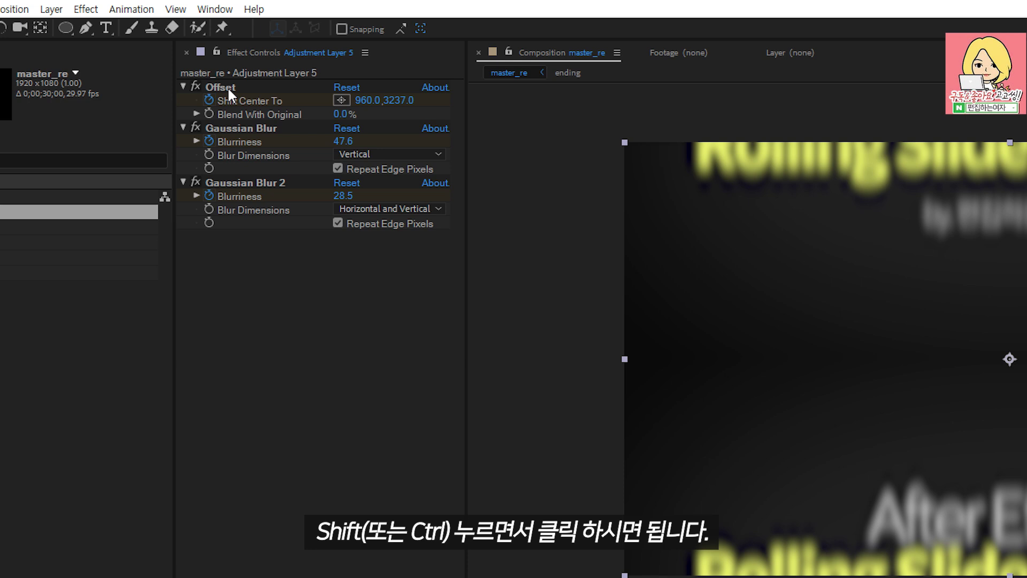
{"action": "left_click", "coordinate": [229, 90]}
{"action": "left_click", "coordinate": [224, 129], "text": "shift"}
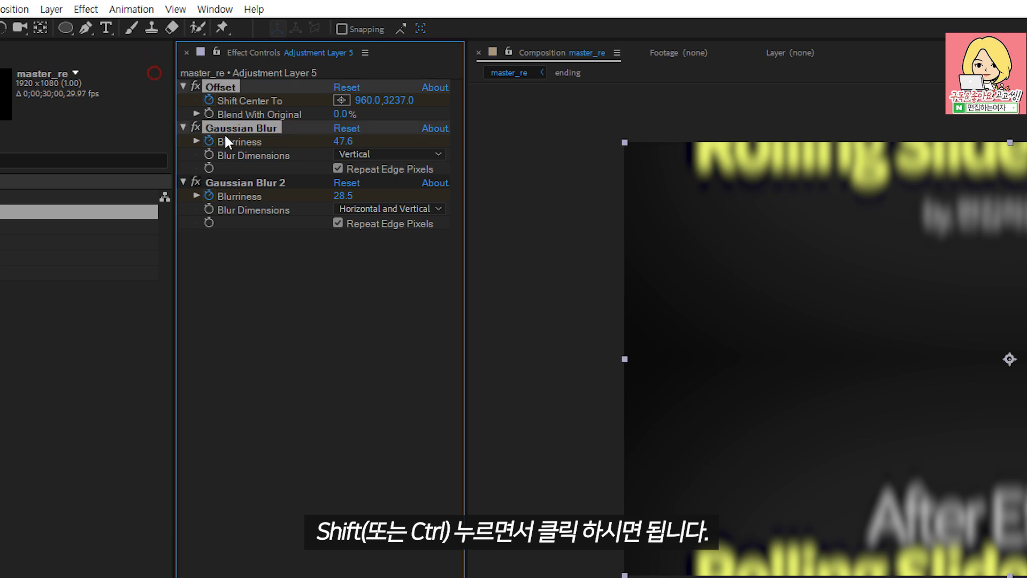
{"action": "left_click", "coordinate": [231, 182], "text": "shift"}
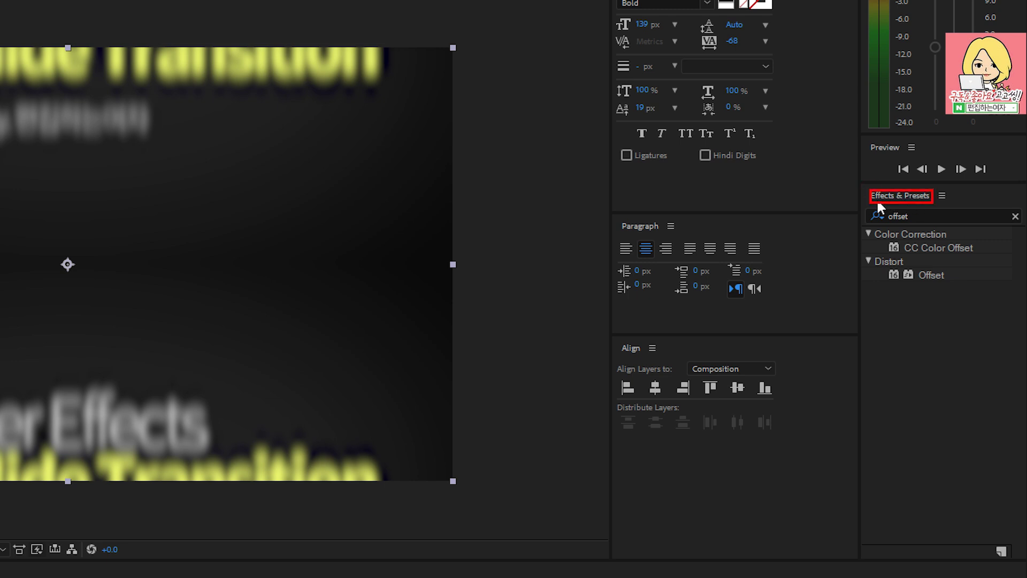
{"action": "right_click", "coordinate": [896, 194]}
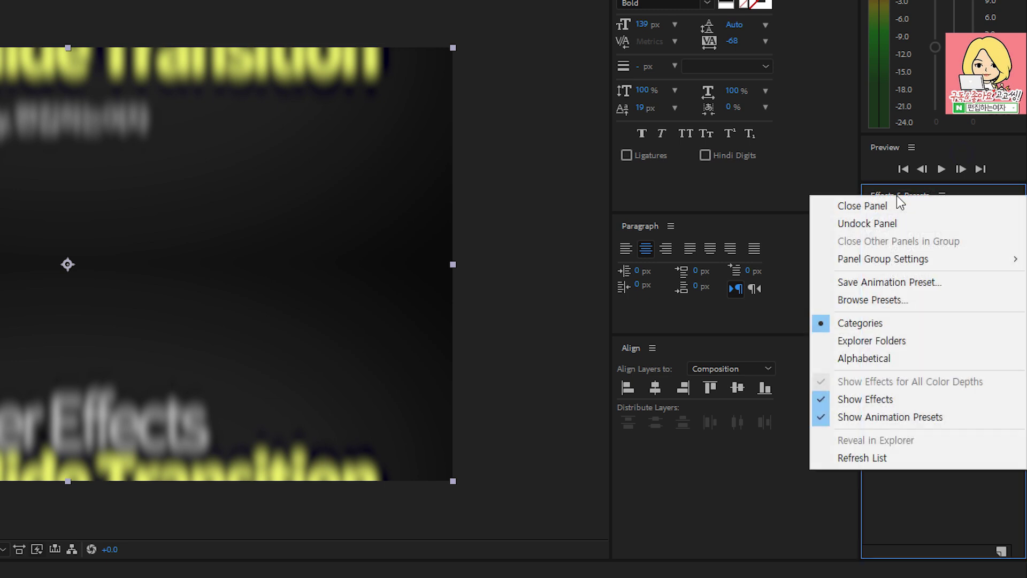
{"action": "left_click", "coordinate": [874, 282]}
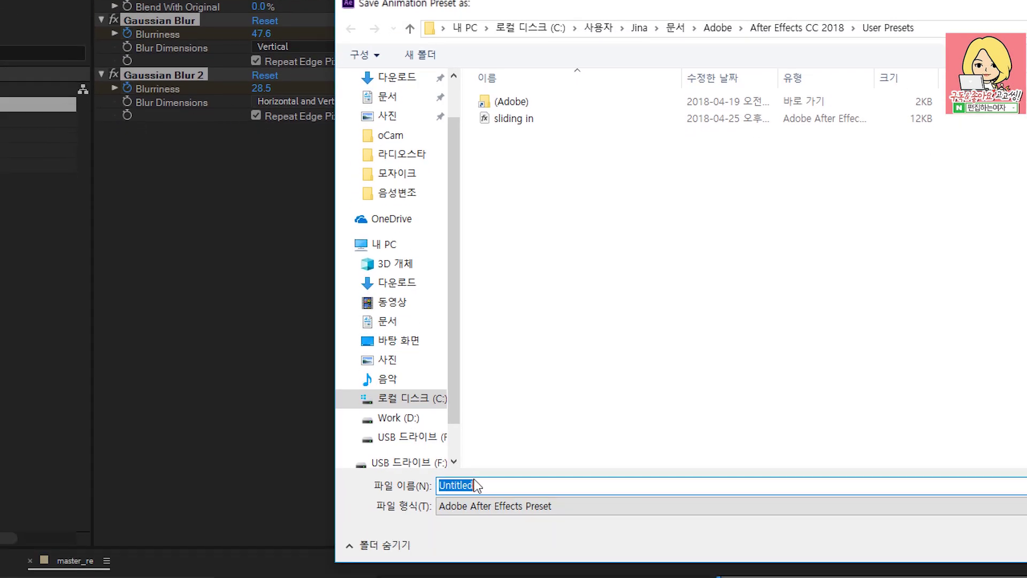
{"action": "type", "text": "veri"}
{"action": "type", "text": "tical sli"}
{"action": "type", "text": "ding"}
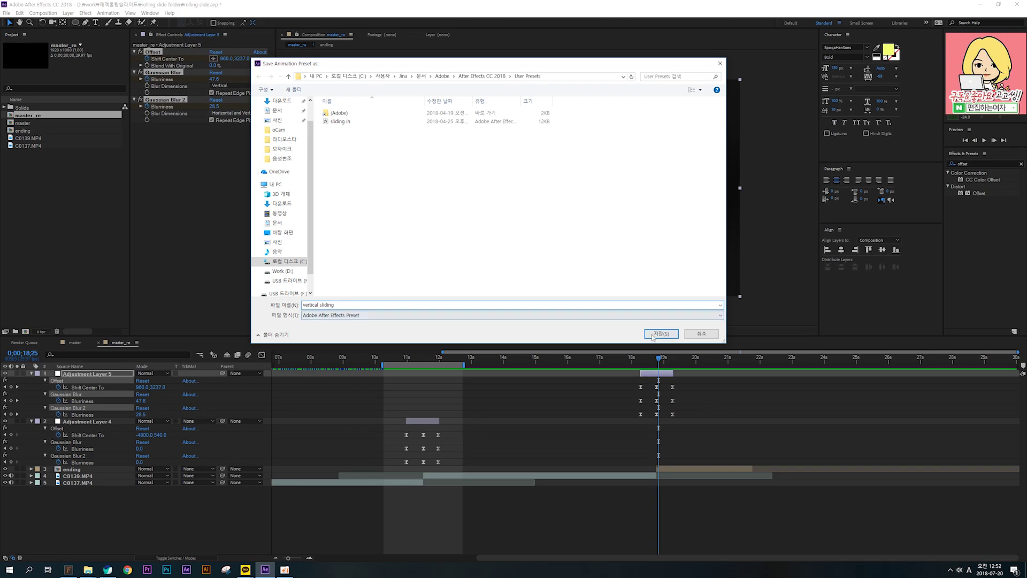
{"action": "key", "text": "Return"}
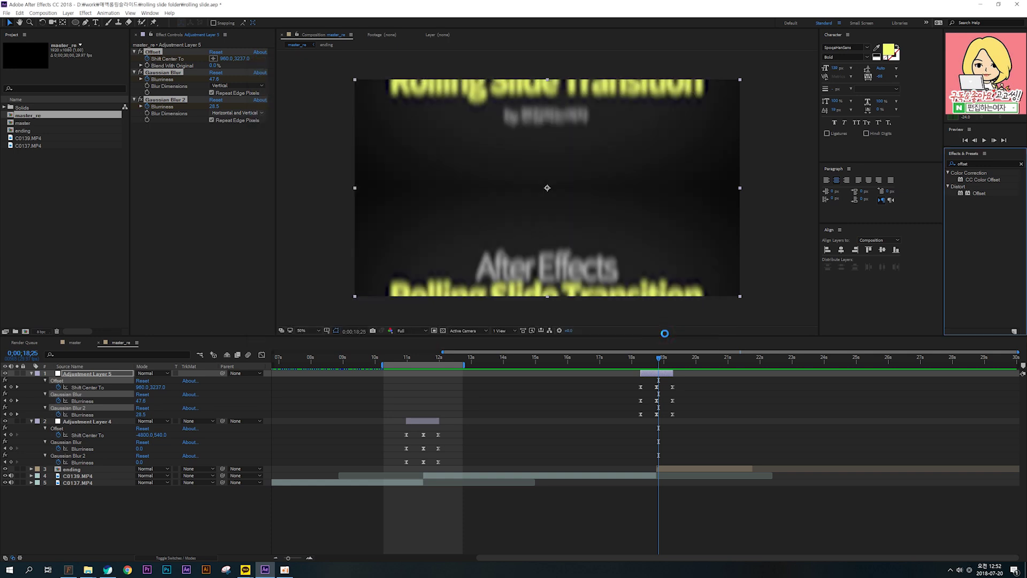
Add a new adjustment layer to master_re and trim its start to 0;00;20;06.
{"action": "left_click", "coordinate": [726, 406]}
{"action": "left_click_drag", "start_coordinate": [670, 359], "coordinate": [702, 358]}
{"action": "right_click", "coordinate": [224, 512]}
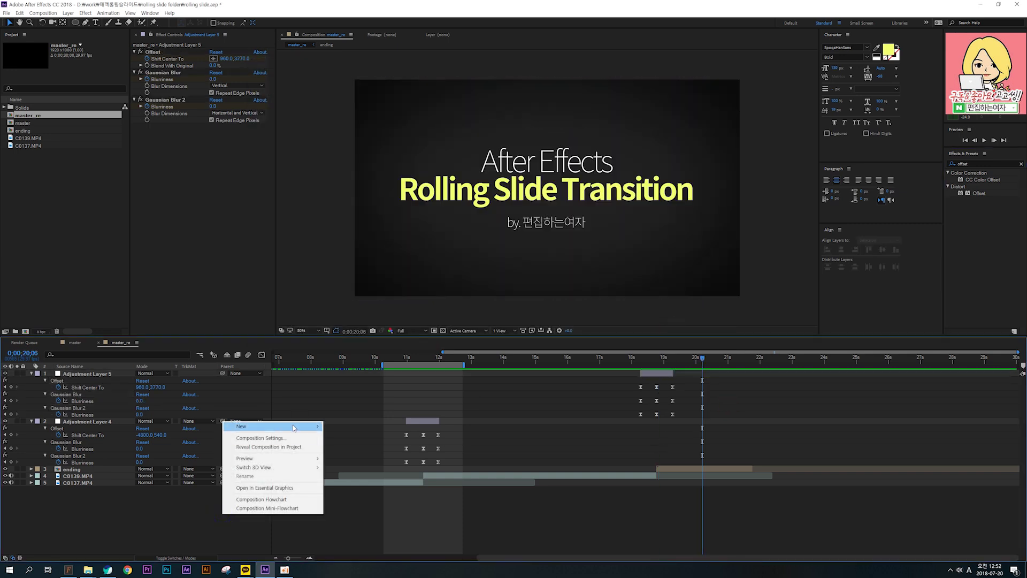
{"action": "mouse_move", "coordinate": [267, 426]}
{"action": "left_click", "coordinate": [373, 490]}
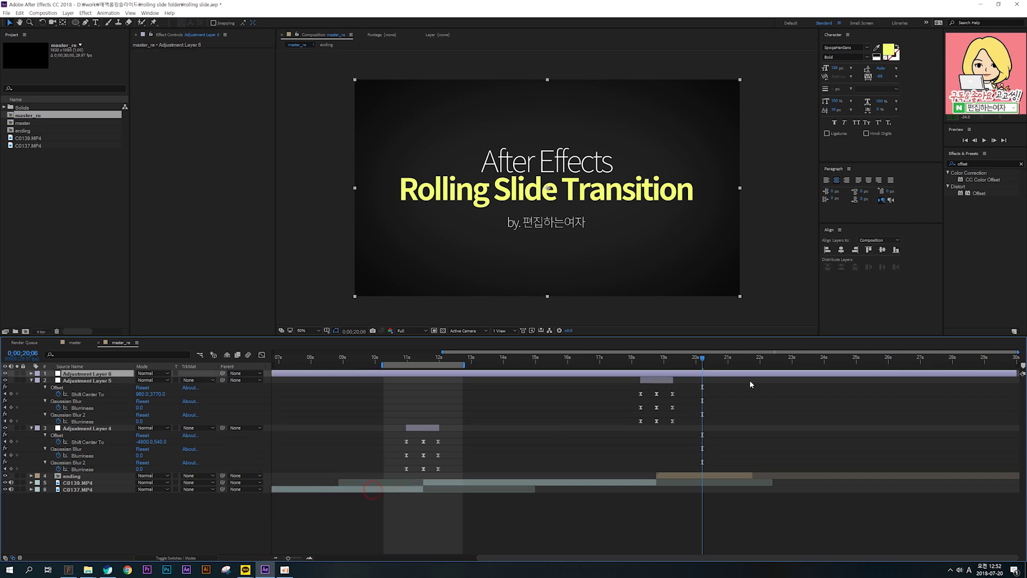
{"action": "key", "text": "alt+bracketleft"}
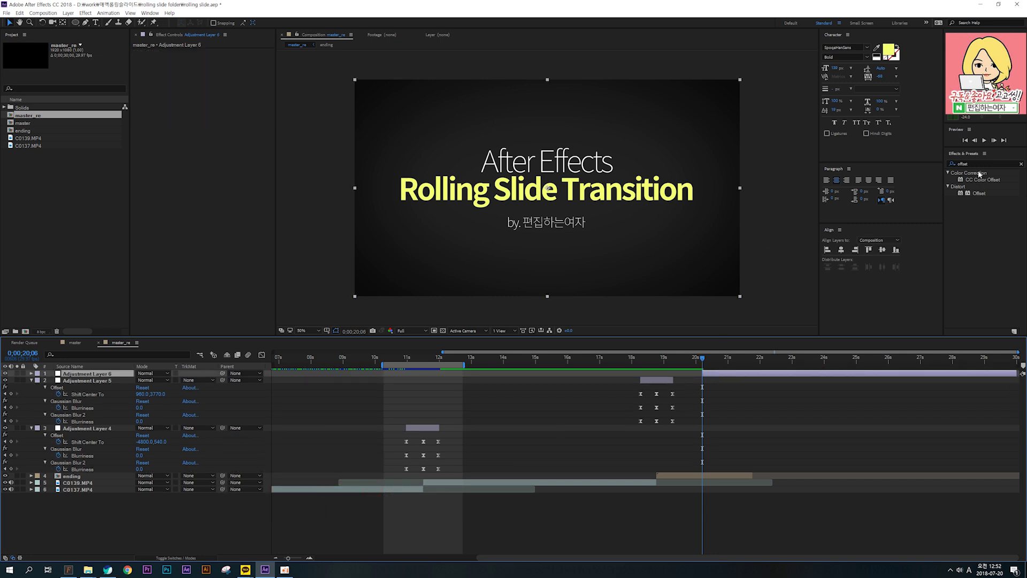
Find the vertical sliding user preset, apply it to the new adjustment layer and reveal the layer's keyframes.
{"action": "left_click", "coordinate": [978, 164]}
{"action": "type", "text": "vertical"}
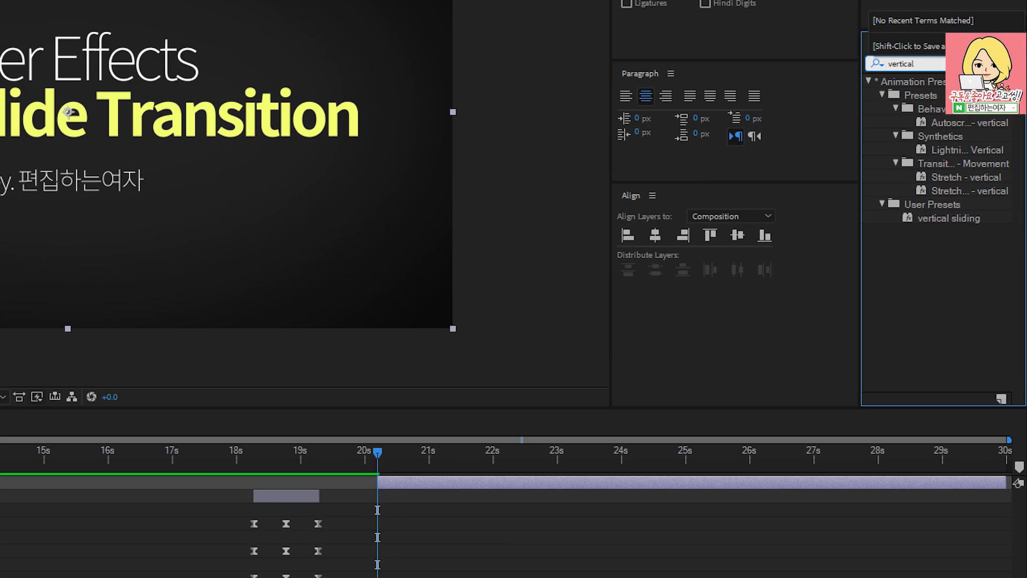
{"action": "left_click", "coordinate": [986, 240]}
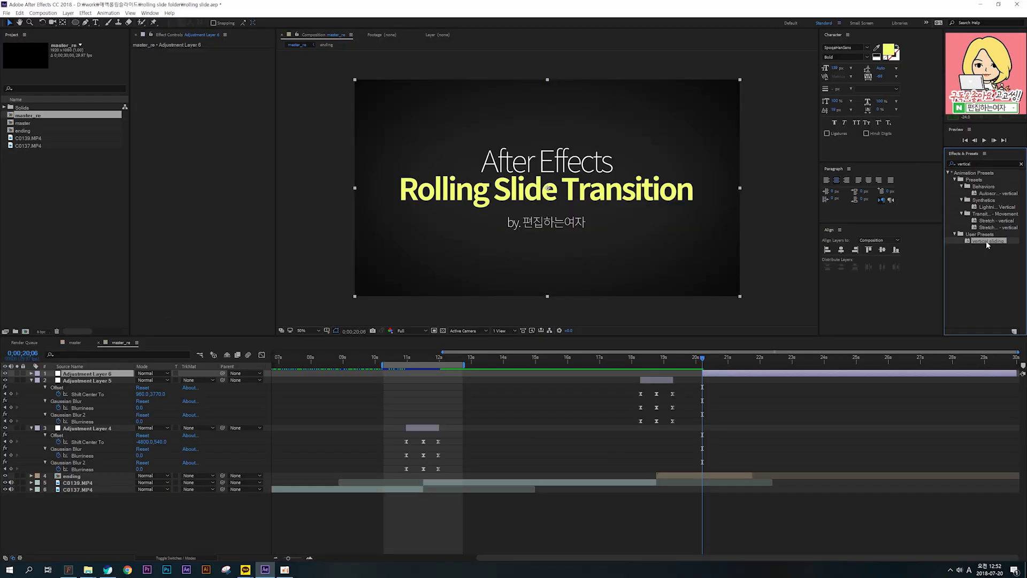
{"action": "left_click_drag", "start_coordinate": [945, 218], "coordinate": [402, 489]}
{"action": "key", "text": "u"}
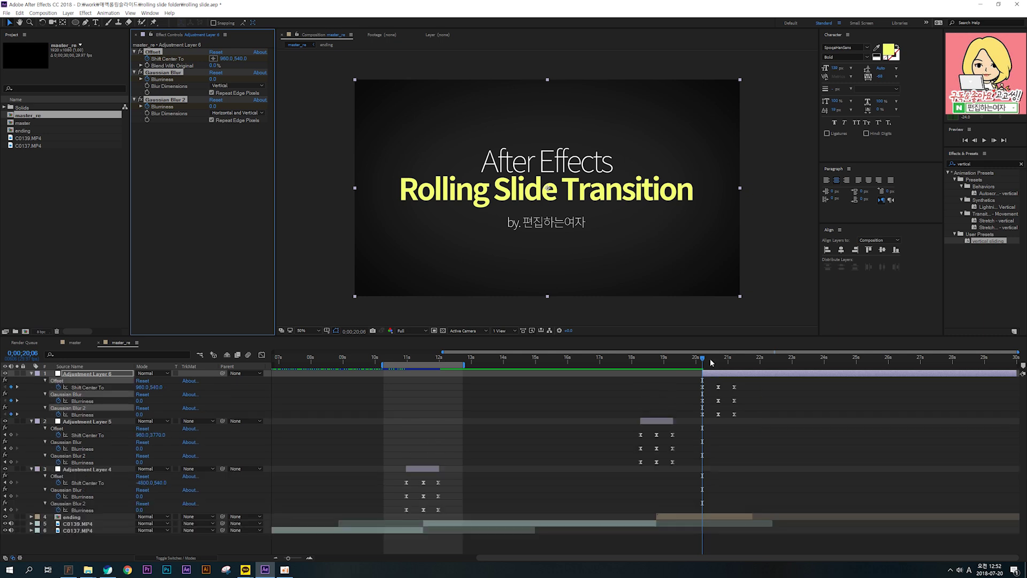
{"action": "mouse_move", "coordinate": [703, 359]}
{"action": "left_mouse_down"}
{"action": "mouse_move", "coordinate": [737, 362]}
{"action": "mouse_move", "coordinate": [702, 359]}
{"action": "left_mouse_up"}
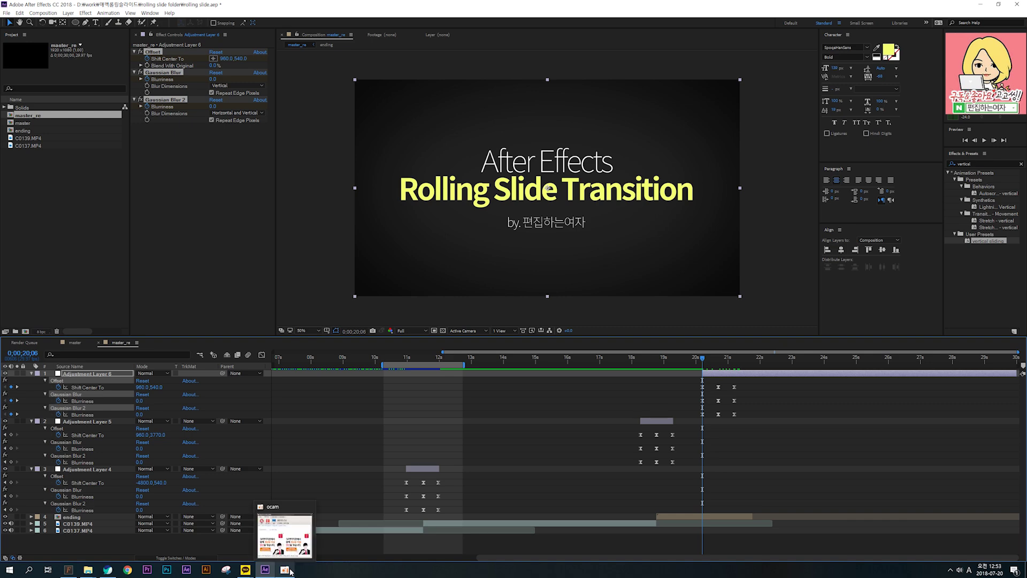
{"action": "left_click_drag", "start_coordinate": [429, 360], "coordinate": [672, 362]}
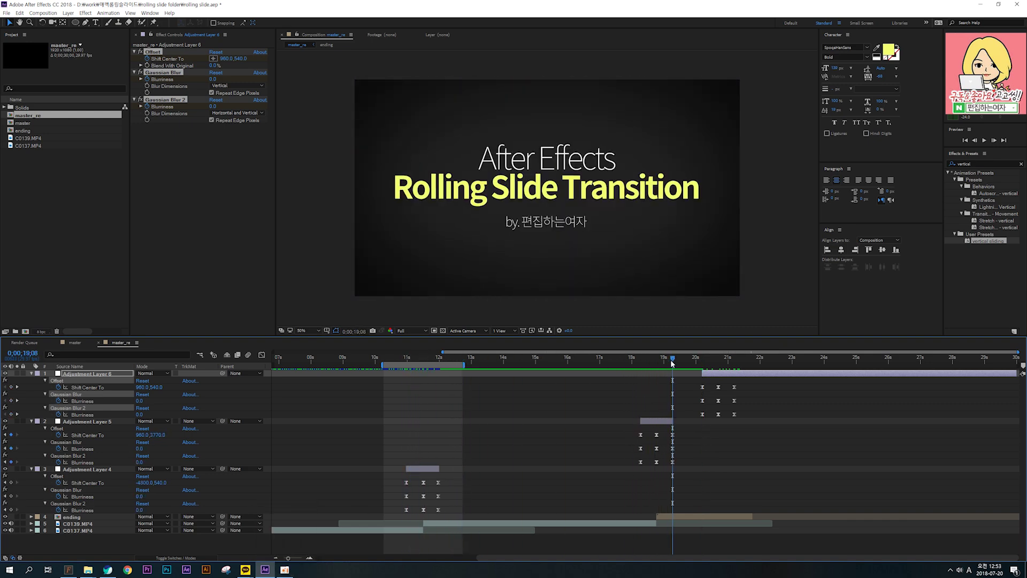